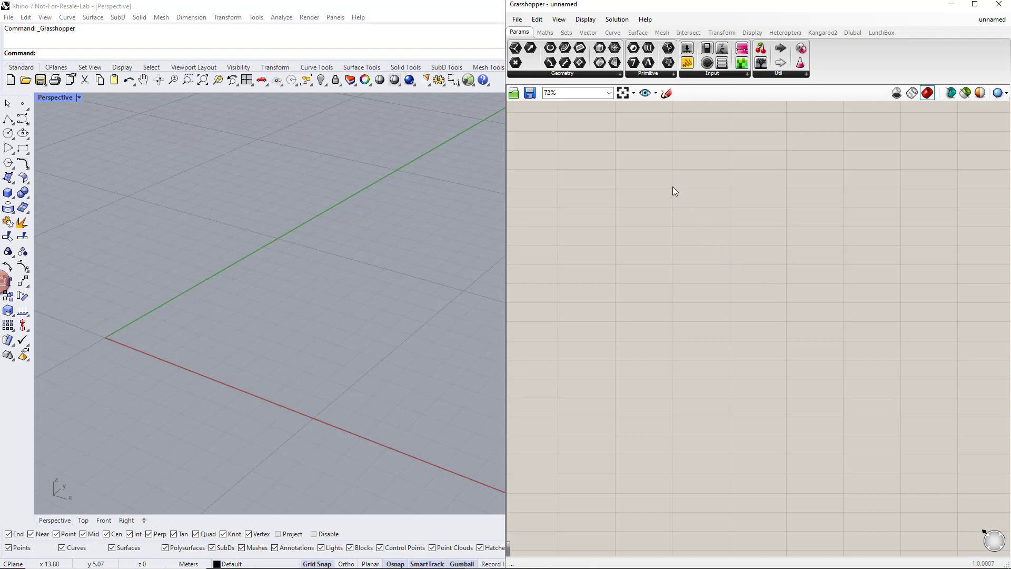
Place a Construct Point component in the middle of the empty canvas
left_click(590, 34)
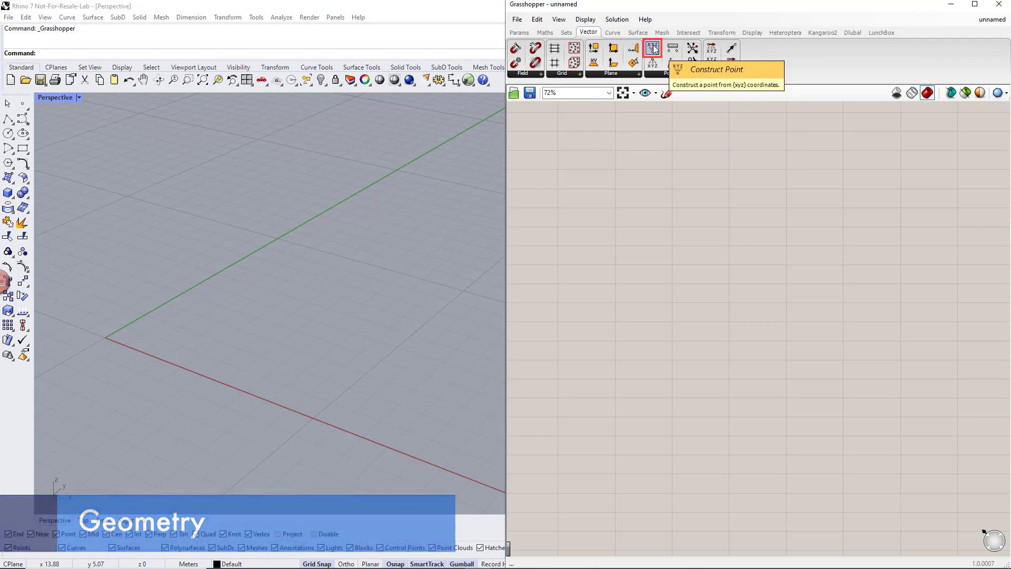
left_click_drag(653, 46, 739, 177)
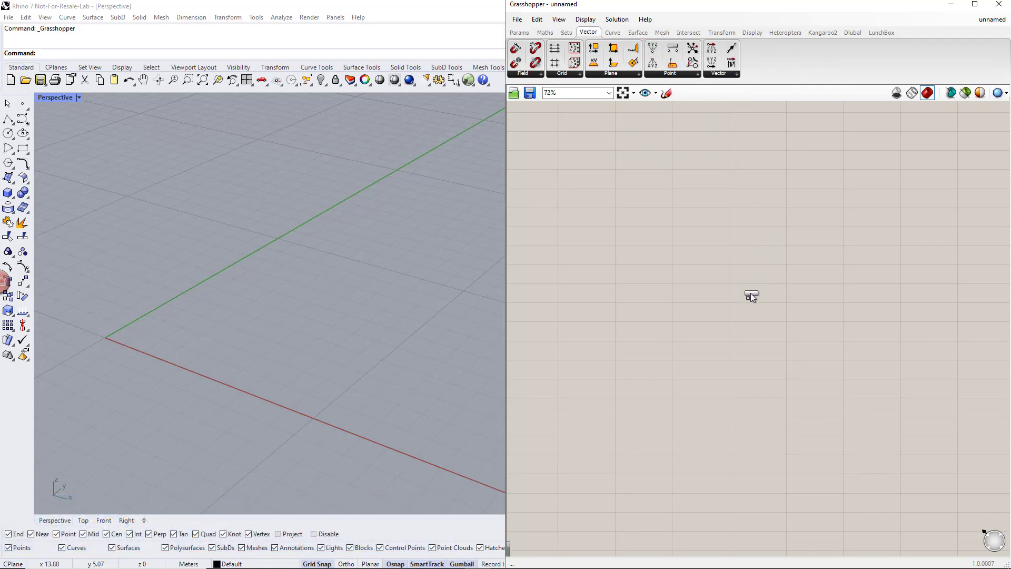
left_click_drag(751, 293, 751, 293)
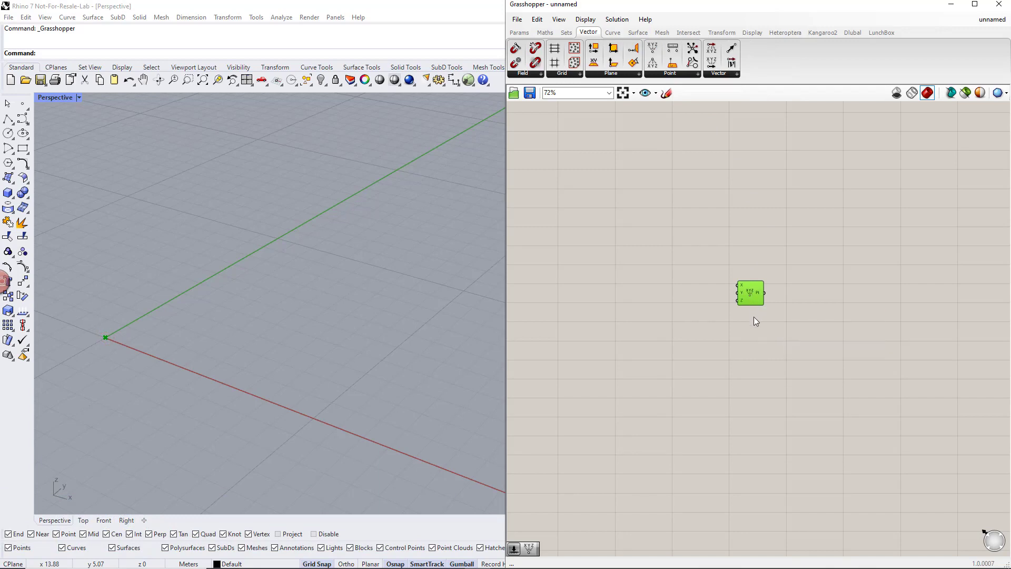
left_click(754, 318)
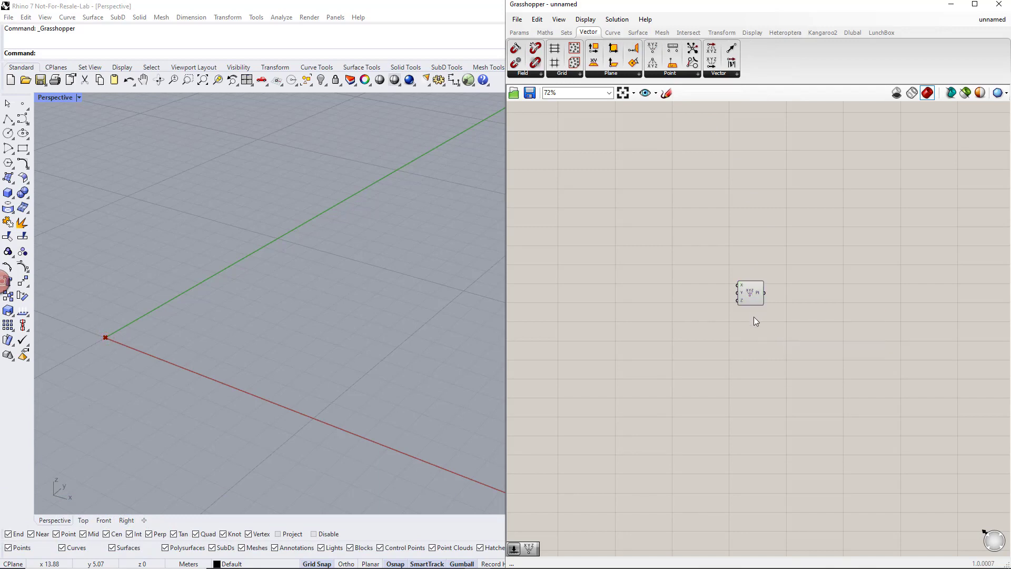
Duplicate the Construct Point component three times, stacking the copies below the original
left_click(751, 296, "alt")
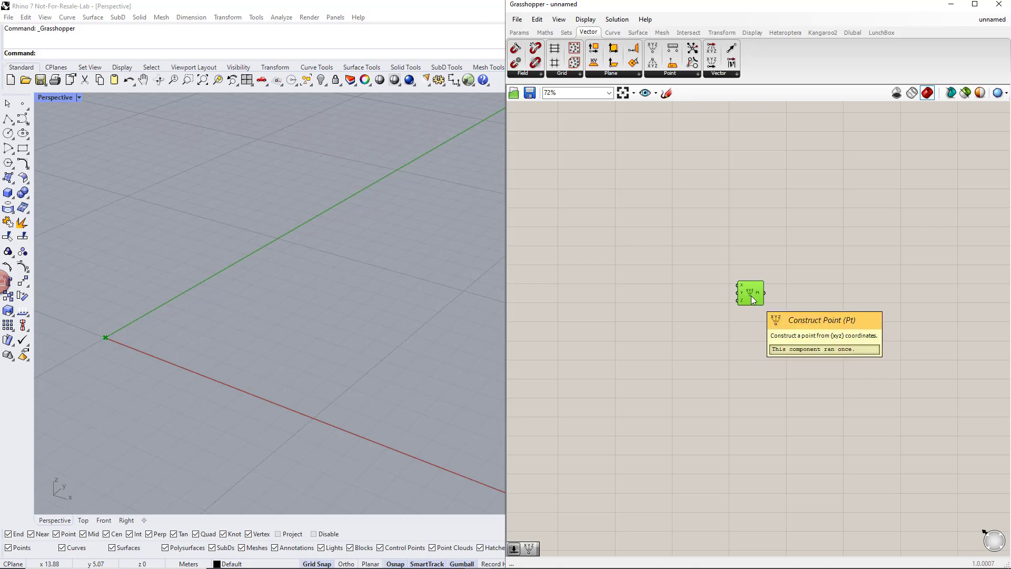
left_click_drag(752, 299, 754, 304, "alt")
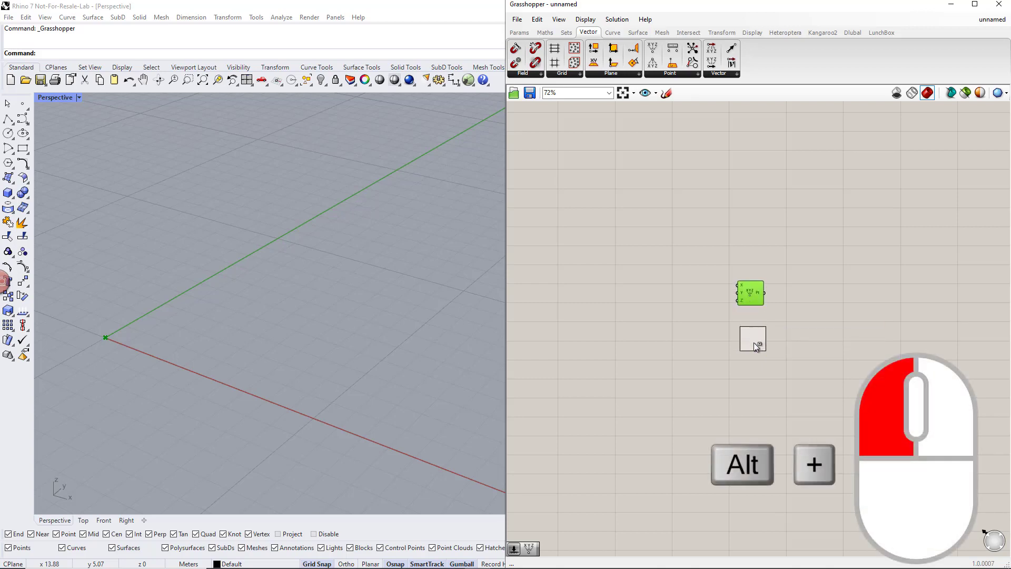
left_click_drag(754, 342, 758, 401, "alt")
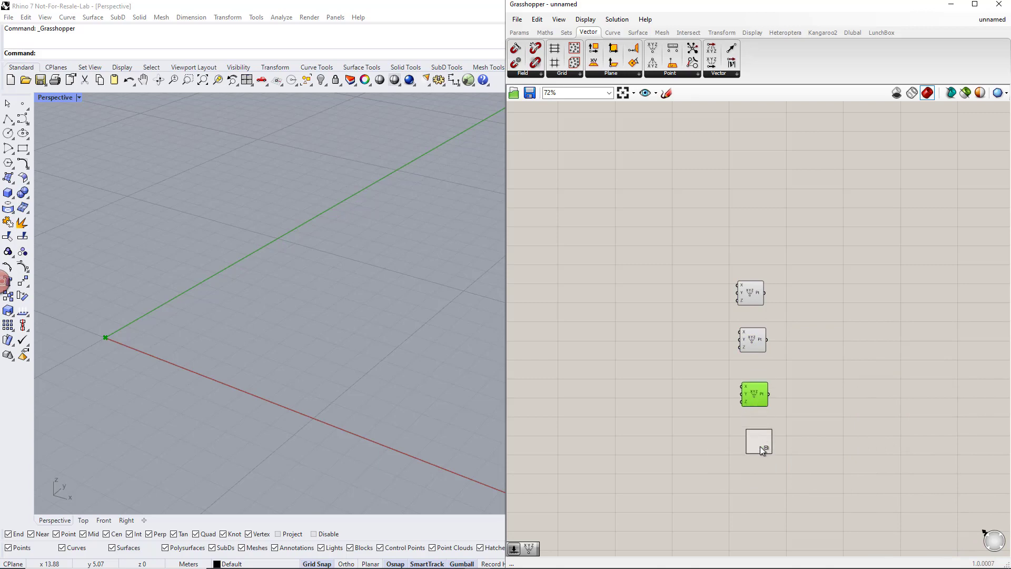
left_click_drag(760, 447, 760, 451, "alt")
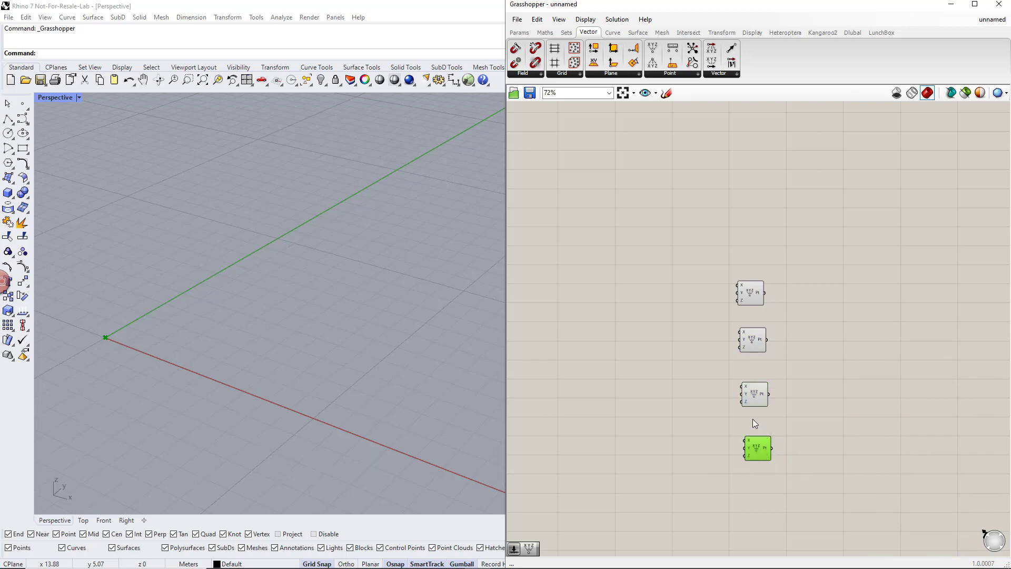
Add a number slider ranging from 1 to 10 and wire it to the X input of the second Construct Point
scroll(753, 421, "up", 1)
right_click_drag(697, 422, 725, 384)
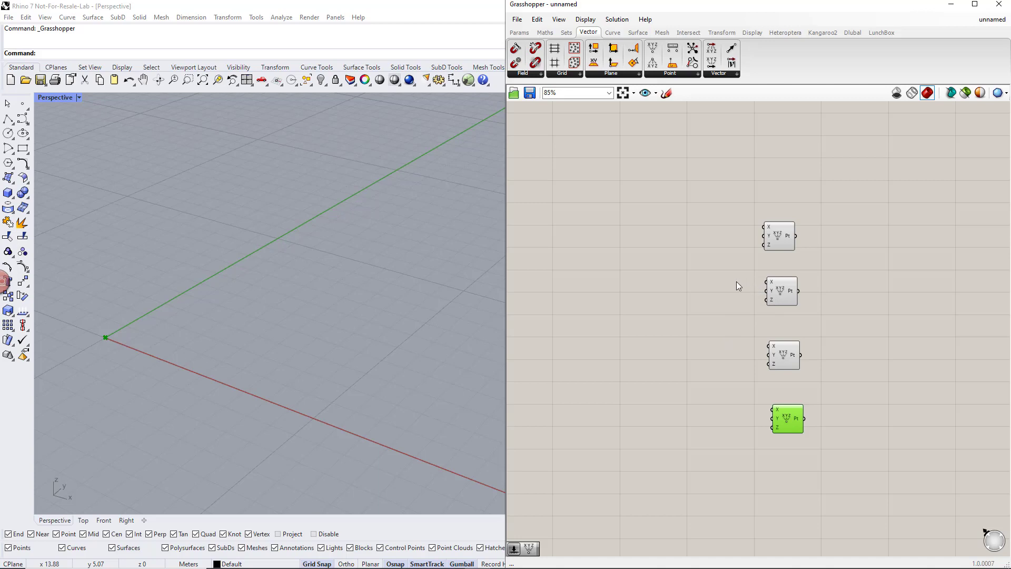
double_click(688, 282)
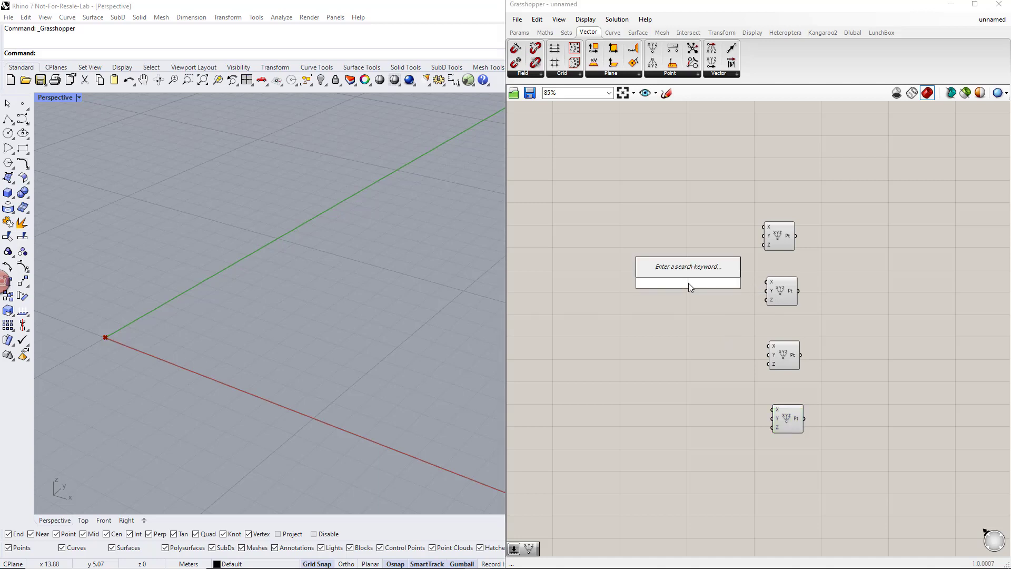
type("1..10")
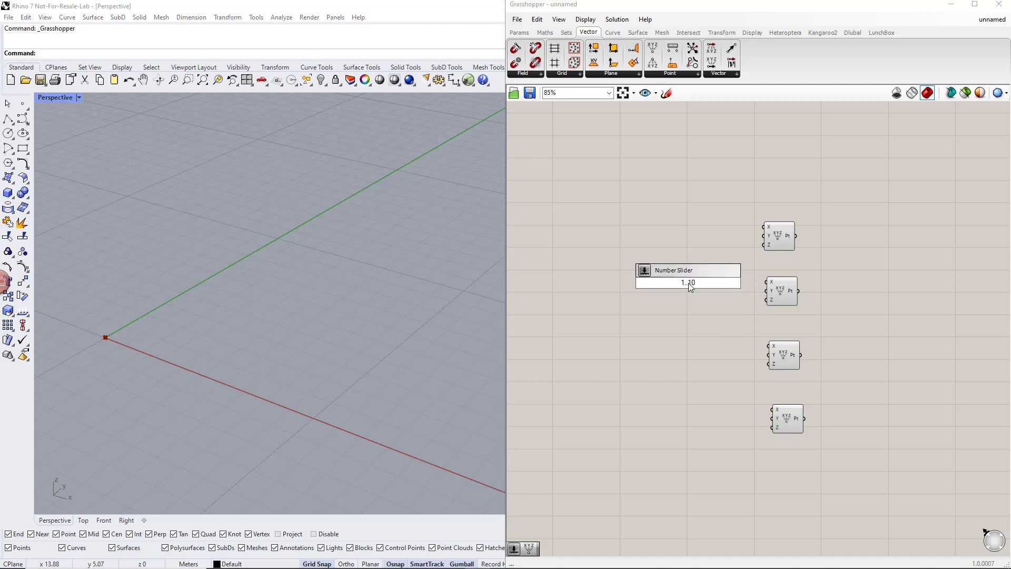
key("Return")
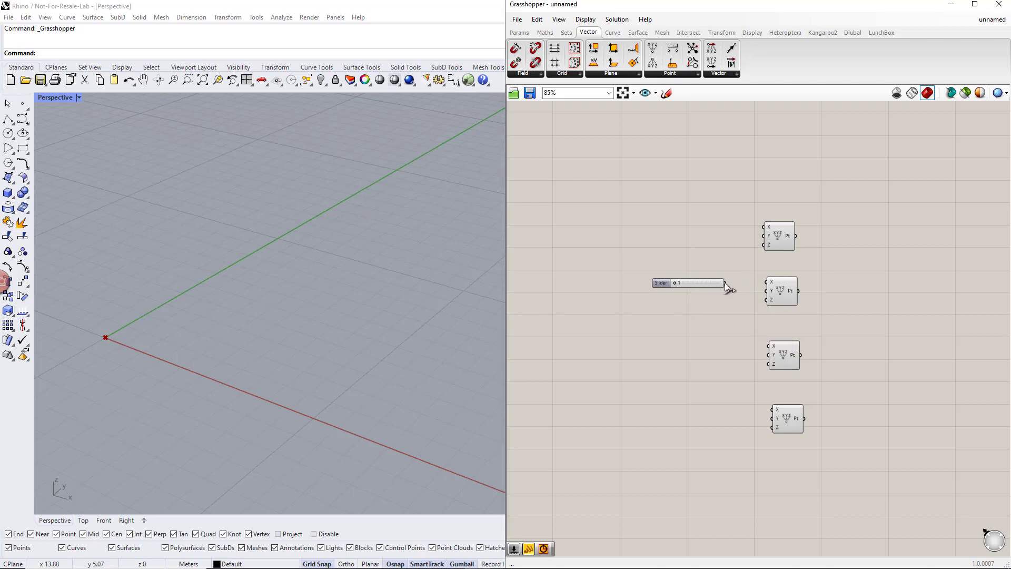
left_click_drag(762, 284, 764, 283)
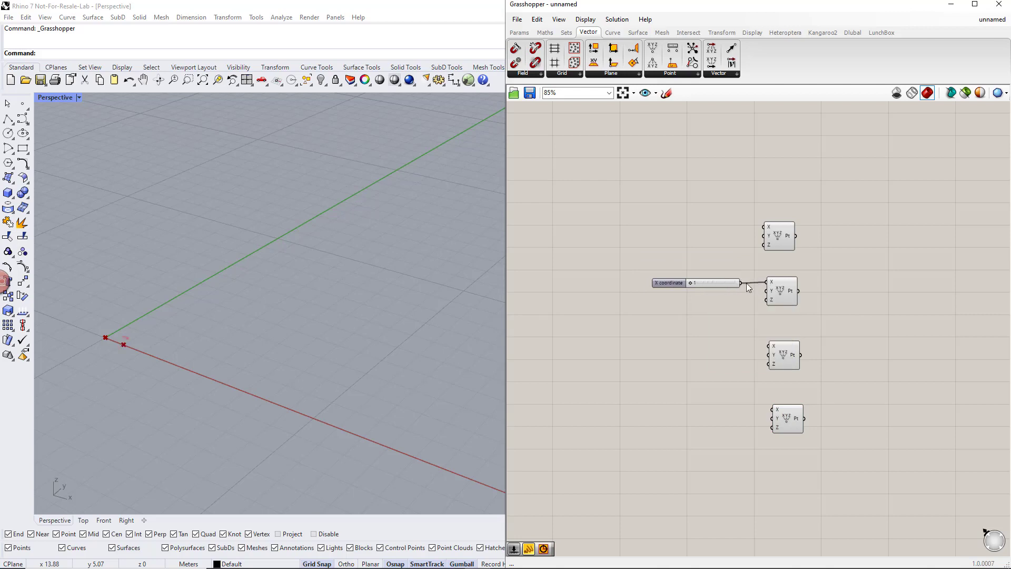
Rename the slider feeding the second point's X input to Length
right_click(669, 280)
type("Length")
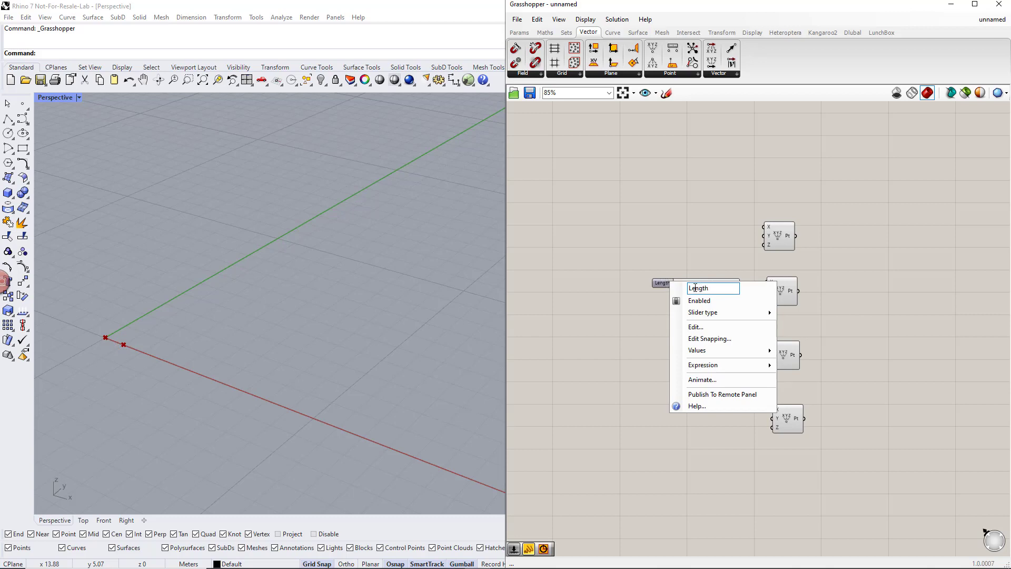
key("Return")
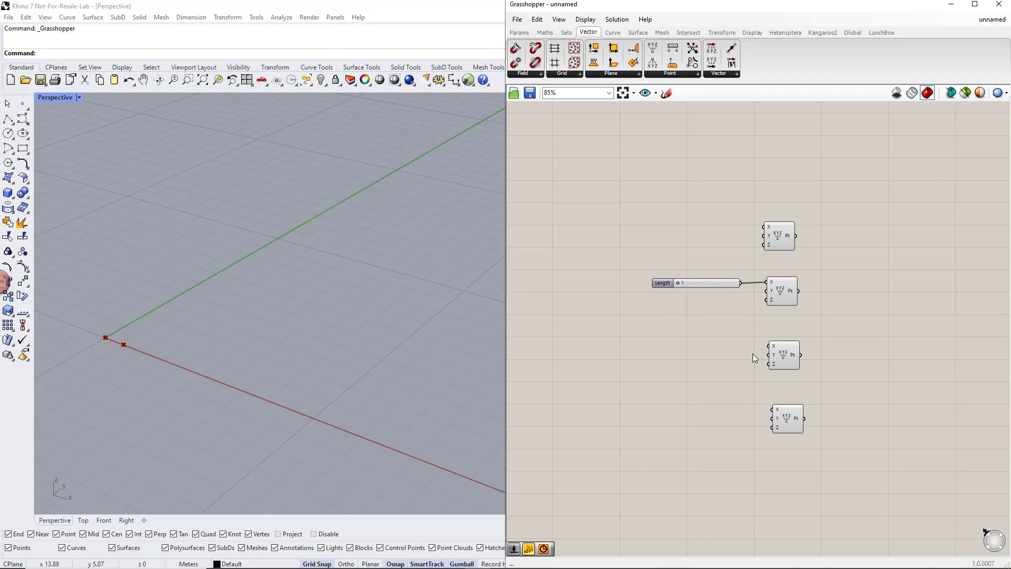
Add another 1 to 10 number slider and wire it to the Y input of the third Construct Point
double_click(687, 356)
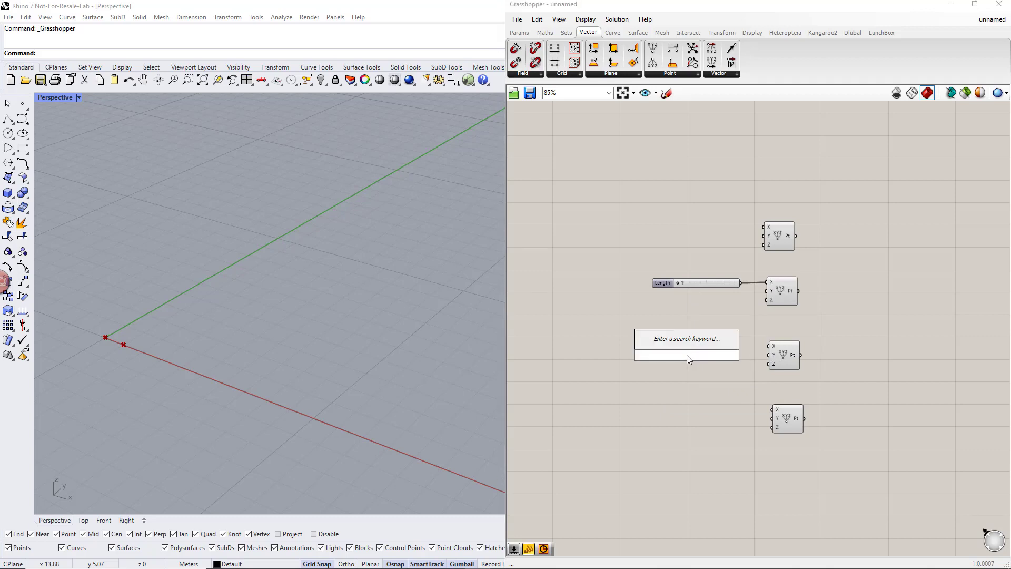
type("1..10")
key("Return")
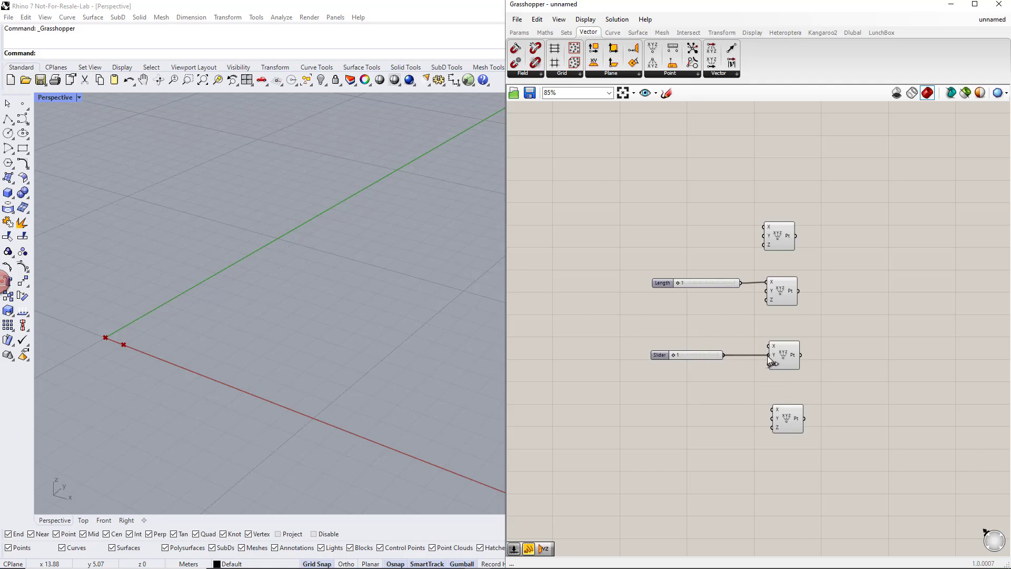
left_click_drag(767, 356, 767, 356)
Rename the slider feeding the third point's Y input to Width
right_click(671, 355)
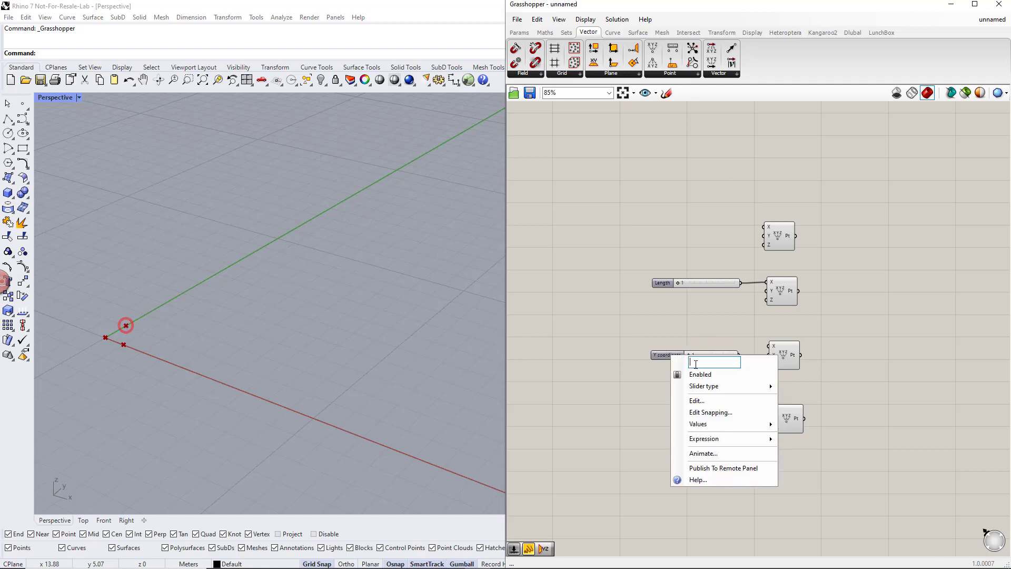
type("Width")
key("Return")
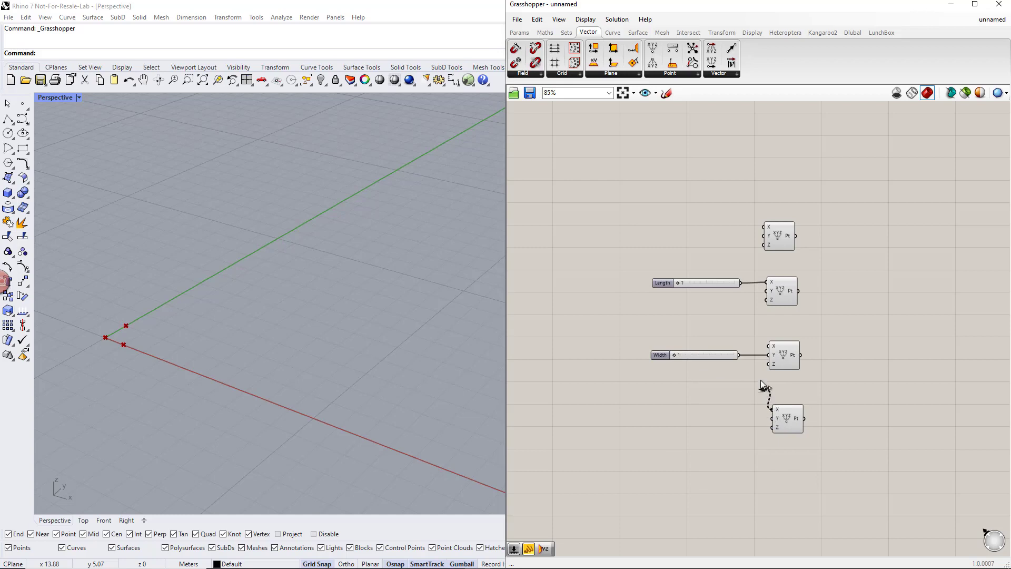
Wire Length to X and Width to Y of the fourth Construct Point, and move all four point components farther from the sliders
left_click_drag(760, 380, 741, 287)
left_click_drag(772, 418, 740, 355)
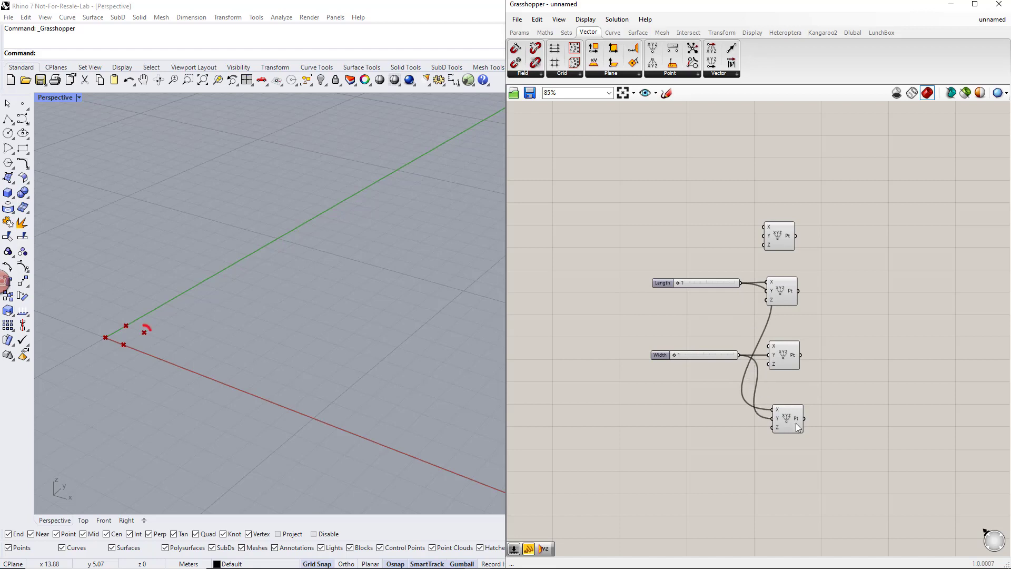
left_click_drag(823, 447, 808, 238)
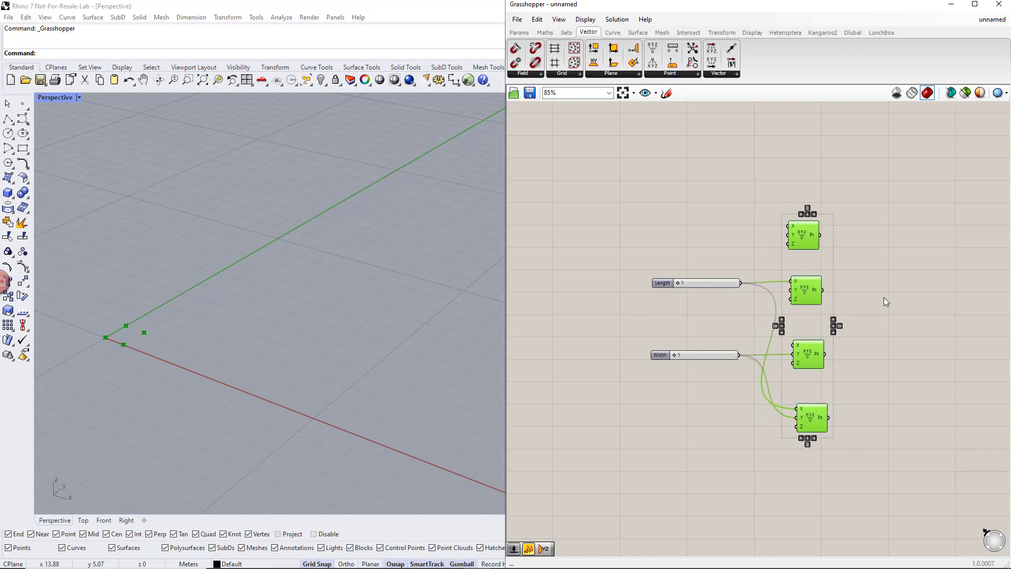
left_click(884, 298)
Add a 4Point Surface component on the output side of the Construct Point components
right_click_drag(912, 319, 799, 318)
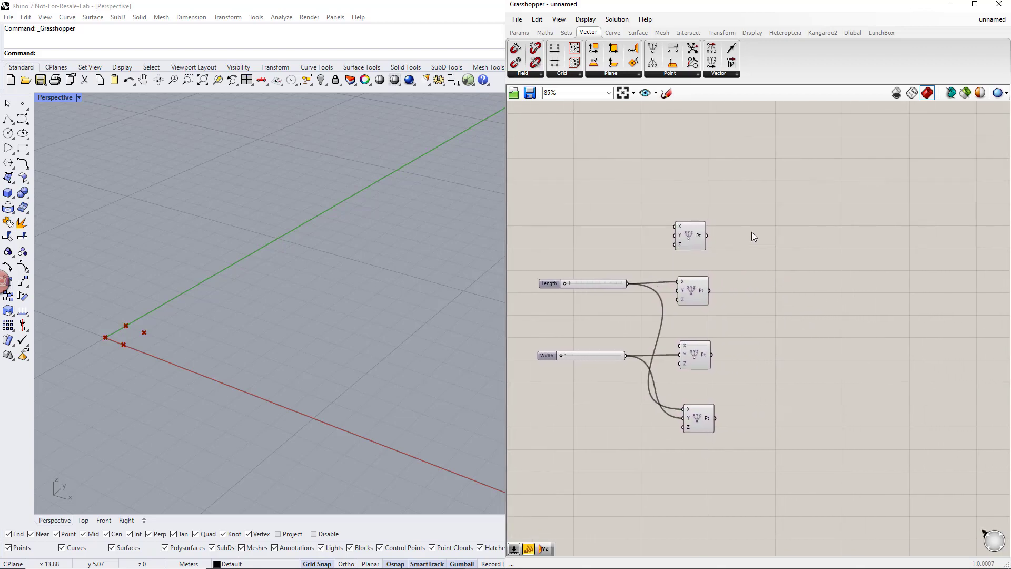
left_click(638, 32)
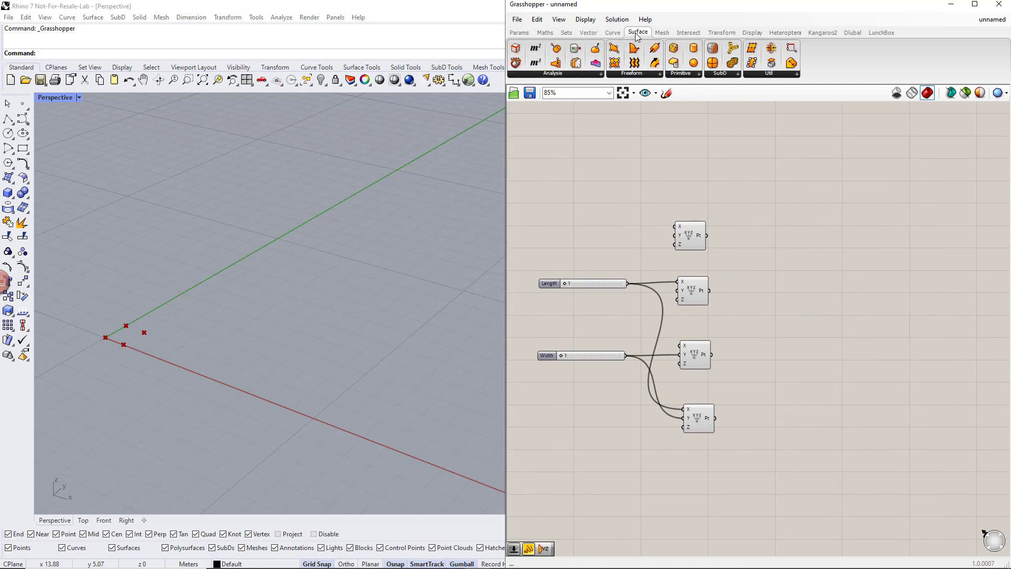
left_click(634, 73)
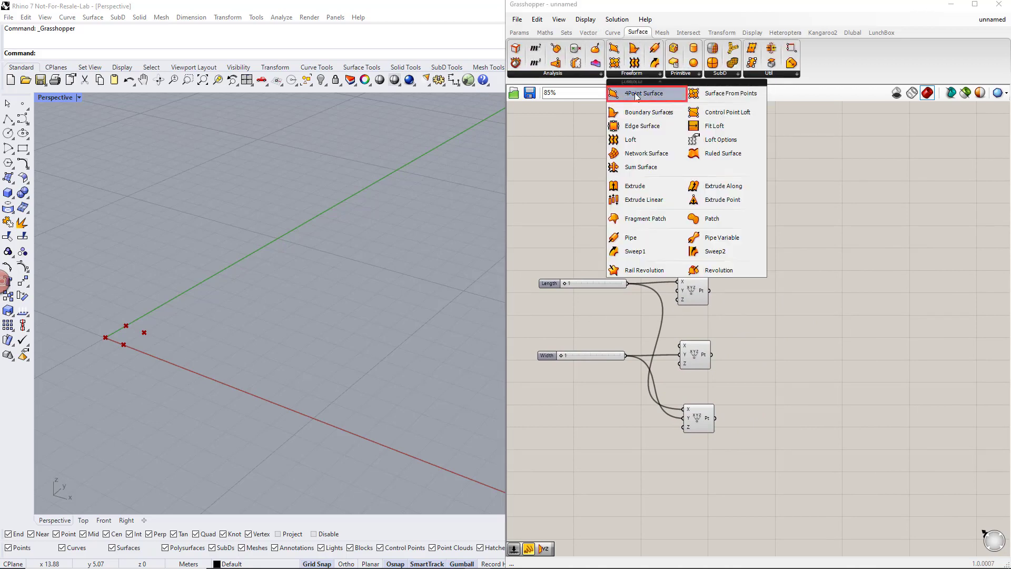
left_click(637, 95)
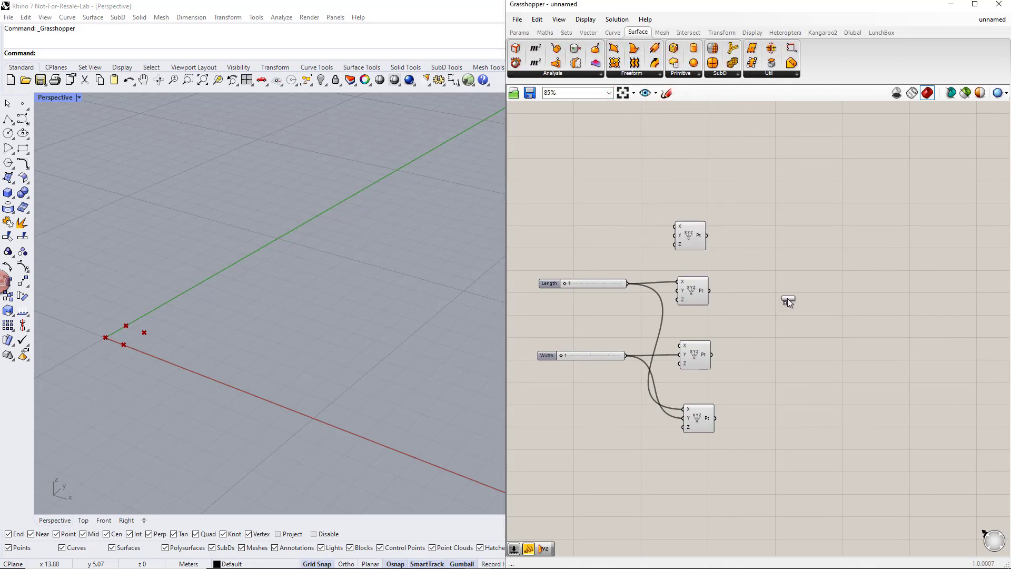
left_click(802, 318)
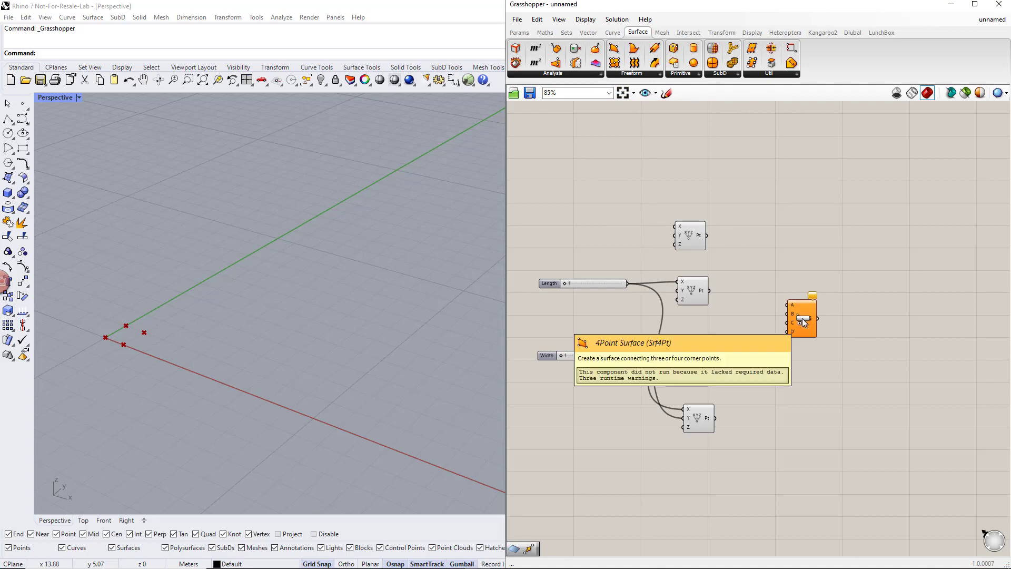
Wire the first, second, fourth and third Construct Point outputs to inputs A, B, C and D of the 4Point Surface, respectively
left_click(698, 241)
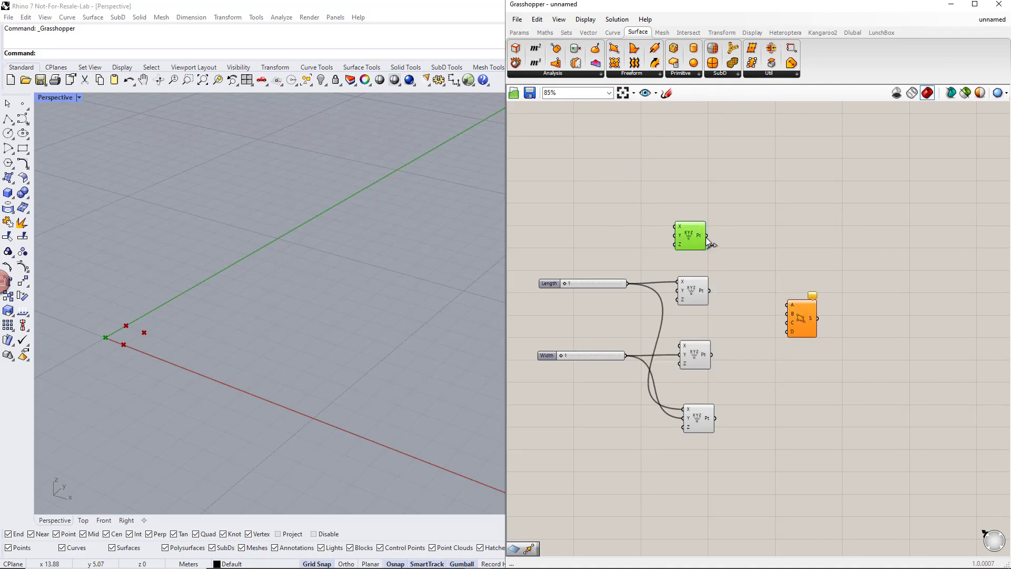
left_click_drag(707, 236, 787, 305)
left_click(699, 293)
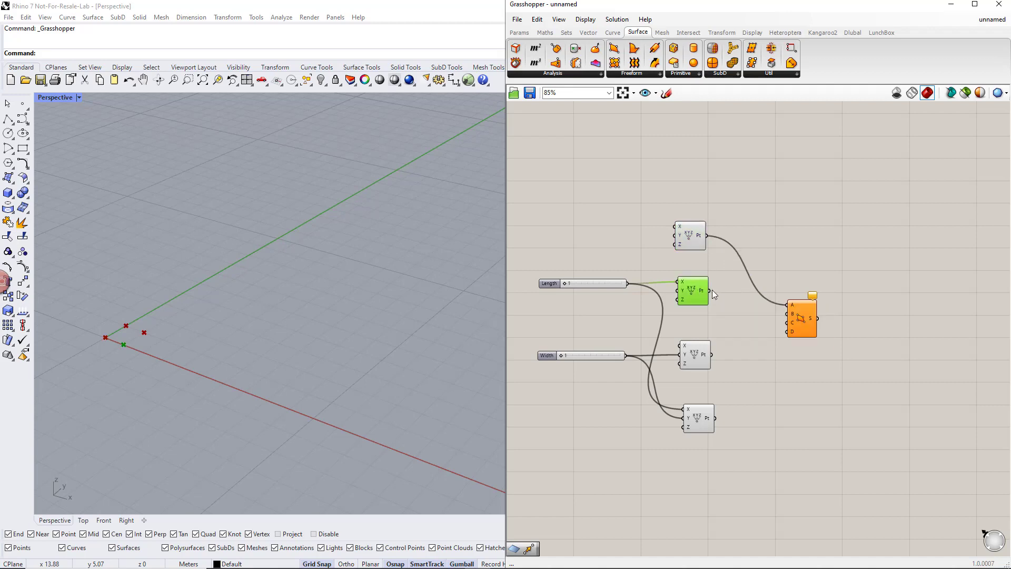
left_click_drag(710, 290, 787, 314)
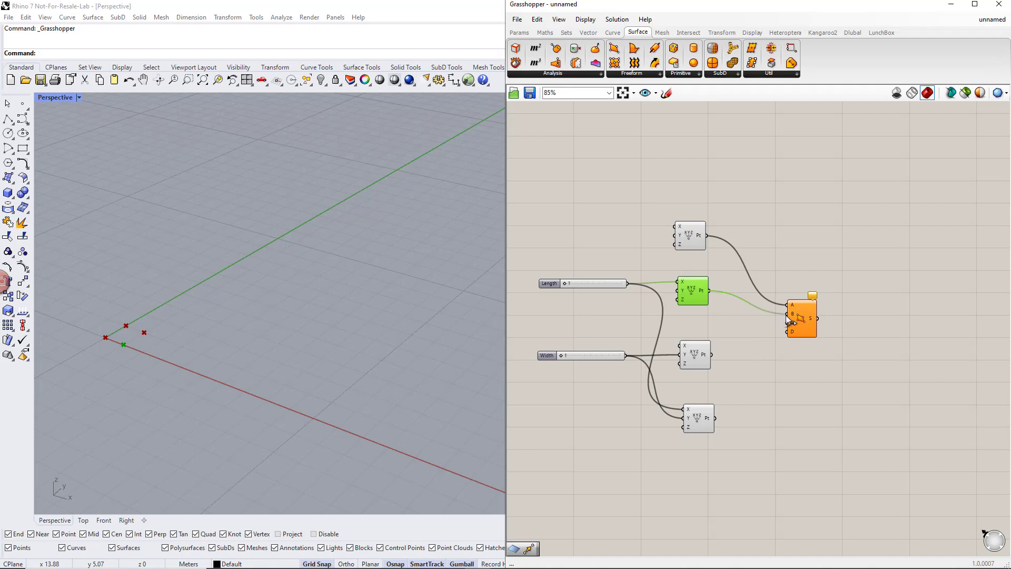
left_click(700, 356)
left_click(706, 420)
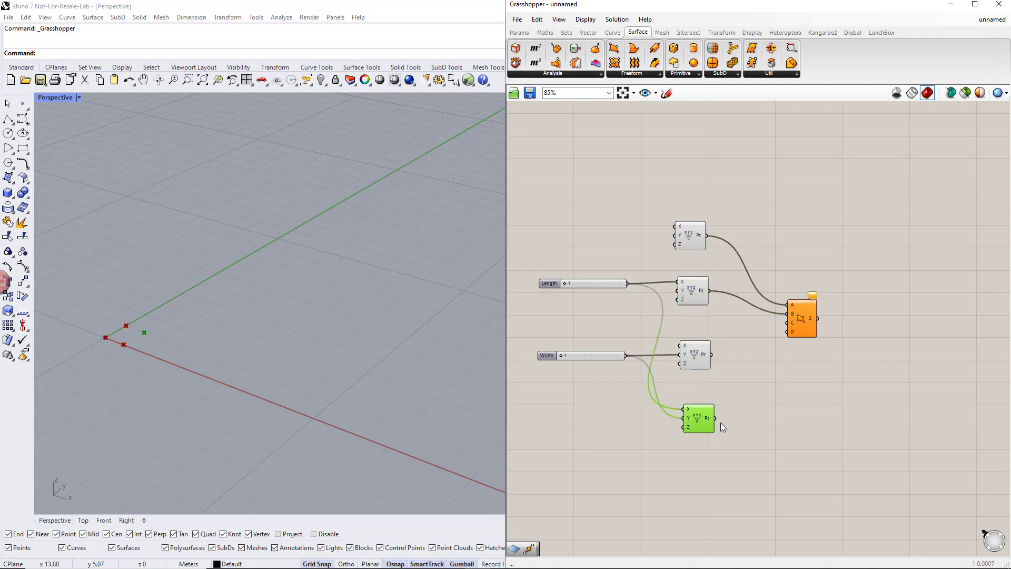
left_click_drag(716, 418, 787, 322)
left_click_drag(712, 355, 787, 332)
left_click_drag(829, 358, 808, 288)
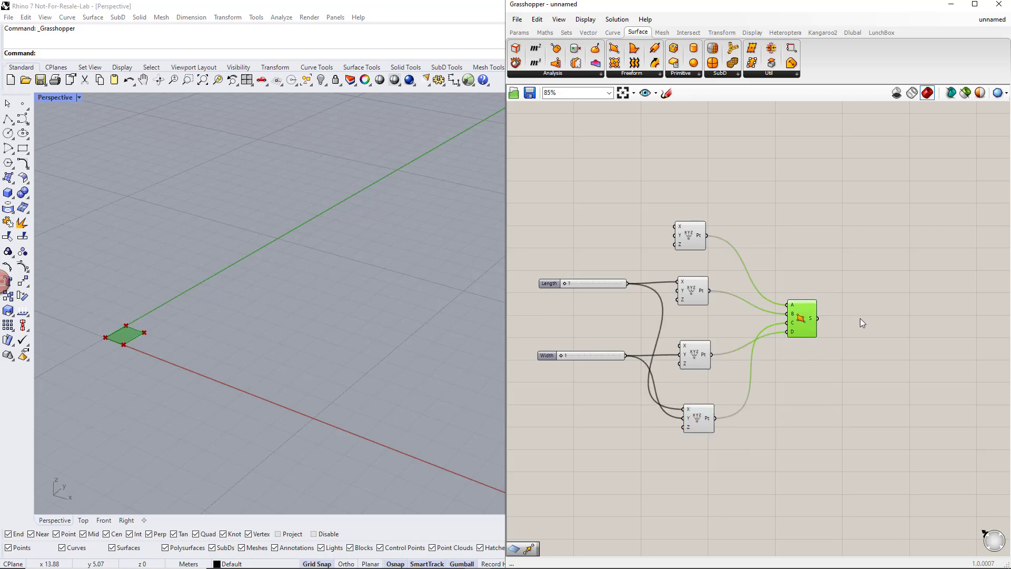
left_click(861, 318)
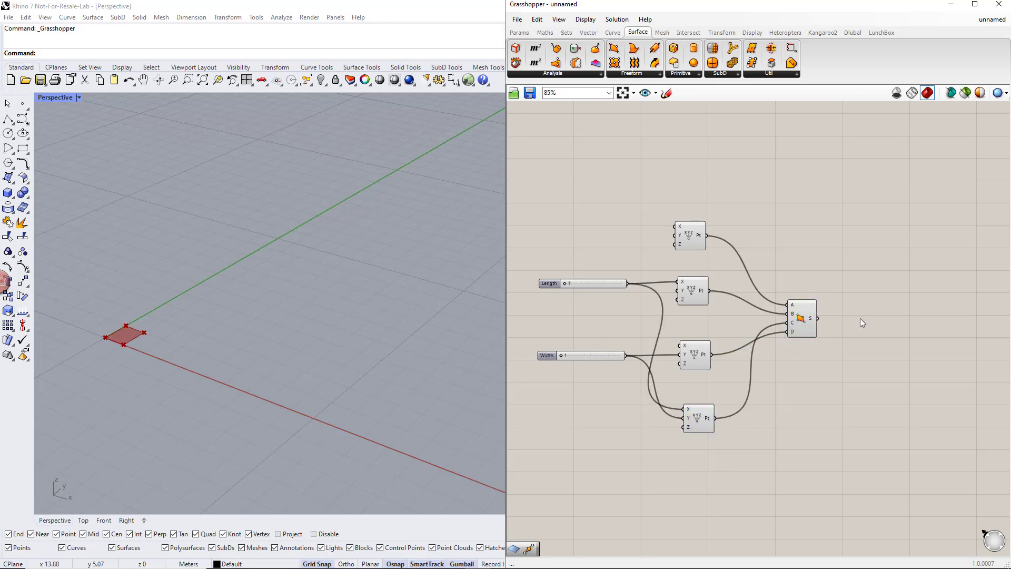
Add a Deconstruct Brep component beside the 4Point Surface, wire the surface output S into its B input, and align it
left_click(598, 75)
mouse_move(883, 323)
left_mouse_down()
mouse_move(843, 321)
mouse_move(870, 322)
left_mouse_up()
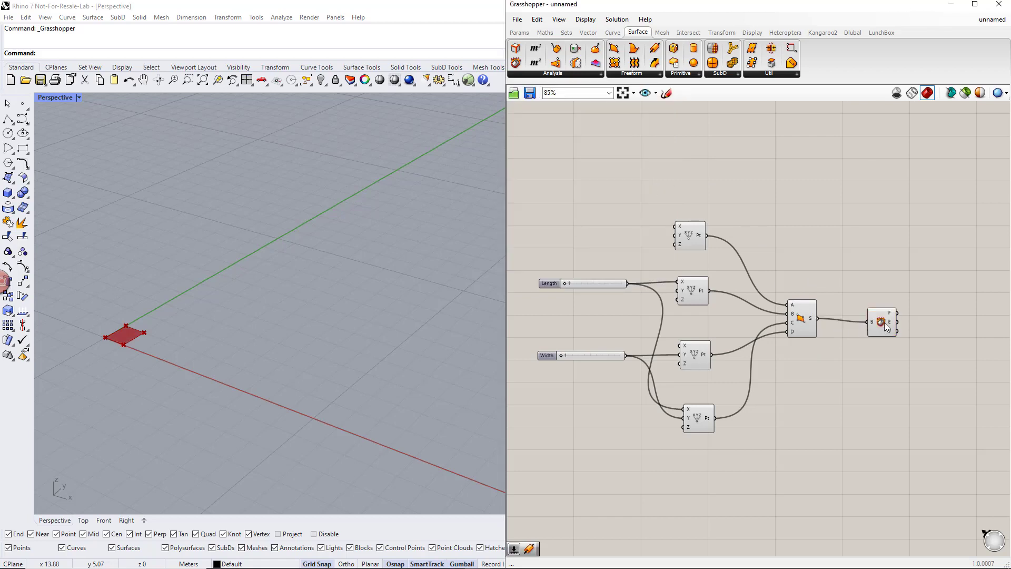
left_click(884, 323)
right_click_drag(904, 344, 810, 338)
left_click(840, 333)
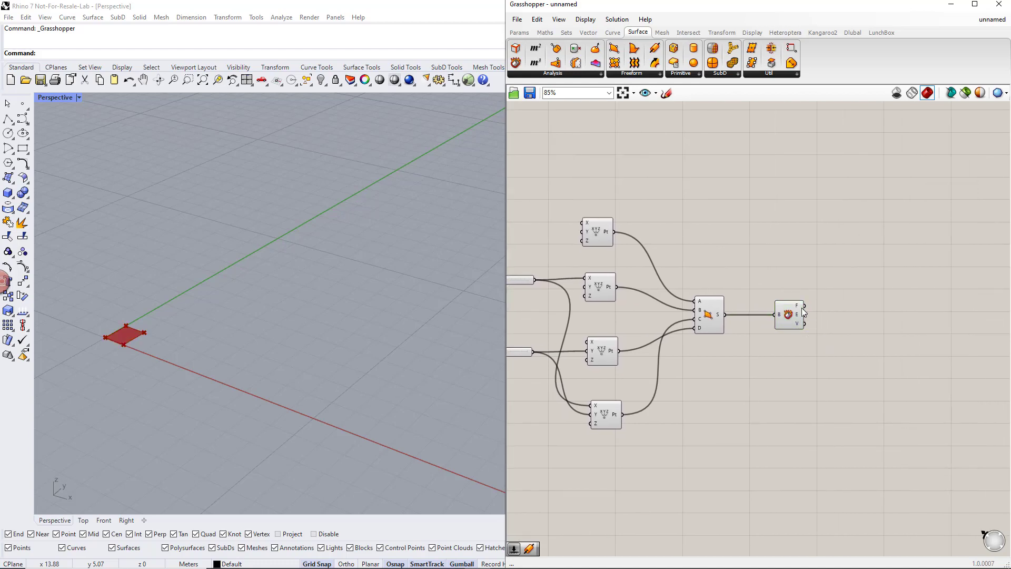
mouse_move(800, 308)
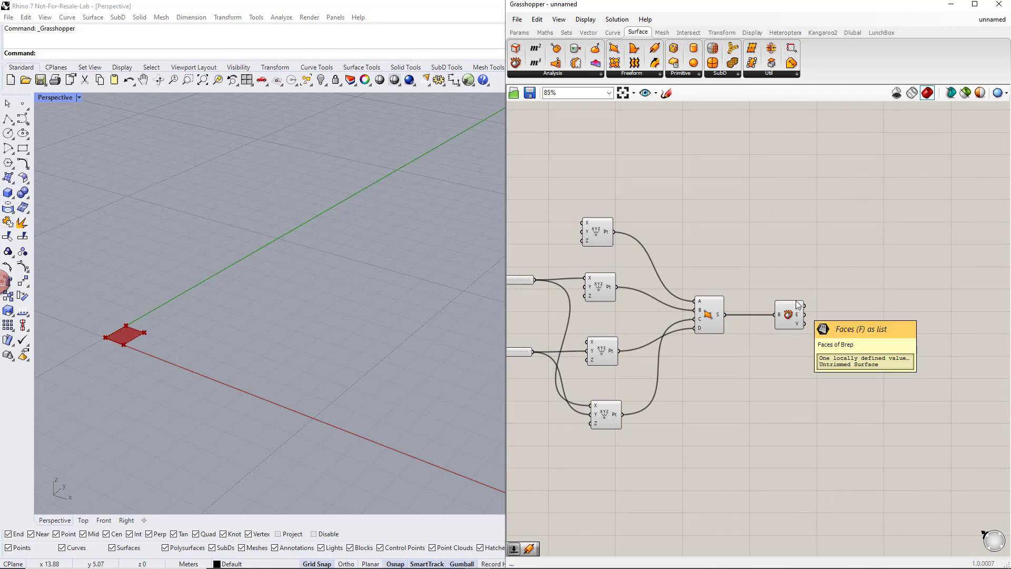
Add a face geometry parameter and a Curve parameter, and wire Deconstruct Brep outputs F and E into them, respectively
left_click(519, 33)
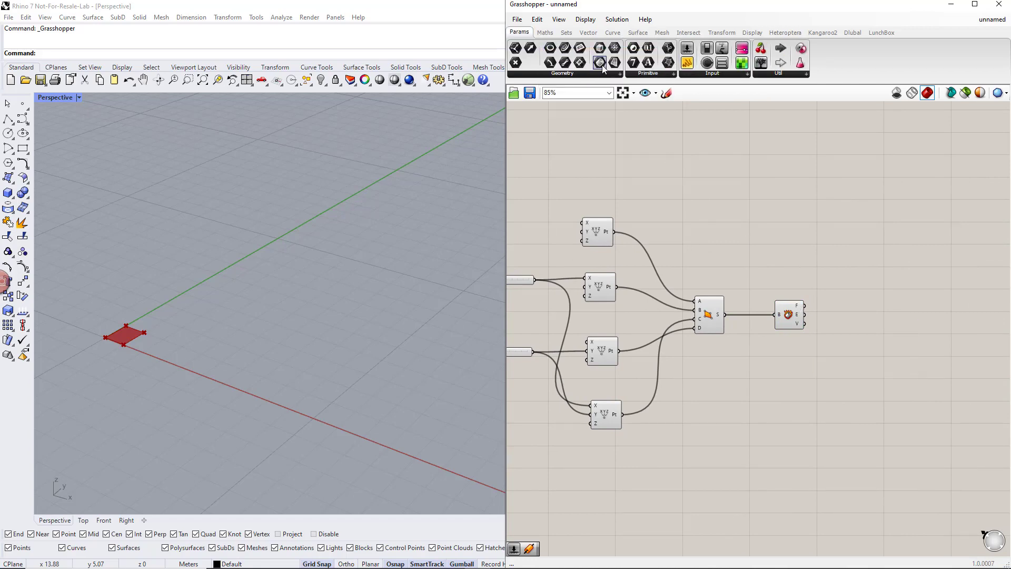
left_click_drag(603, 65, 783, 215)
left_click_drag(852, 276, 841, 281)
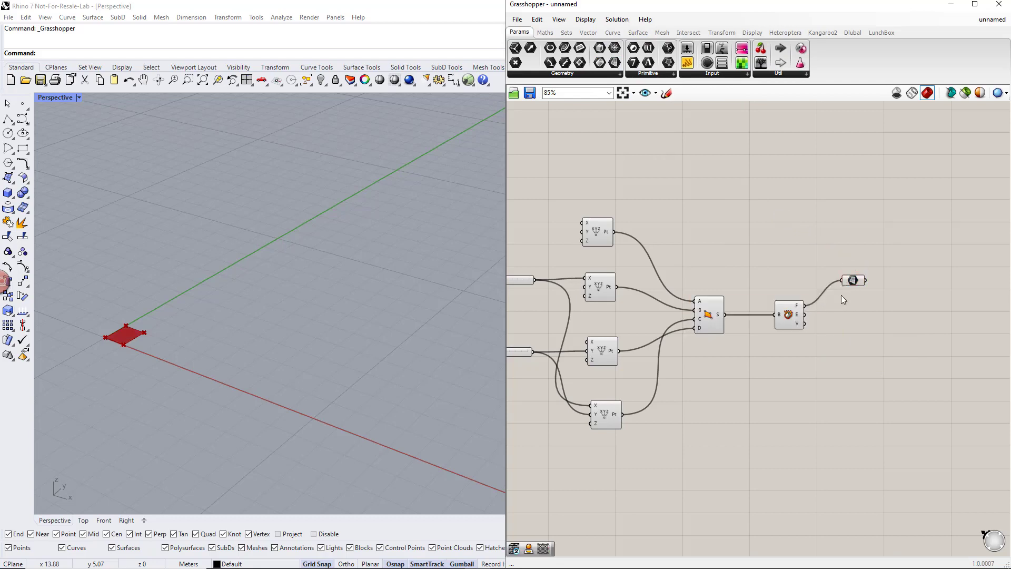
mouse_move(797, 316)
left_click_drag(631, 175, 853, 314)
left_click(851, 316)
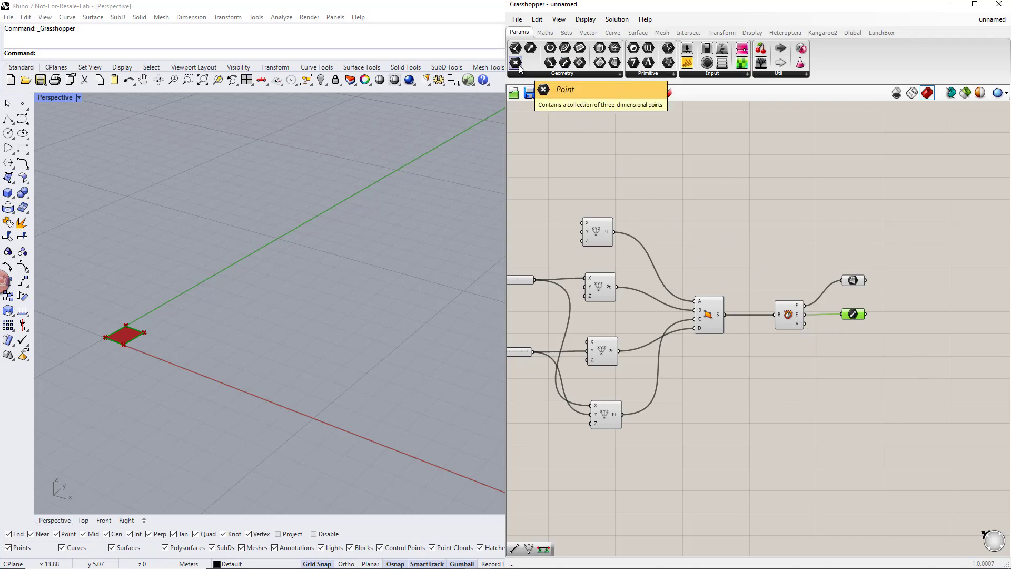
Add a Point parameter below the Curve parameter, wire Deconstruct Brep output V into it, and check which geometry each parameter holds
left_click_drag(859, 348, 859, 349, "alt")
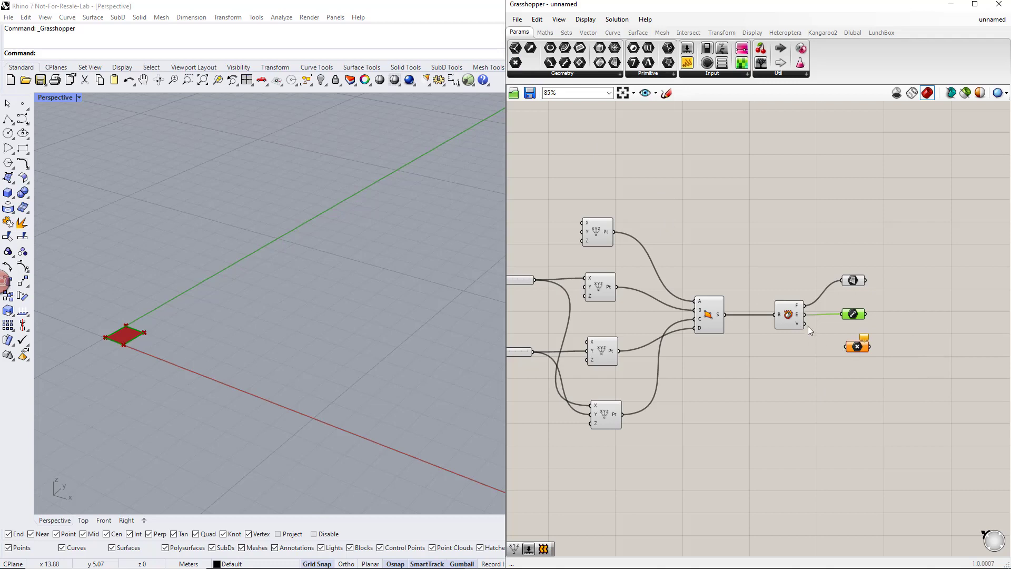
left_click_drag(806, 325, 843, 348)
left_click(857, 347)
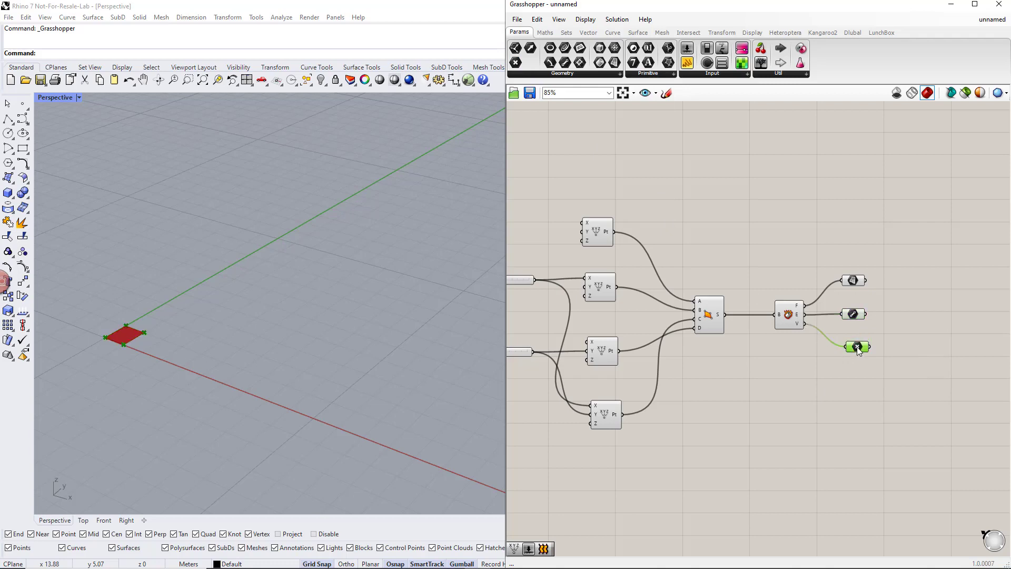
left_click(854, 315)
left_click(855, 281)
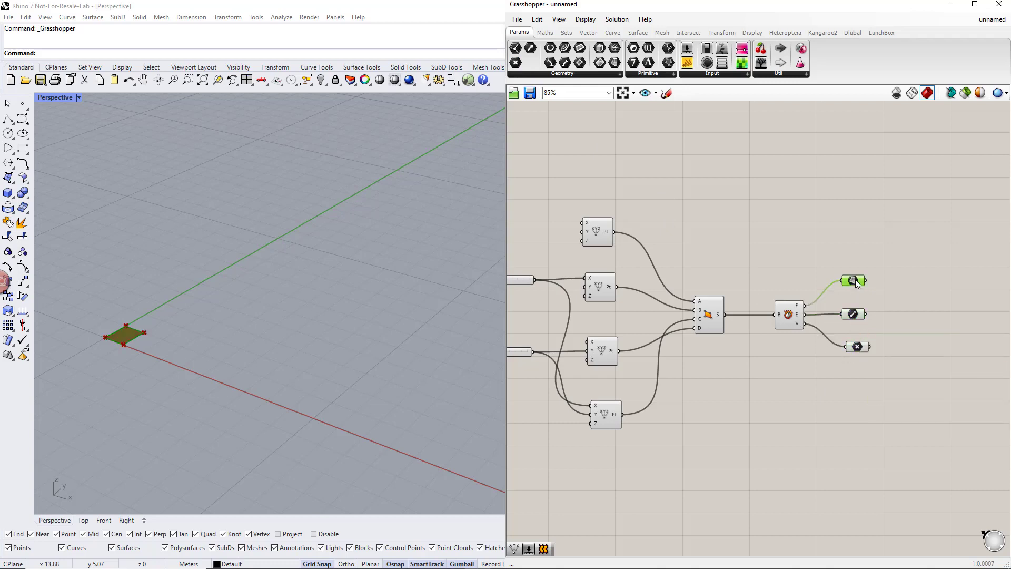
left_click(921, 319)
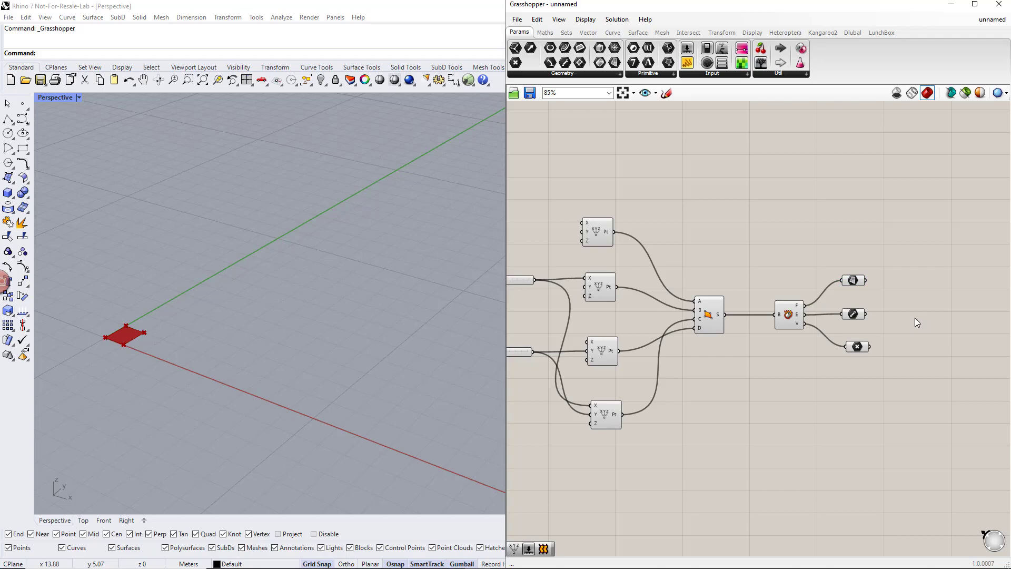
Add a Dlubal Surface component on the output side of the three parameters and expand its additional inputs
right_click_drag(915, 315, 827, 310)
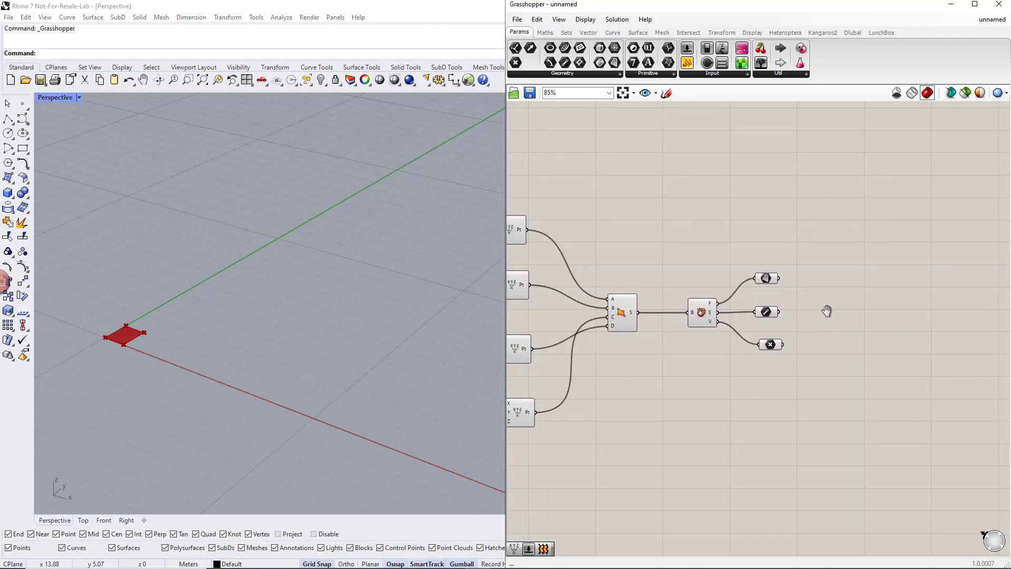
left_click(855, 35)
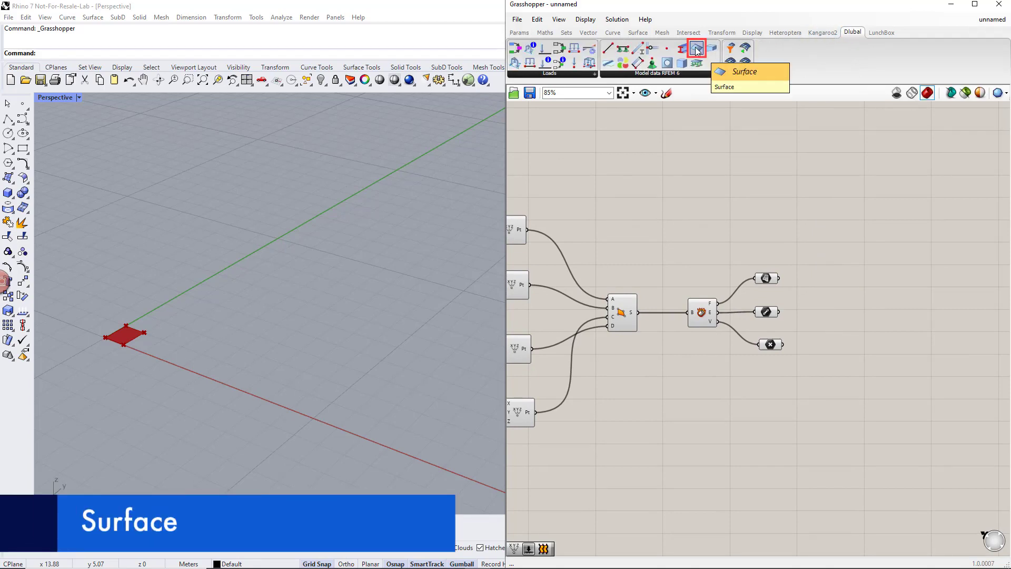
left_click_drag(697, 51, 946, 311)
right_click_drag(938, 377, 849, 354)
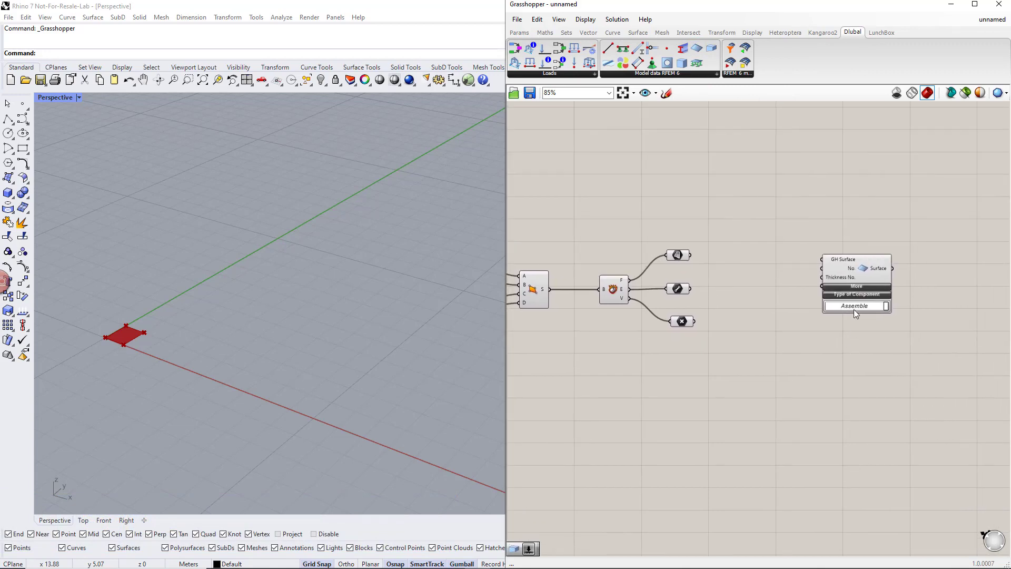
left_click(855, 287)
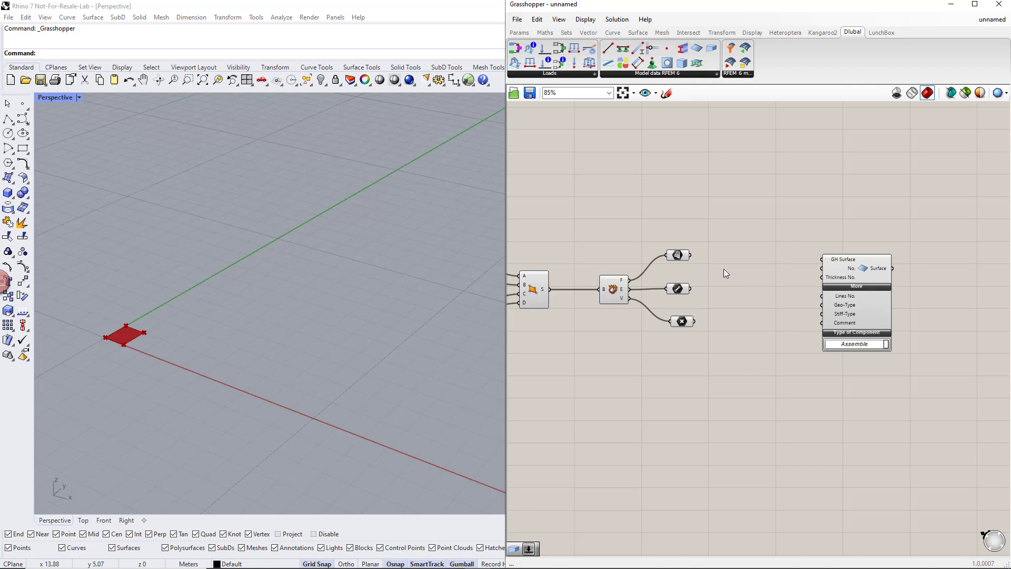
Wire the face parameter into the Surface component's GH Surface input and move the component farther from the parameters
left_click_drag(691, 255, 852, 266)
left_click_drag(852, 296, 900, 293)
left_click(848, 313)
Add a number slider with value 1, wire it into the Surface component's No. input, and place it above the component
right_click_drag(848, 314, 815, 312)
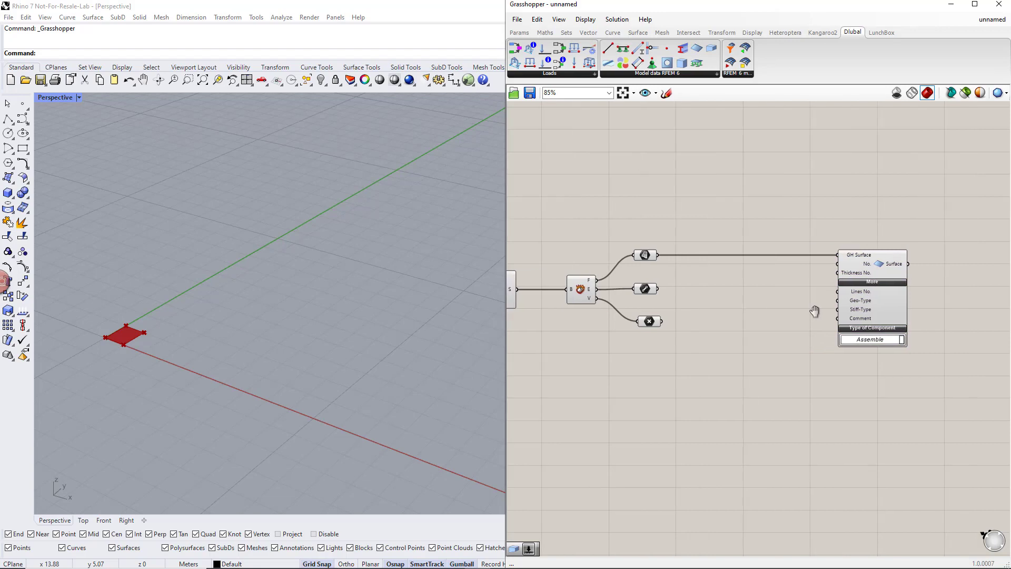
double_click(794, 222)
type("1")
key("Return")
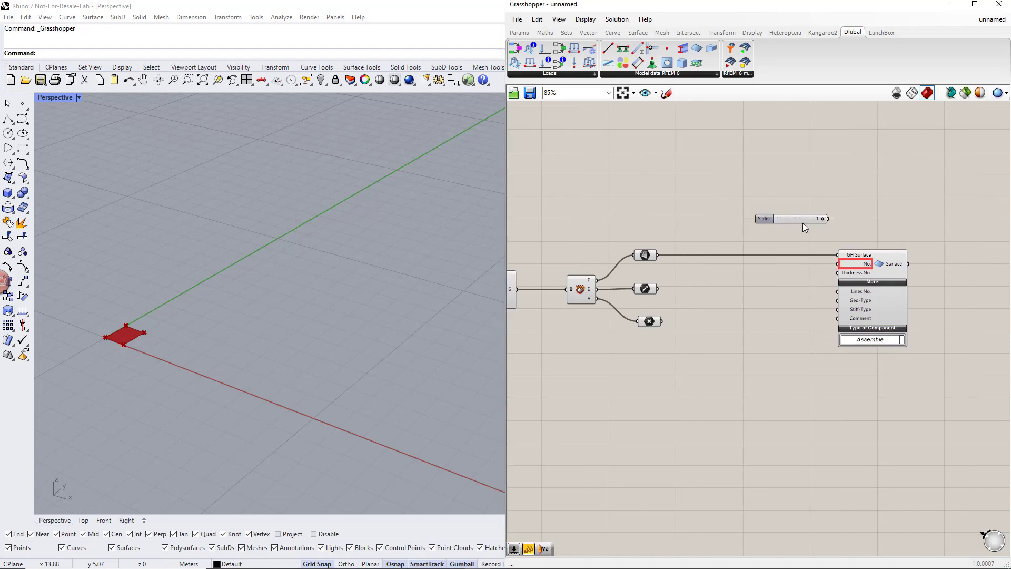
left_click_drag(829, 218, 837, 263)
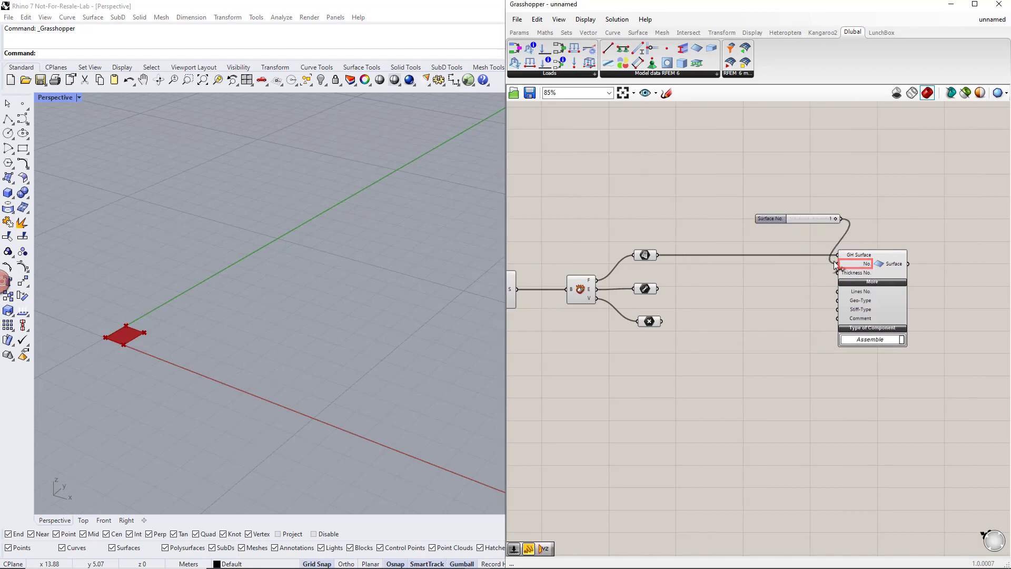
left_click(815, 217)
left_click_drag(814, 217, 812, 214)
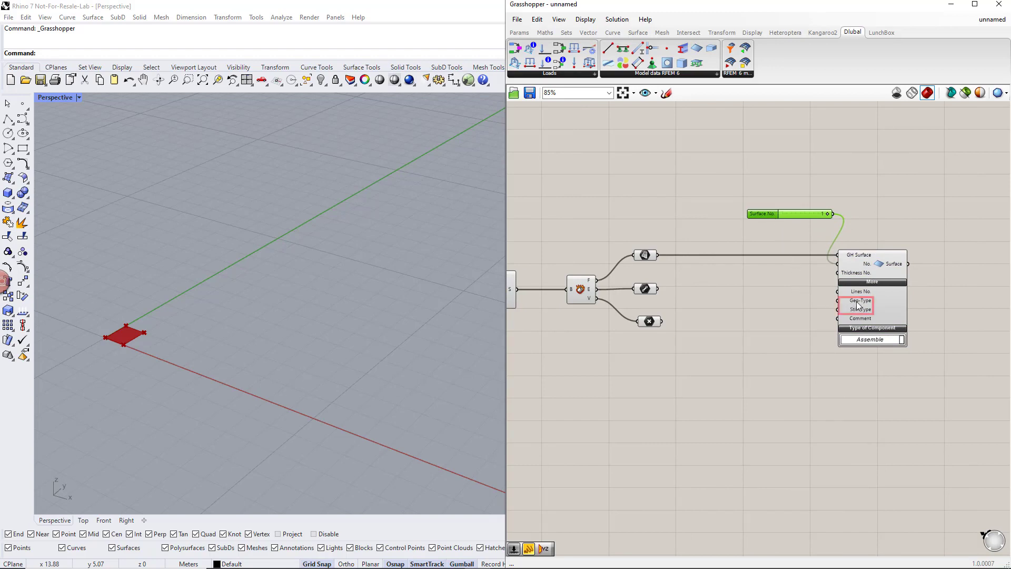
Add two value lists beside the Surface component and wire them into its Geo-Type and Stiff-Type inputs
double_click(770, 306)
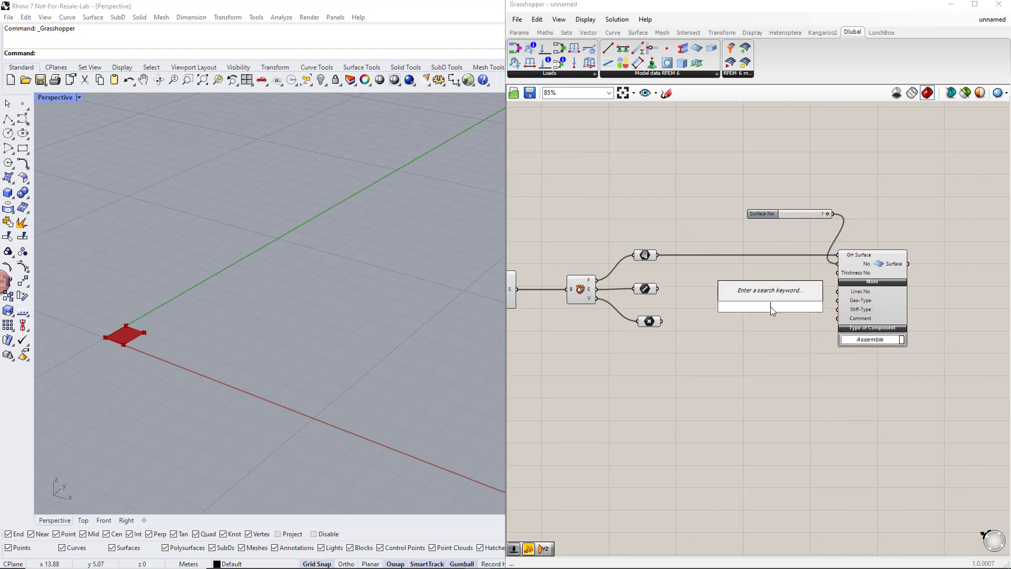
type("value")
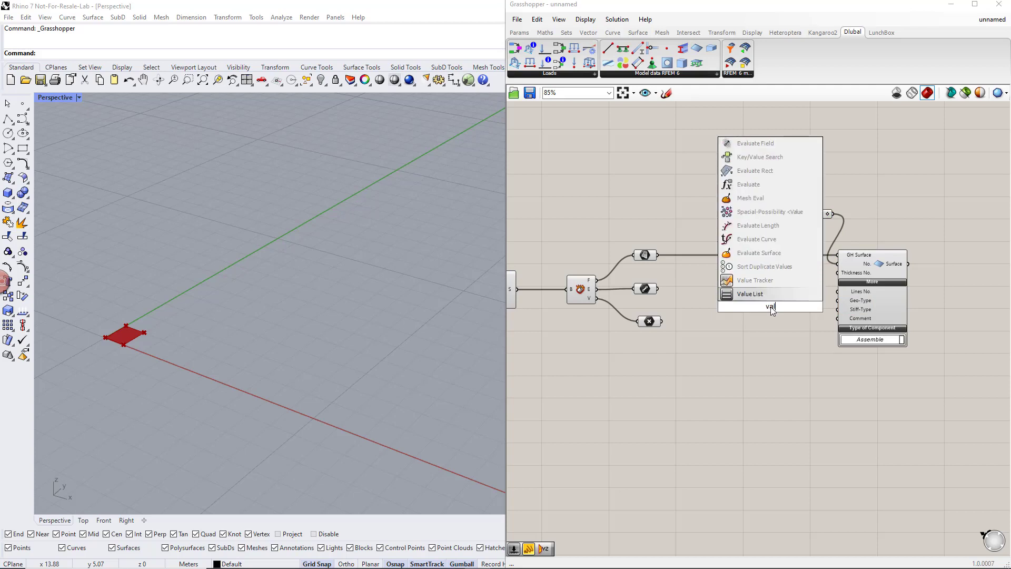
left_click(774, 285)
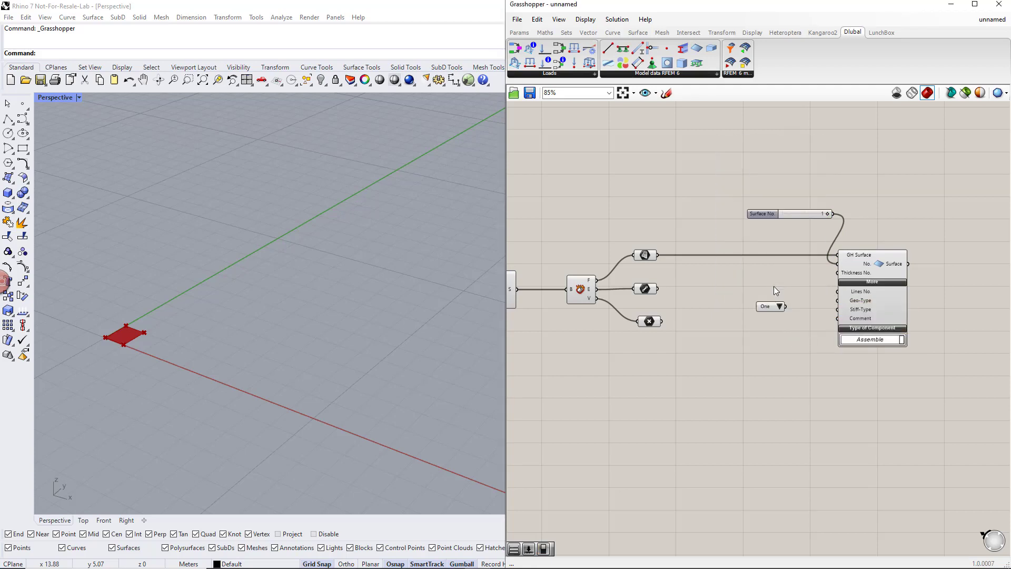
mouse_move(785, 307)
left_mouse_down()
mouse_move(837, 301)
mouse_move(766, 306)
mouse_move(769, 323)
mouse_move(838, 310)
mouse_move(795, 320)
left_mouse_up()
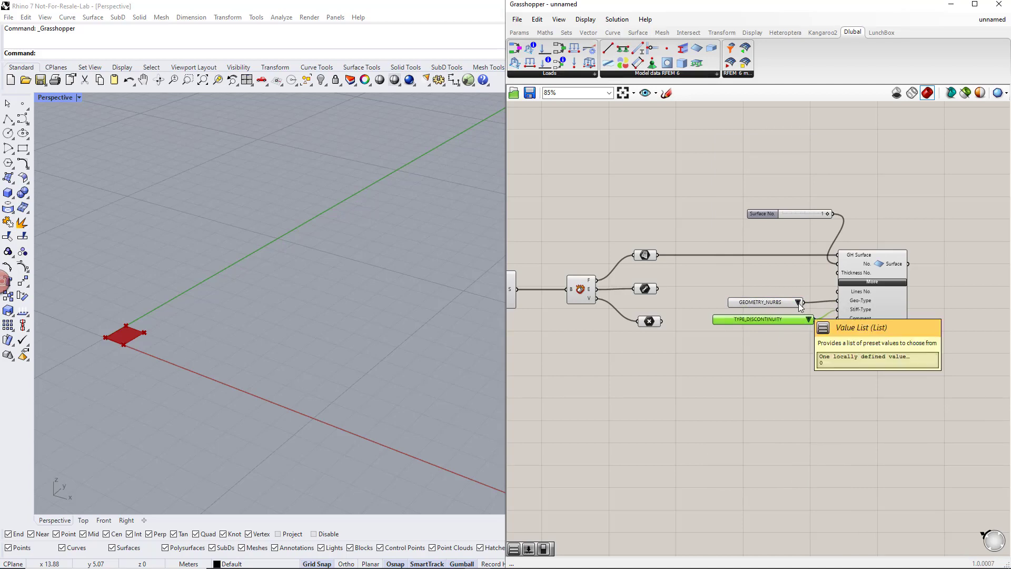
Set the Geo-Type value list to GEOMETRY_PLANE and the Stiff-Type value list to TYPE_STANDARD
left_click(799, 302)
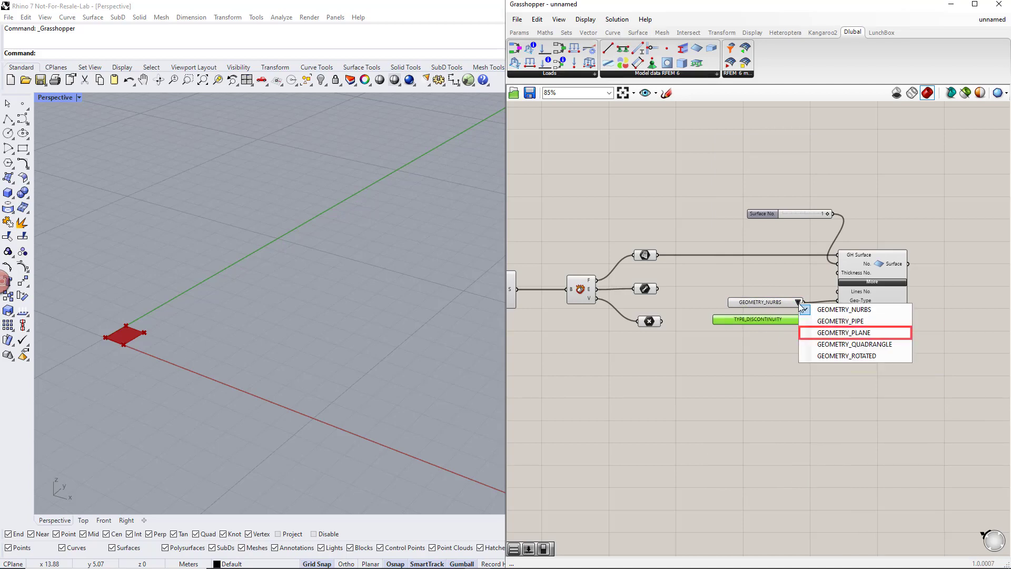
left_click(816, 333)
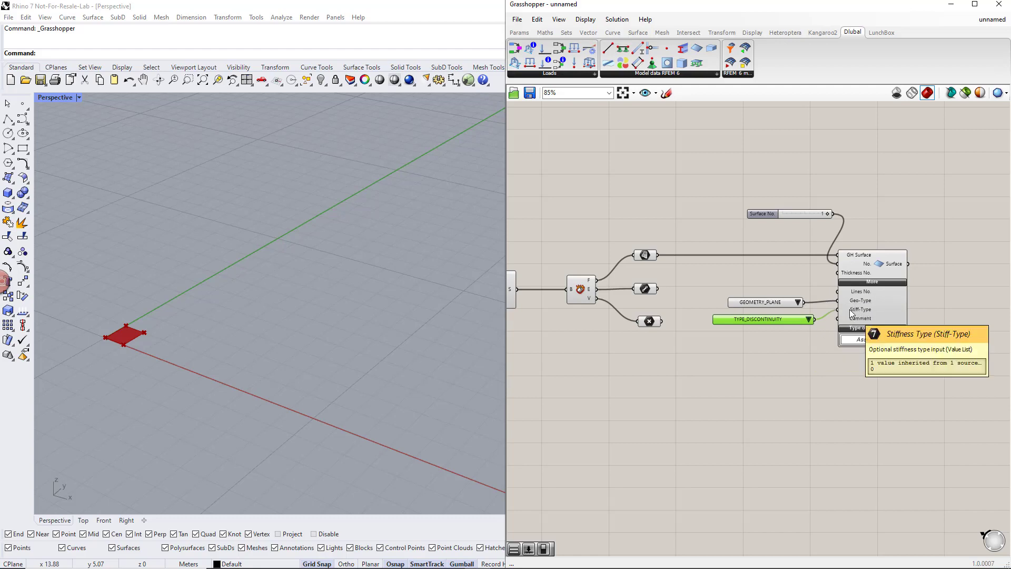
left_click(809, 319)
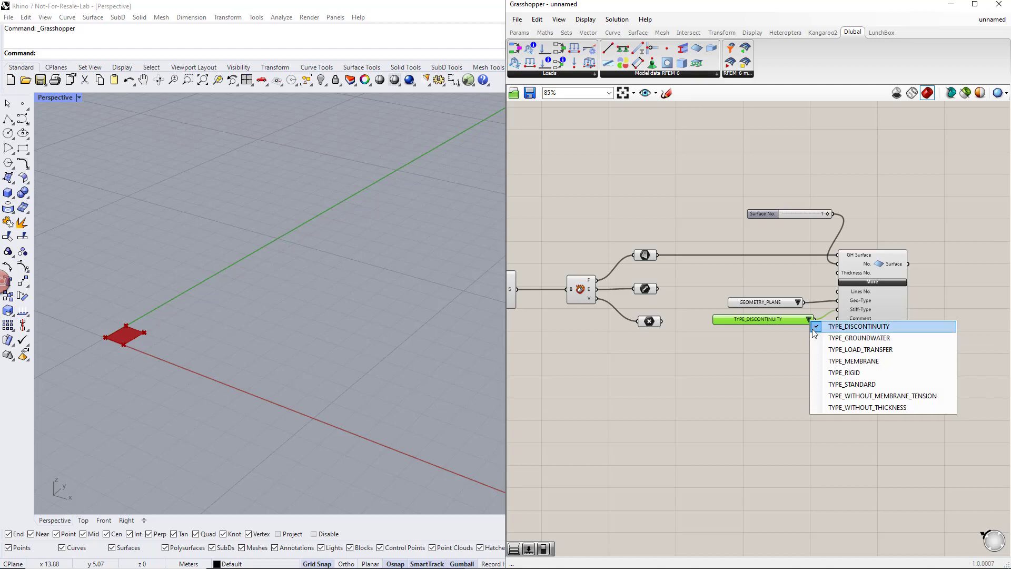
left_click(830, 385)
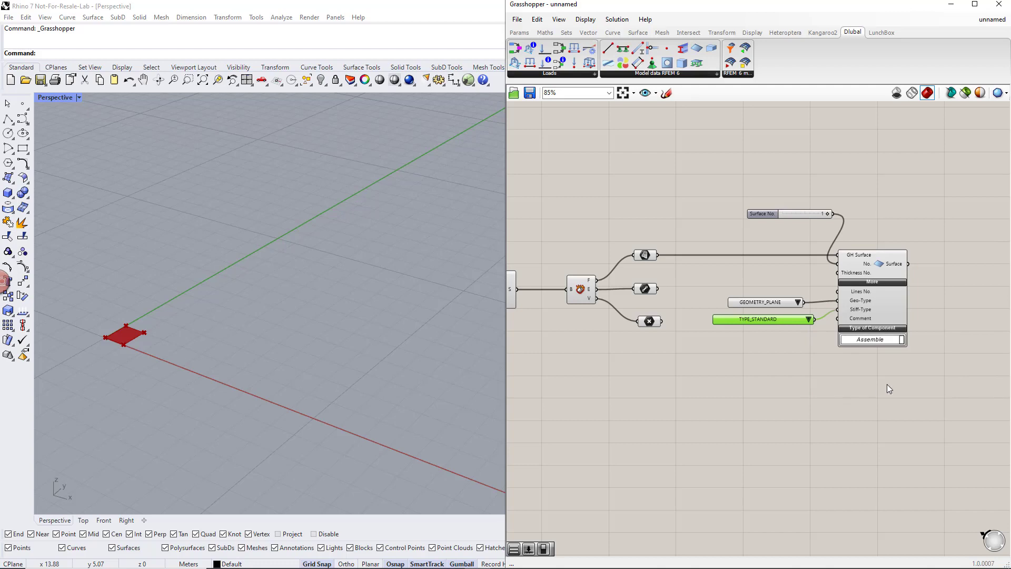
Move the Surface component together with its slider and value lists farther from the geometry parameters
left_click_drag(887, 384, 782, 198)
left_click_drag(867, 313, 973, 311)
right_click_drag(973, 311, 853, 327)
left_click(802, 296)
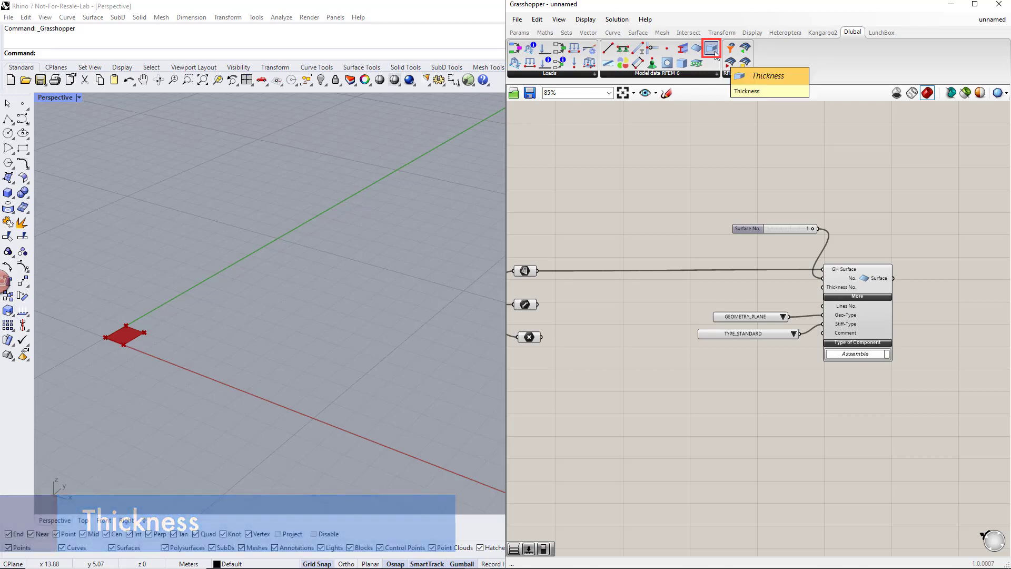
Add a Dlubal Thickness component above the Surface No. slider and wire a new number slider with value 1 into its No. input
left_click_drag(716, 54, 726, 107)
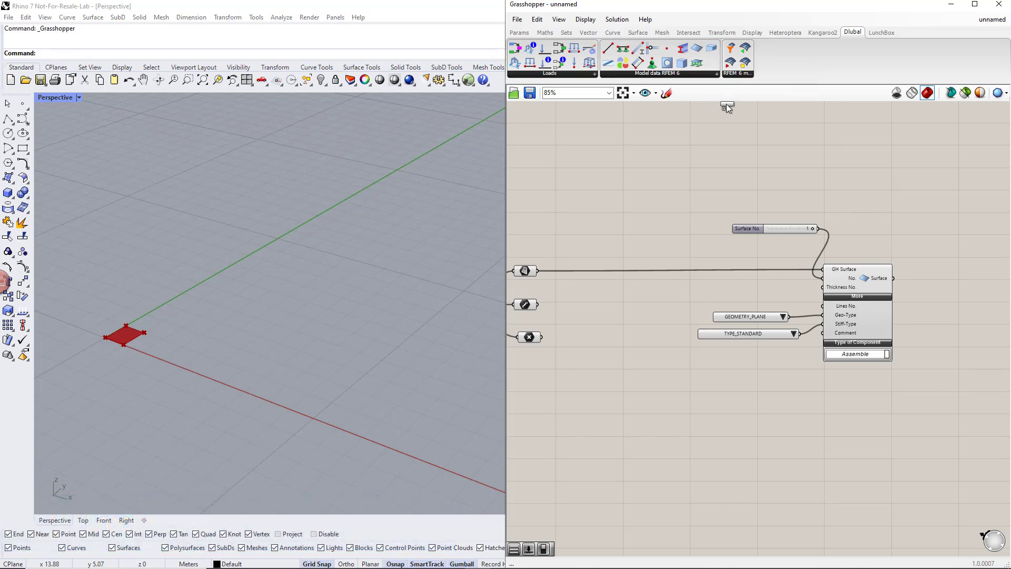
left_click_drag(728, 187, 724, 183)
right_click_drag(780, 251, 809, 301)
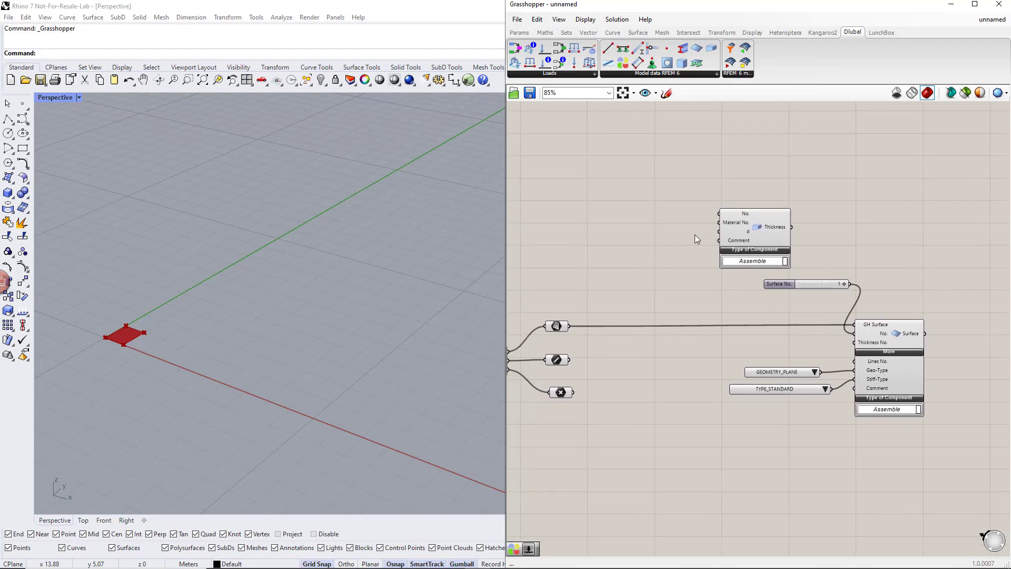
double_click(658, 178)
type("slider")
key("Return")
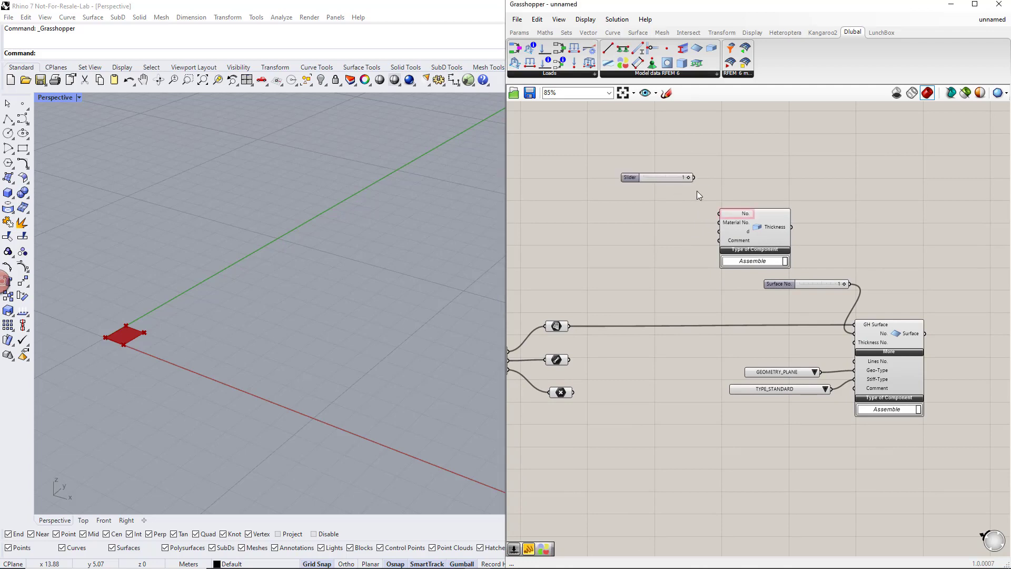
left_click_drag(694, 177, 719, 213)
Add a second number slider below the Thickness No. slider and wire it into the Thickness component's d input
left_click_drag(720, 232, 660, 251)
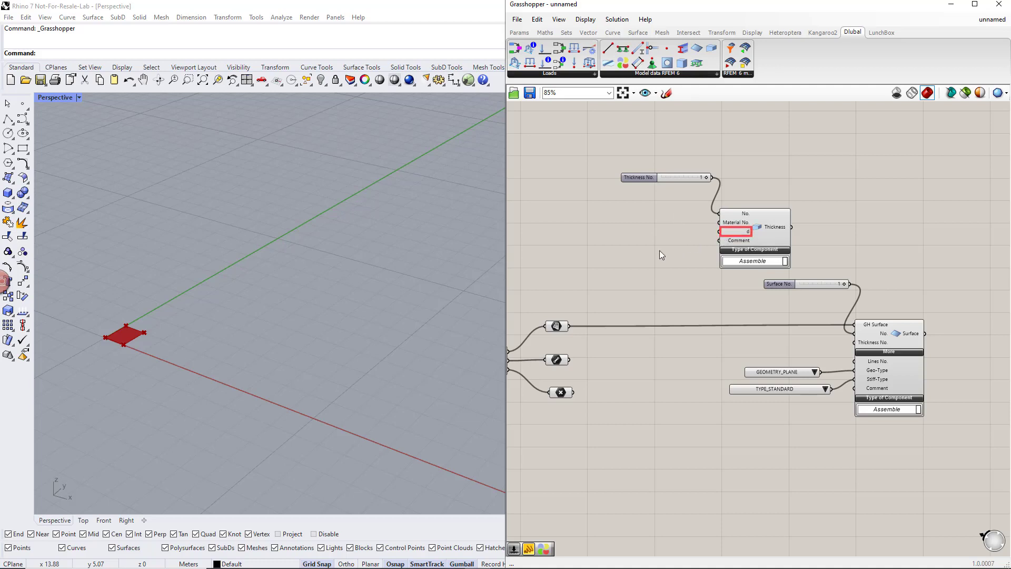
type("1")
key("Return")
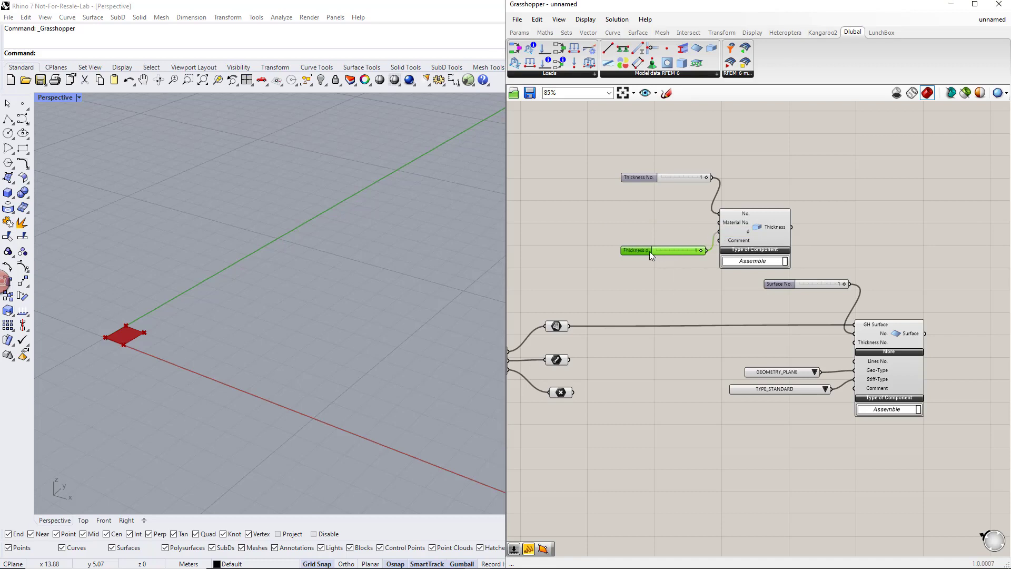
Switch the Thickness d slider to decimal values and set it to 0.2
right_click(644, 250)
left_click(786, 282)
scroll(696, 254, "up", 3)
double_click(694, 251)
type("0.2")
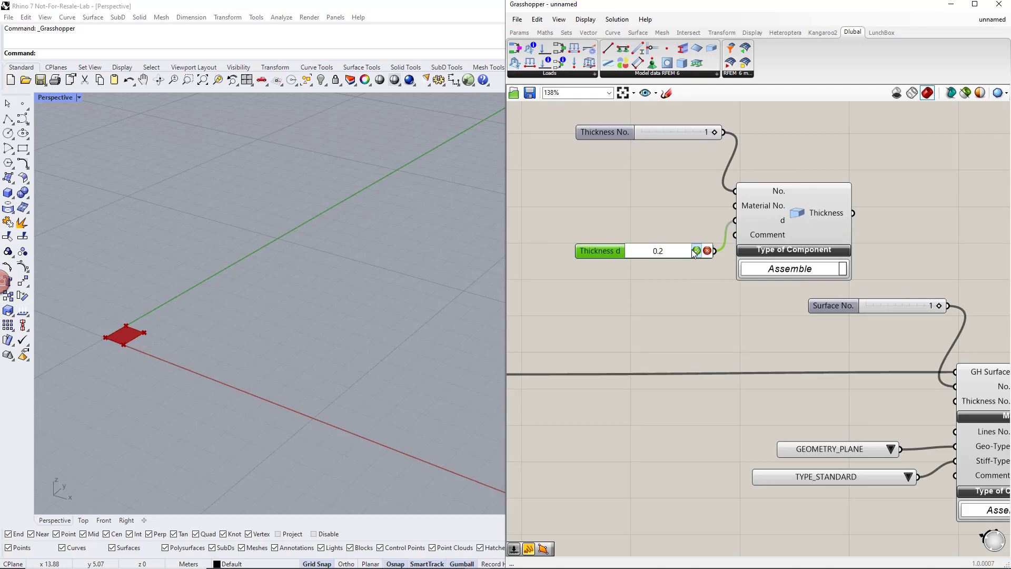
key("Return")
scroll(693, 254, "down", 2)
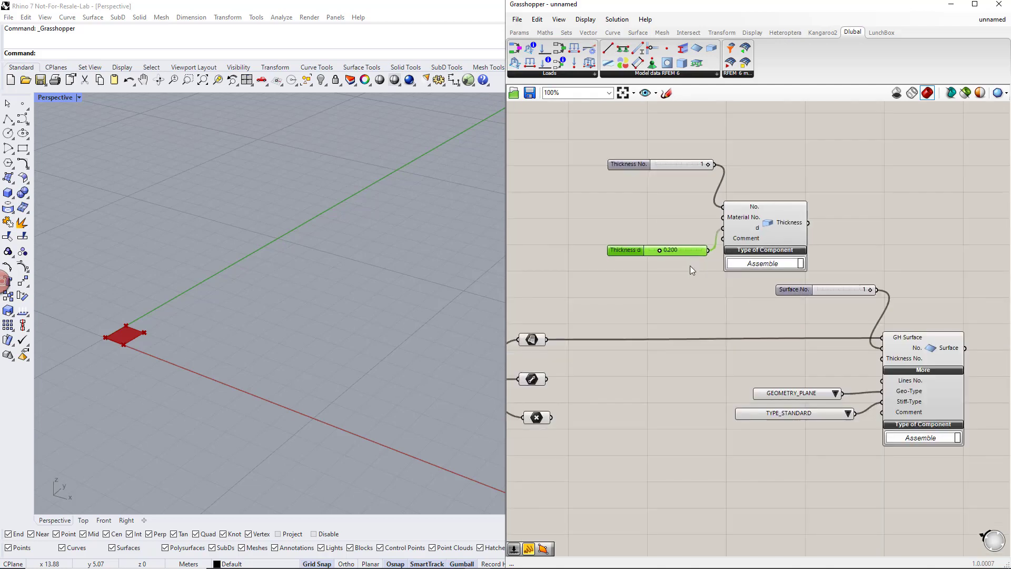
scroll(690, 266, "down", 1)
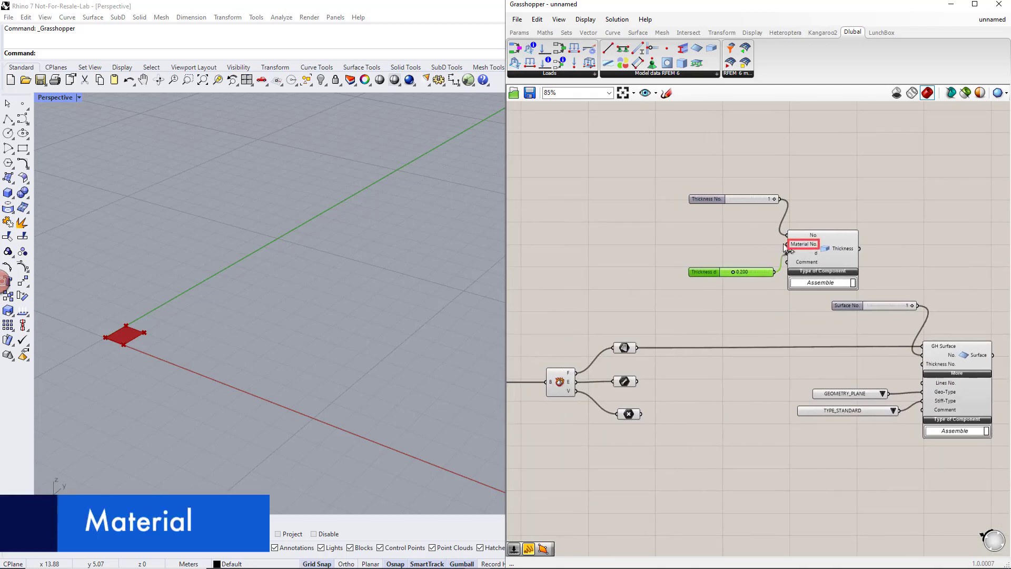
Add a Dlubal Material component before the Thickness component and wire a new number slider with value 1 into its No. input
left_click_drag(623, 63, 615, 208)
right_click_drag(521, 172, 577, 188)
double_click(576, 184)
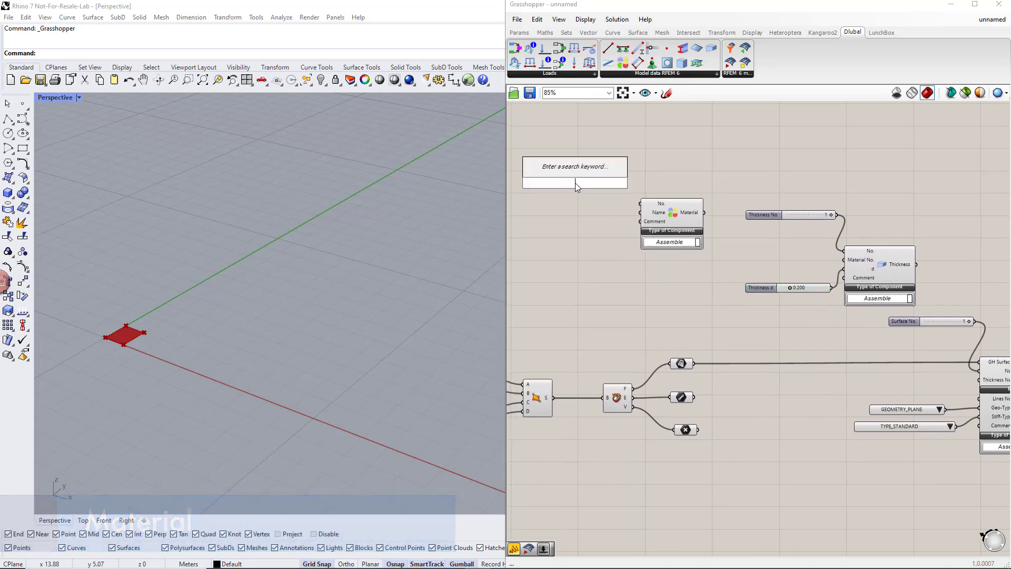
type("number slider")
key("Return")
left_click_drag(614, 182, 641, 203)
Add a text panel reading C30/37 below the Material No. slider and wire it into the Material component's Name input
right_click_drag(621, 238, 641, 241)
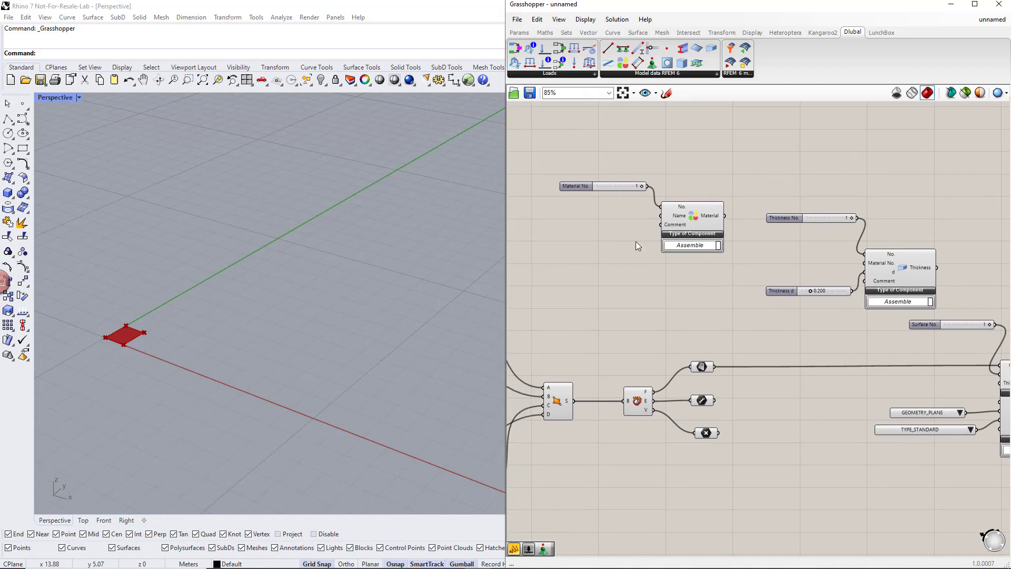
double_click(607, 225)
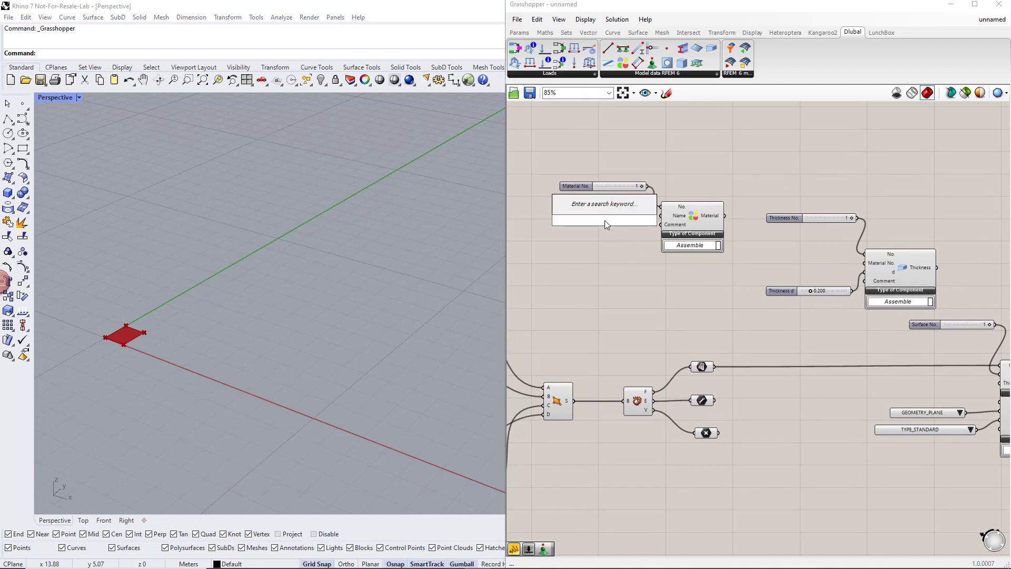
type("//")
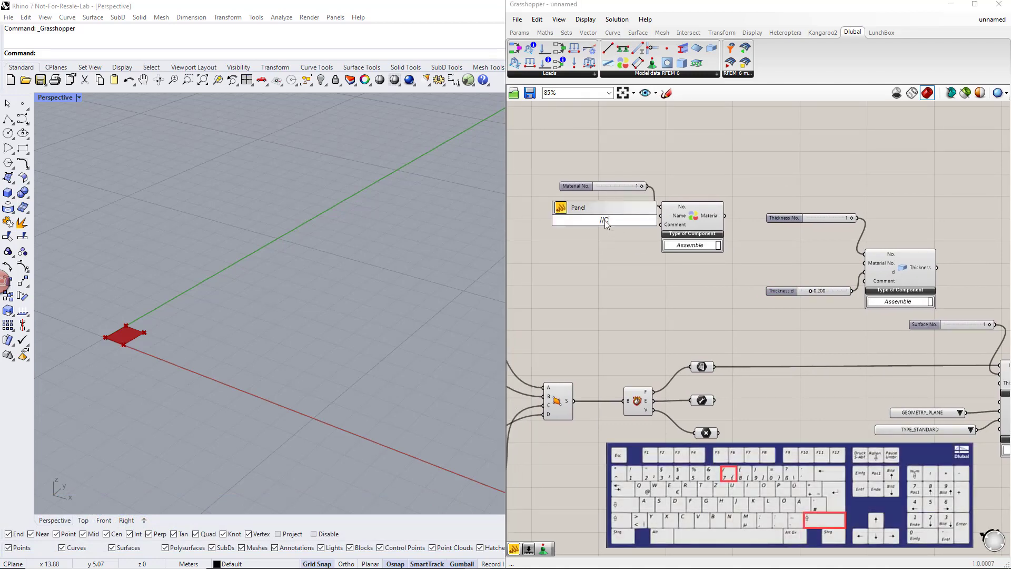
type("C30")
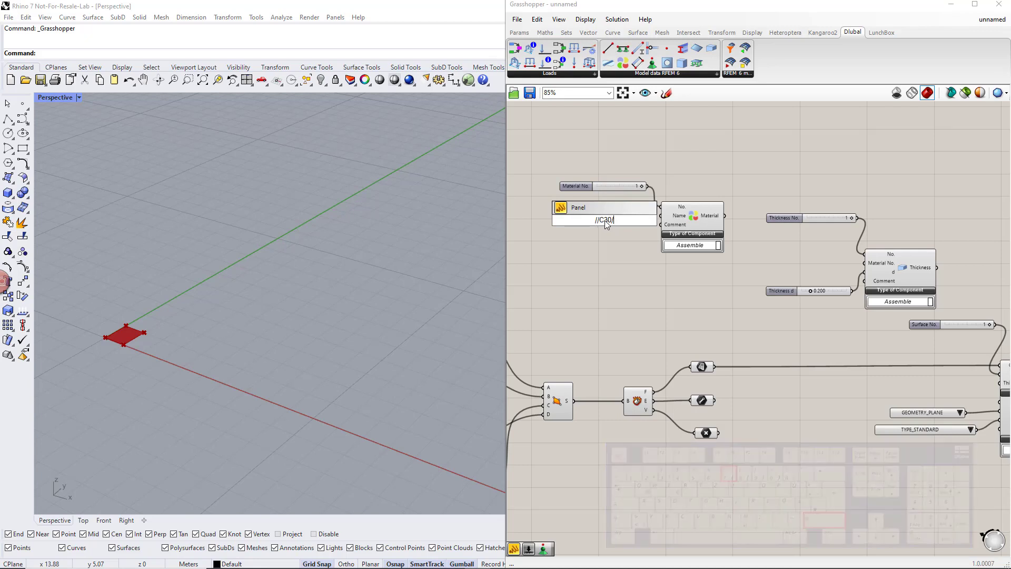
type("/37")
key("Return")
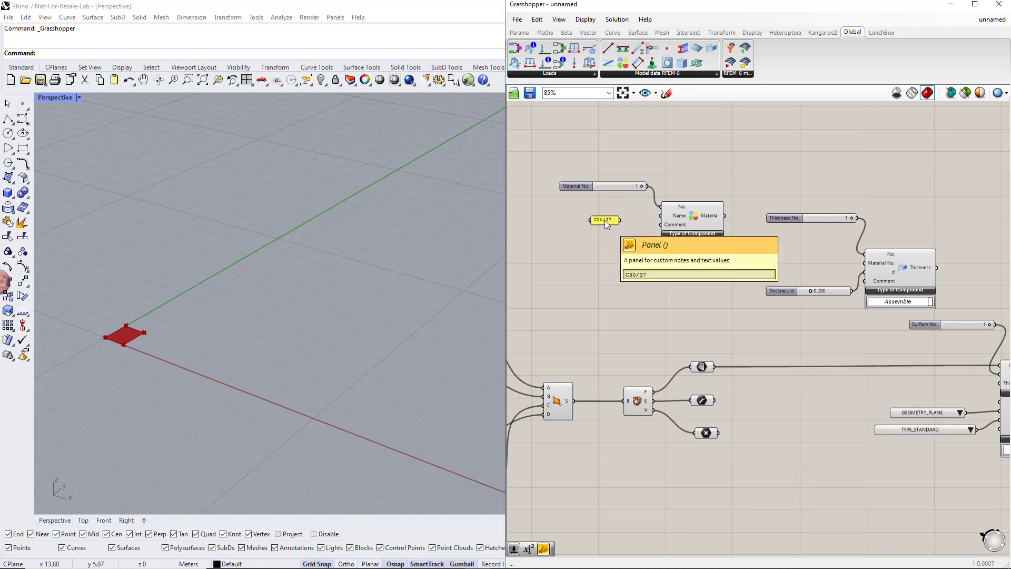
left_click_drag(620, 219, 659, 215)
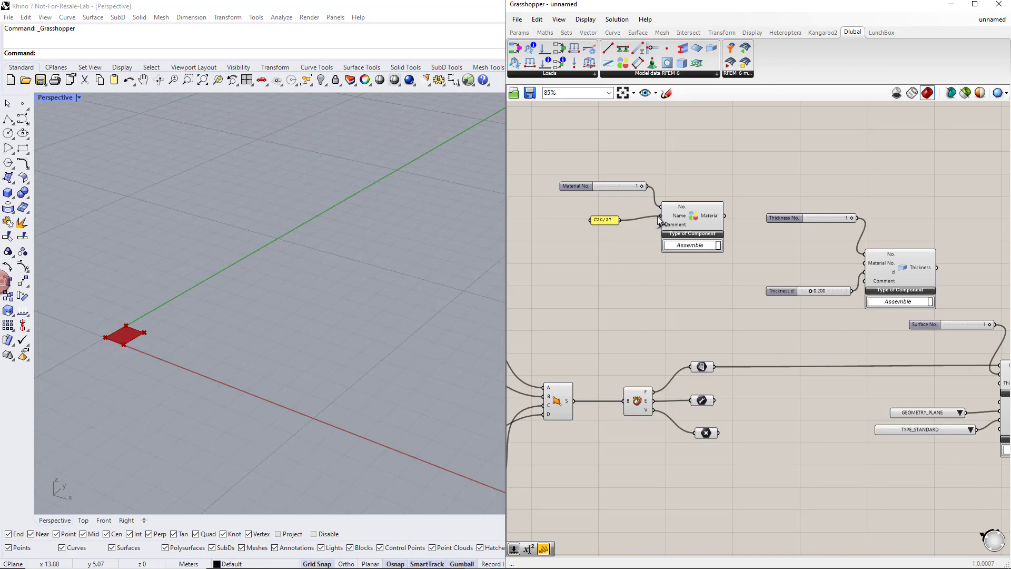
Wire the Material output into the Thickness component's Material No. input and the Thickness output into the Surface component's Thickness No. input
right_click_drag(679, 275, 562, 266)
left_click_drag(608, 208, 750, 255)
left_click_drag(819, 260, 882, 375)
right_click_drag(870, 384, 808, 369)
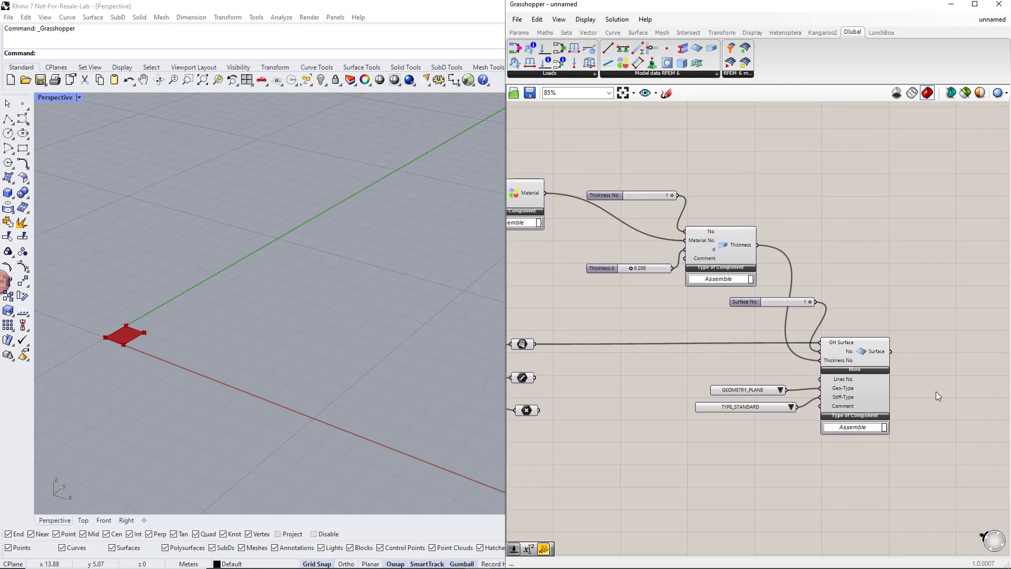
Add the Dlubal RFEM 6 export component after the Surface component
right_click_drag(937, 390, 851, 379)
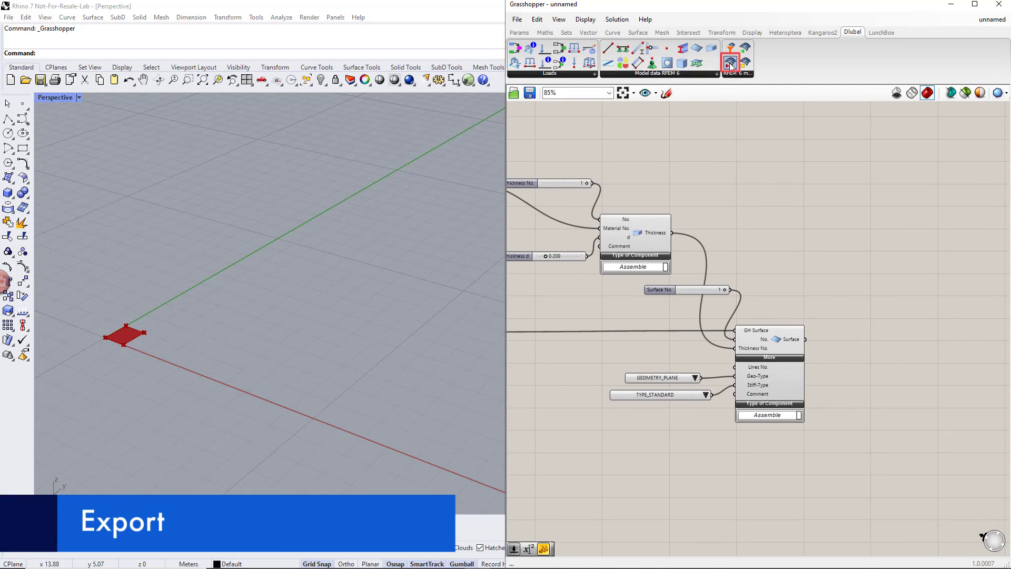
left_click_drag(731, 64, 942, 334)
left_click(930, 353)
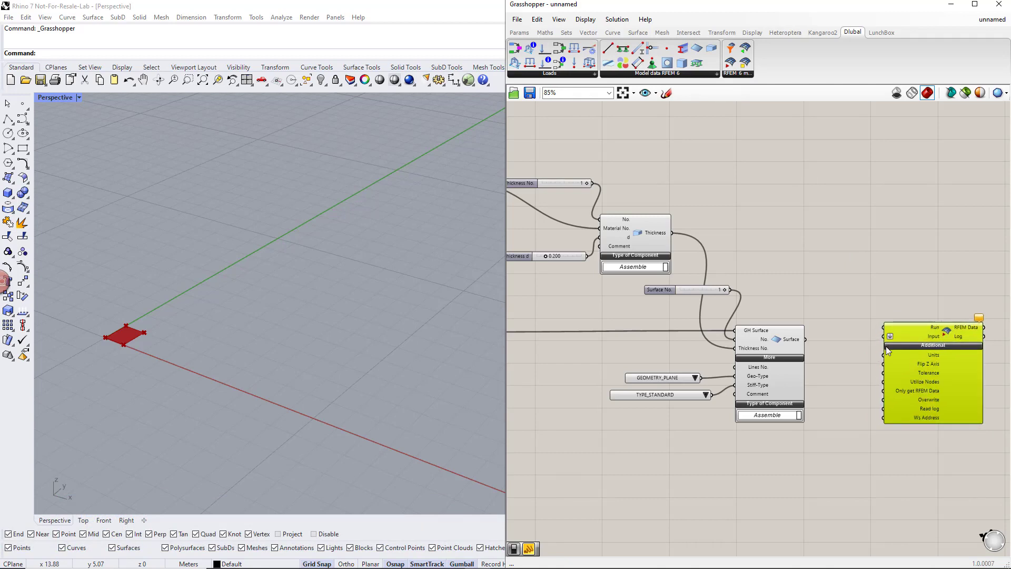
Add a Boolean Toggle before the export component and wire it into its Run input
scroll(867, 356, "down", 2)
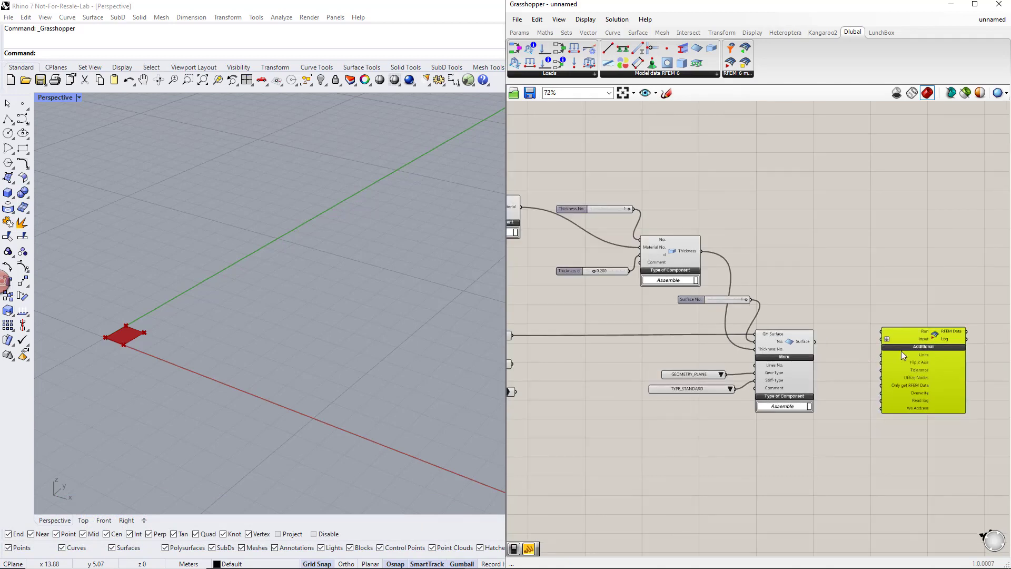
double_click(853, 299)
type("boo")
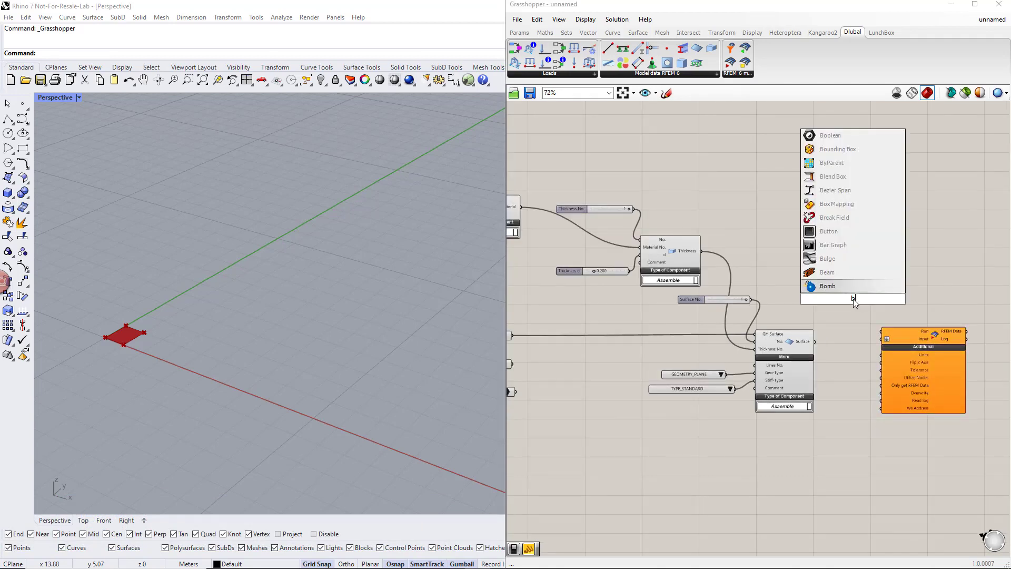
type("l")
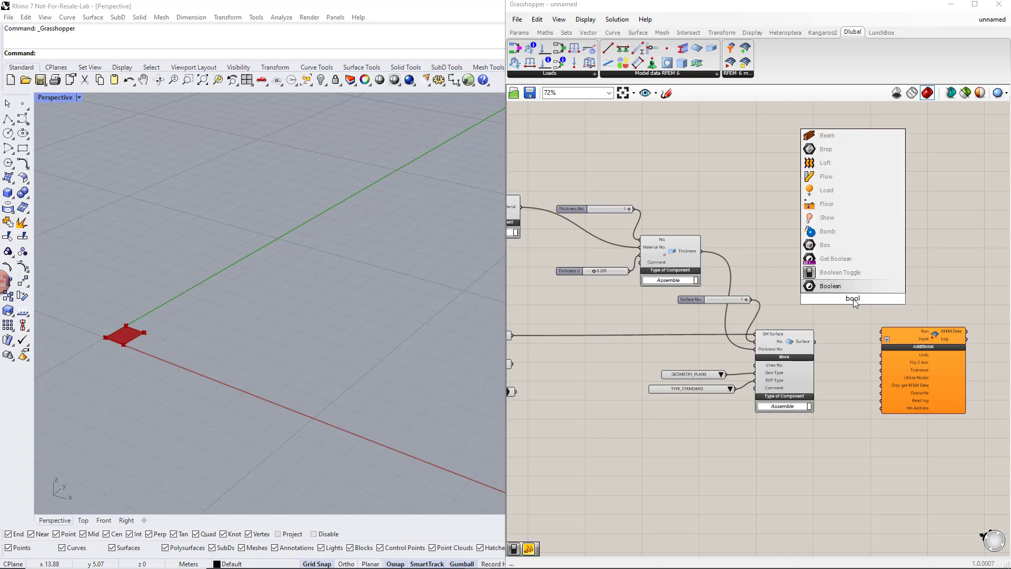
key("Return")
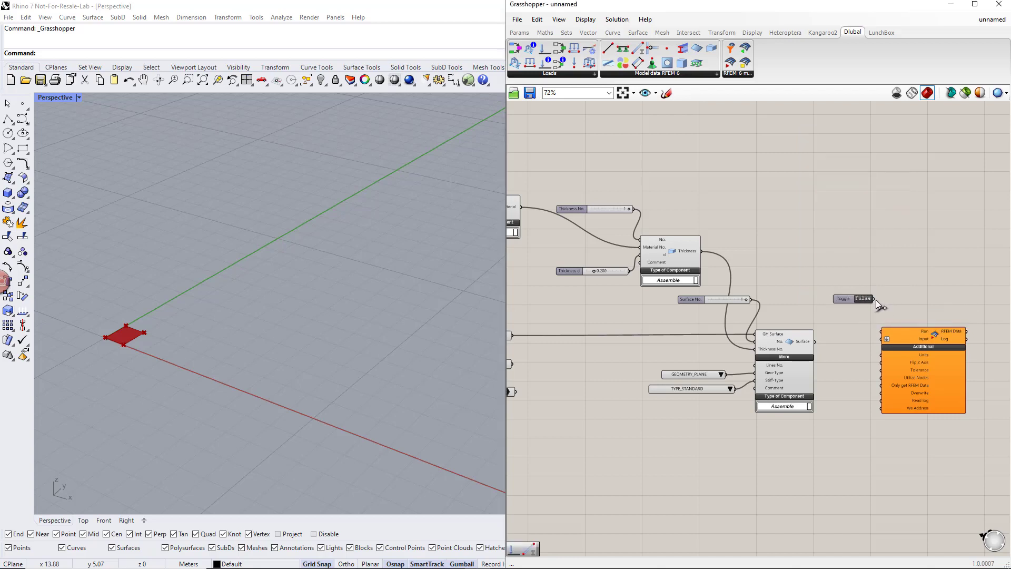
left_click_drag(848, 298, 842, 293)
left_click(844, 308)
left_click(840, 294)
Duplicate the Boolean Toggle below the export component and wire the copy into the Overwrite input
left_click_drag(837, 293, 843, 347, "alt")
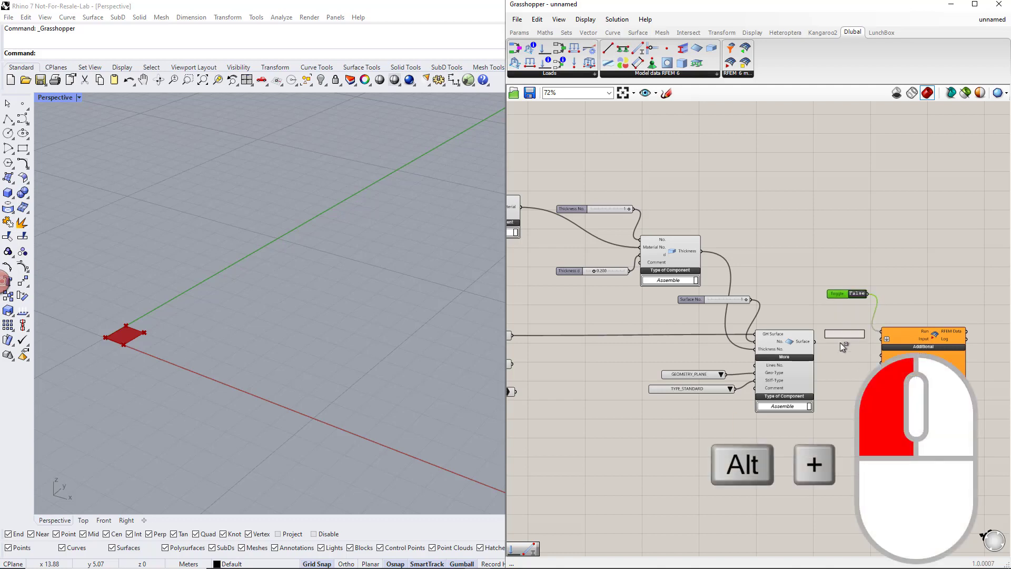
left_click_drag(843, 428, 880, 400, "alt")
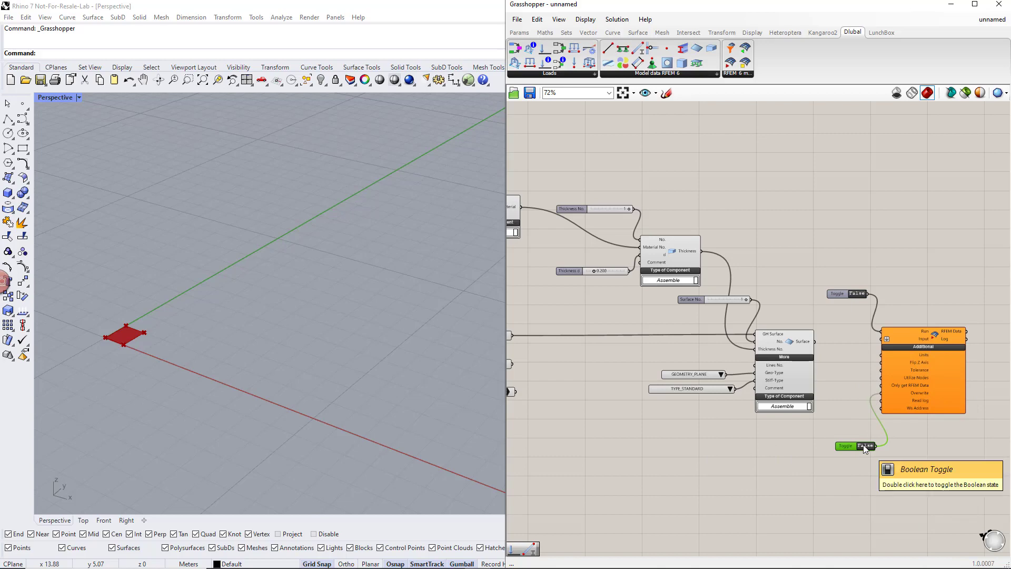
left_click(851, 415)
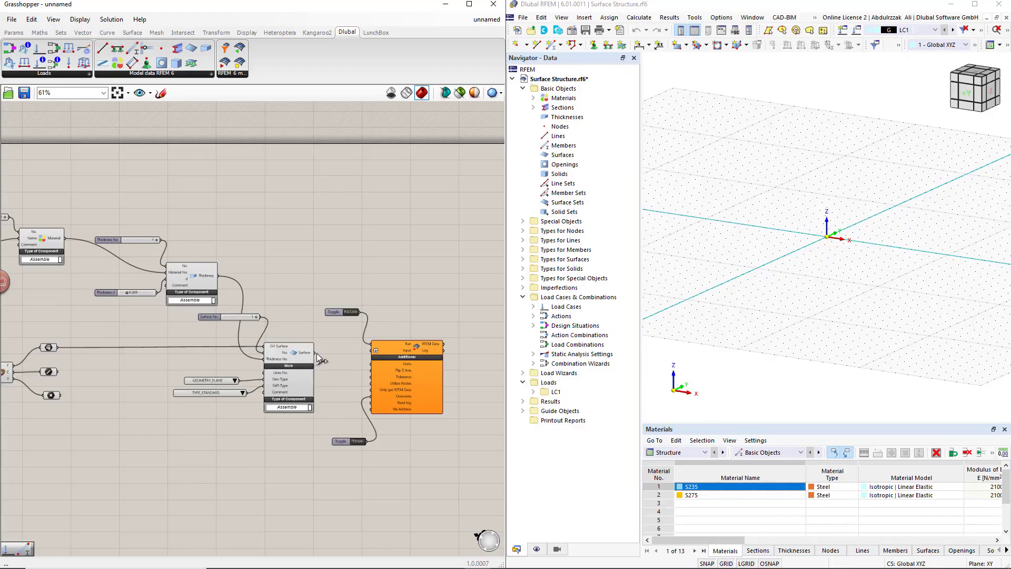
Wire the Surface, Thickness and Material outputs together into the export component's Input
left_click(370, 357)
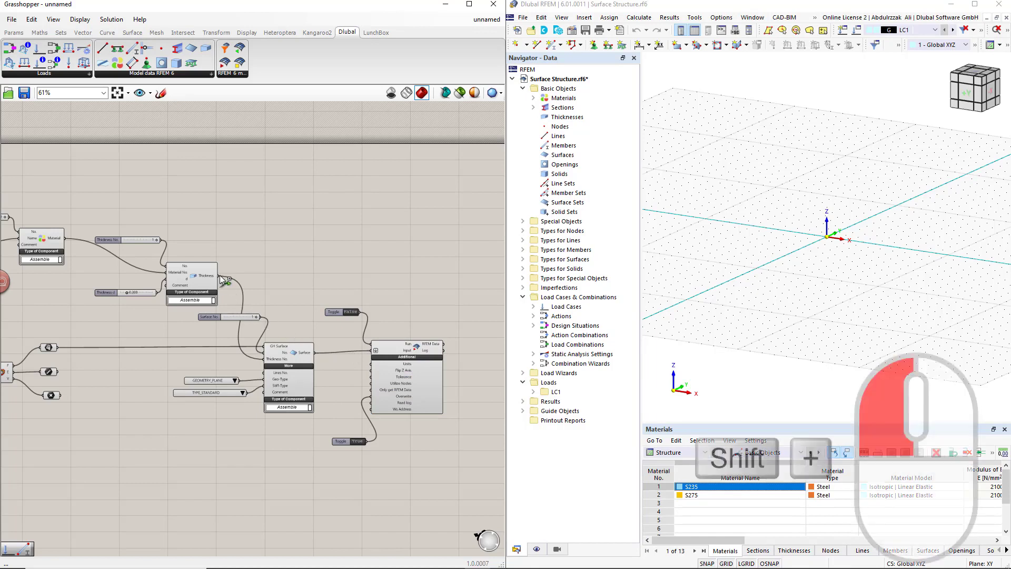
left_click_drag(219, 275, 369, 351, "shift")
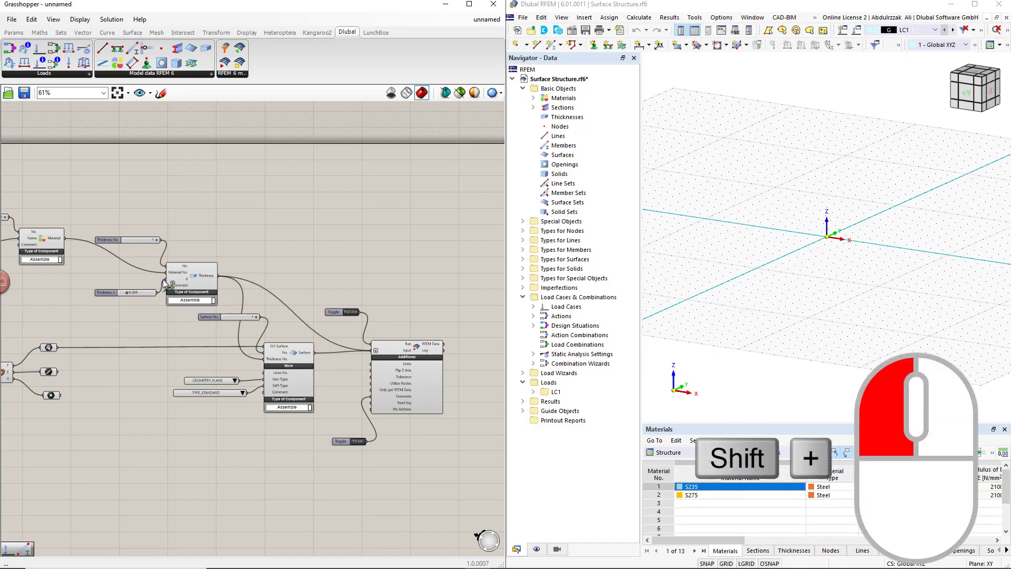
left_click_drag(65, 239, 369, 351, "shift")
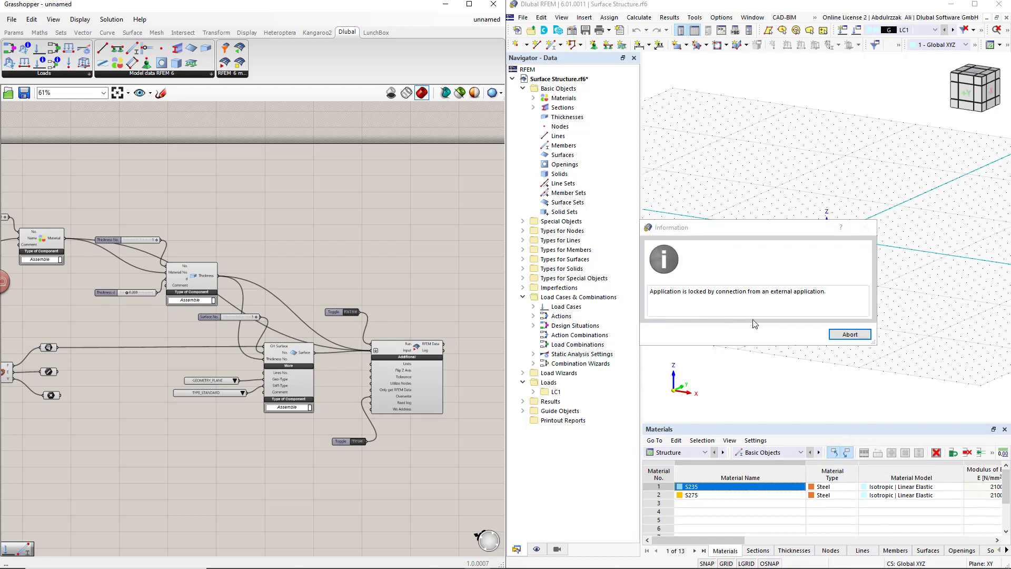
Abort the external application connection in RFEM and inspect the exported surface from another angle
left_click(843, 335)
left_click(843, 336)
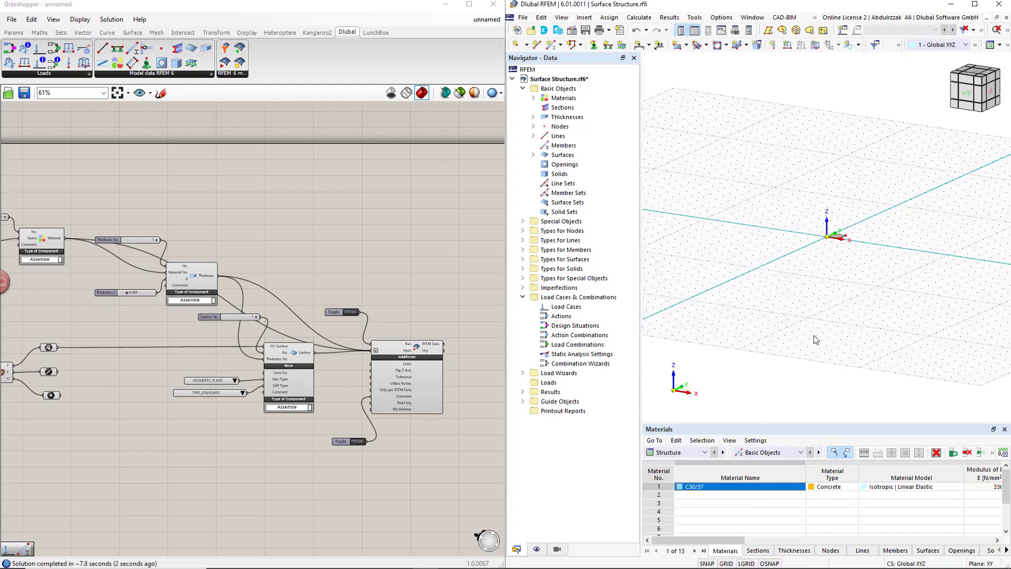
scroll(848, 243, "up", 3)
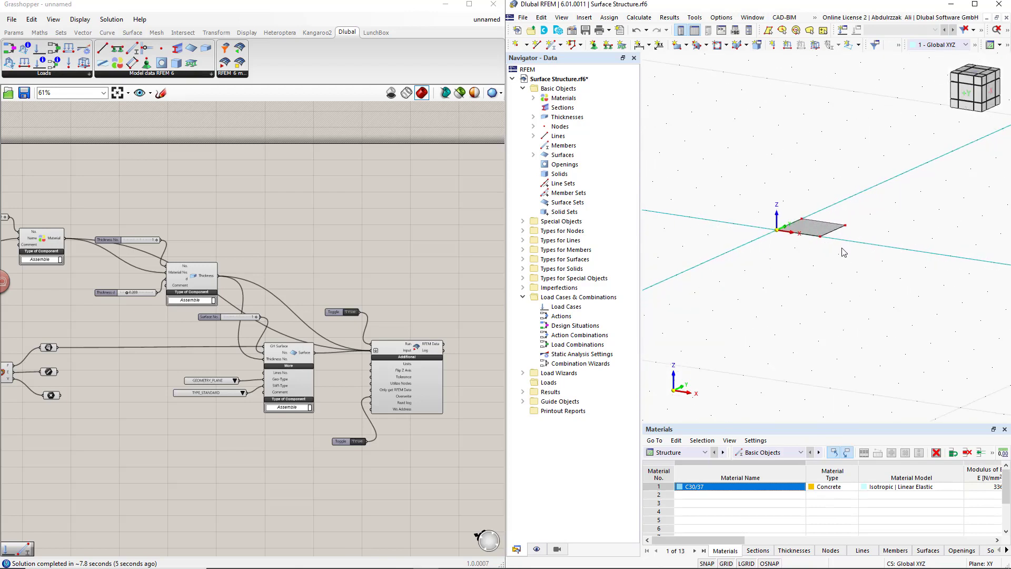
middle_click_drag(845, 250, 739, 280, "ctrl")
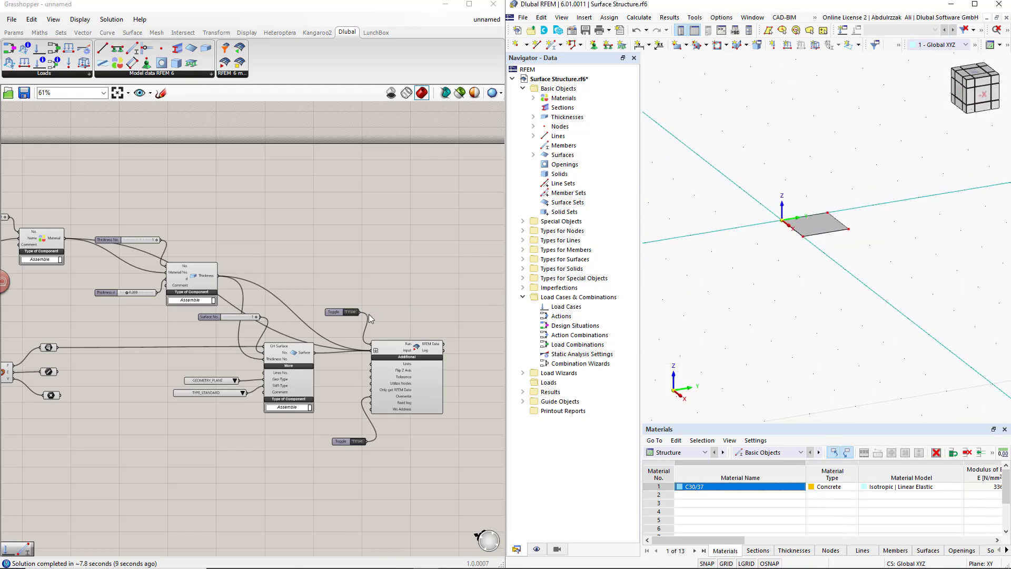
Move the Width slider in Grasshopper up to sit directly beneath the Length slider
scroll(323, 381, "down", 3)
scroll(154, 374, "up", 5)
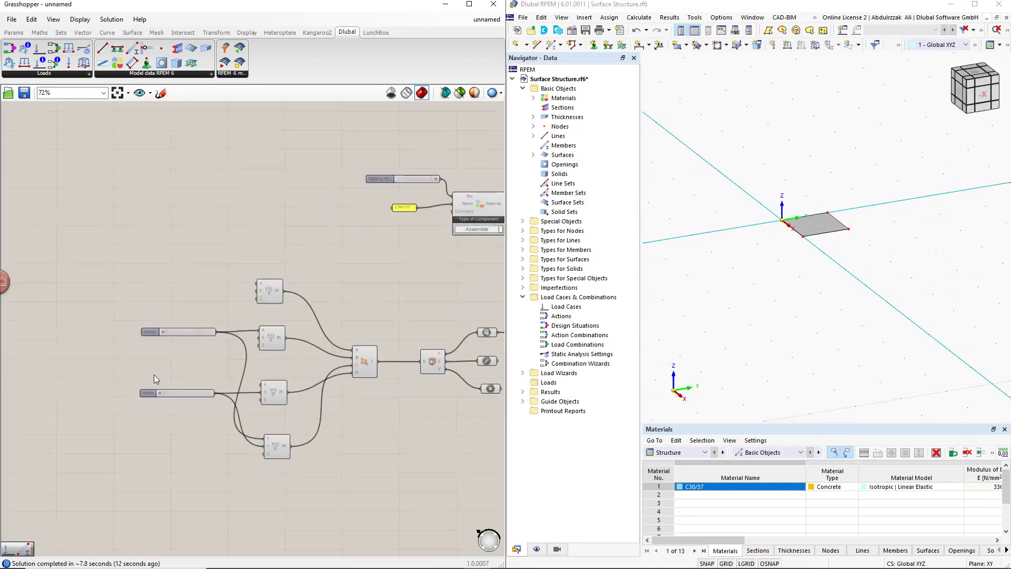
left_click(193, 401)
left_click_drag(191, 400, 185, 343)
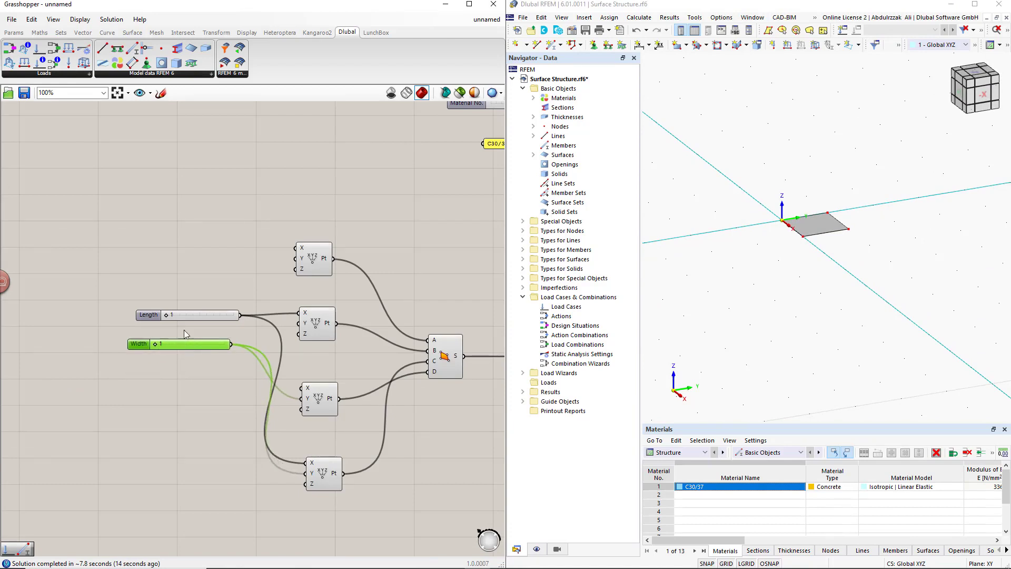
Set the Length slider to 5 and abort the external application connection in RFEM
double_click(169, 315)
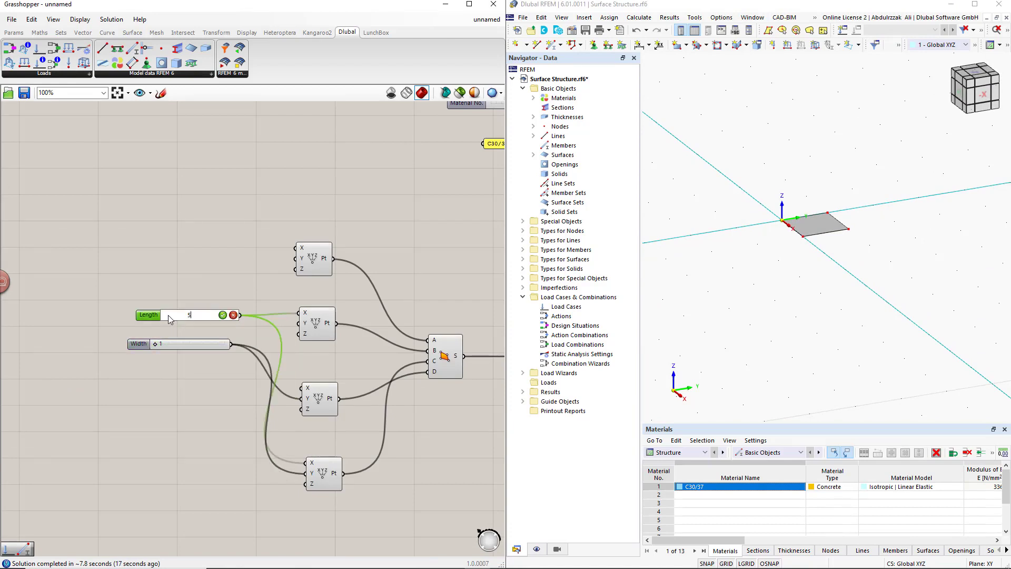
type("5")
key("Return")
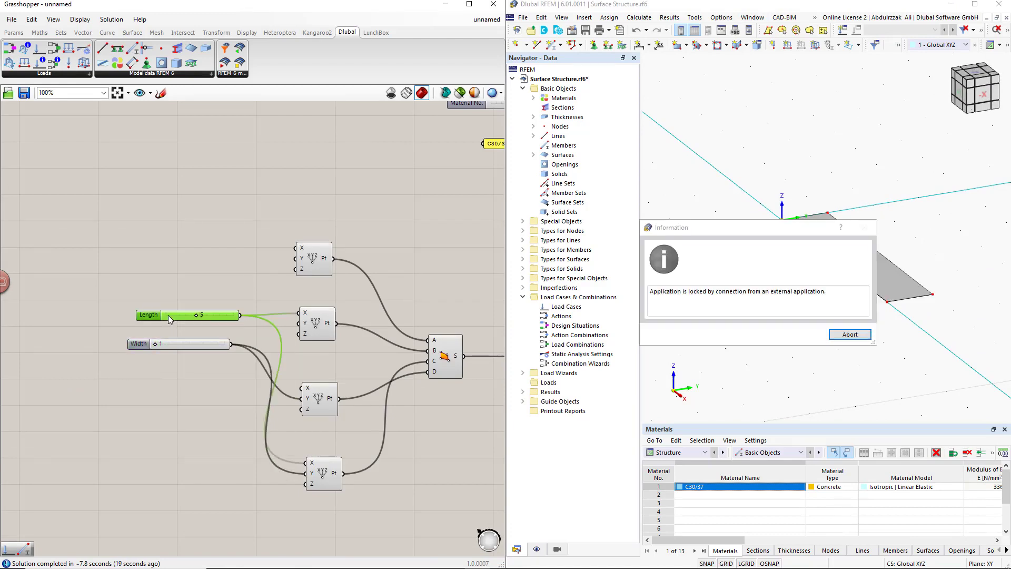
left_click(847, 339)
left_click(801, 337)
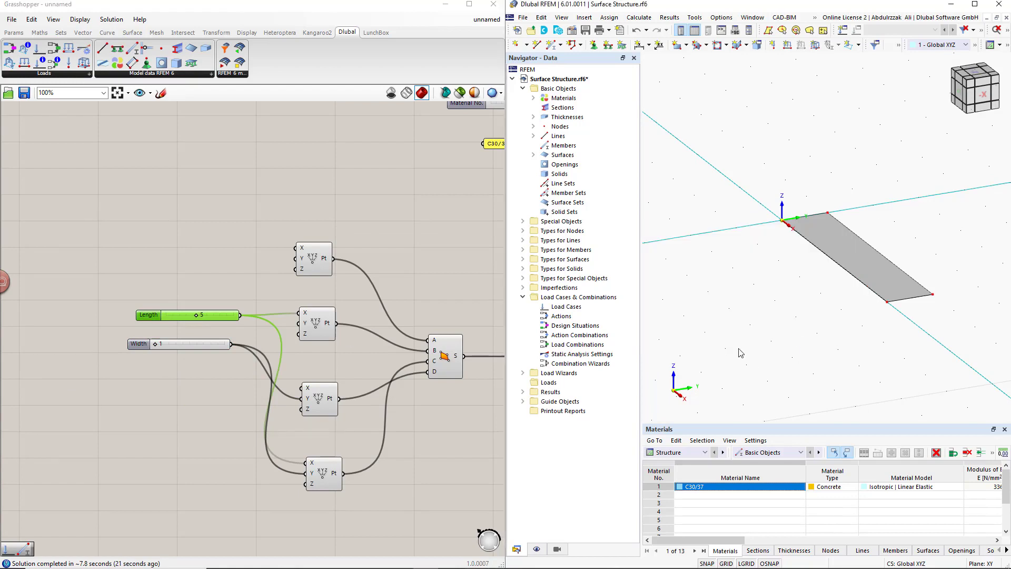
Set the Width slider to 5, abort the external connection in RFEM and inspect the updated surface
double_click(161, 344)
key("Return")
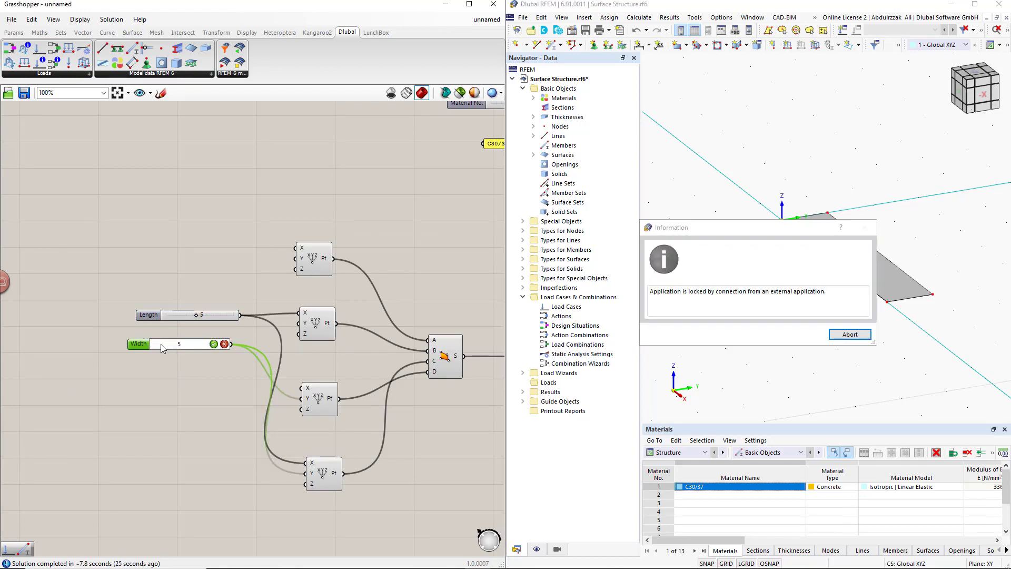
left_click(850, 335)
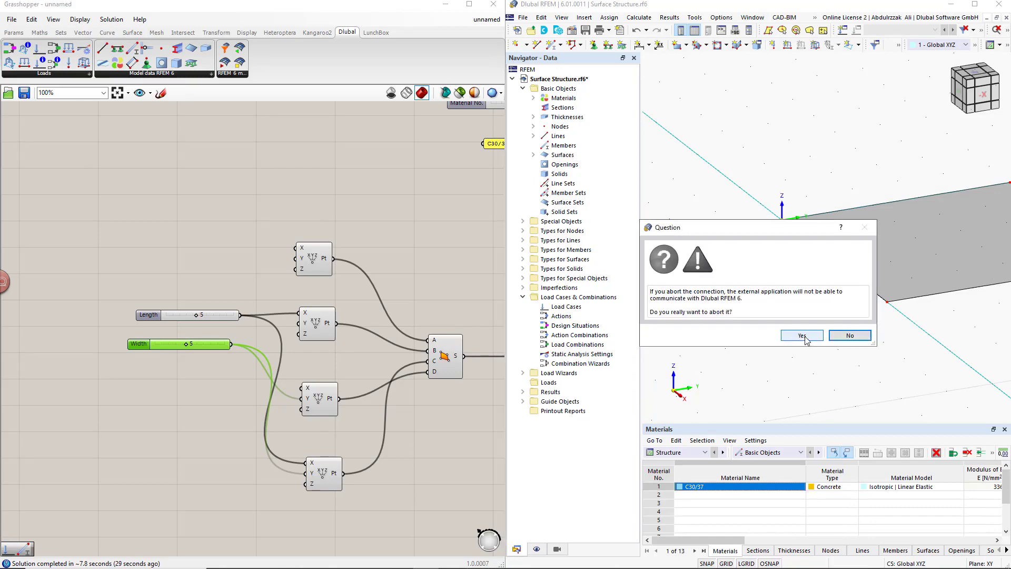
left_click(801, 337)
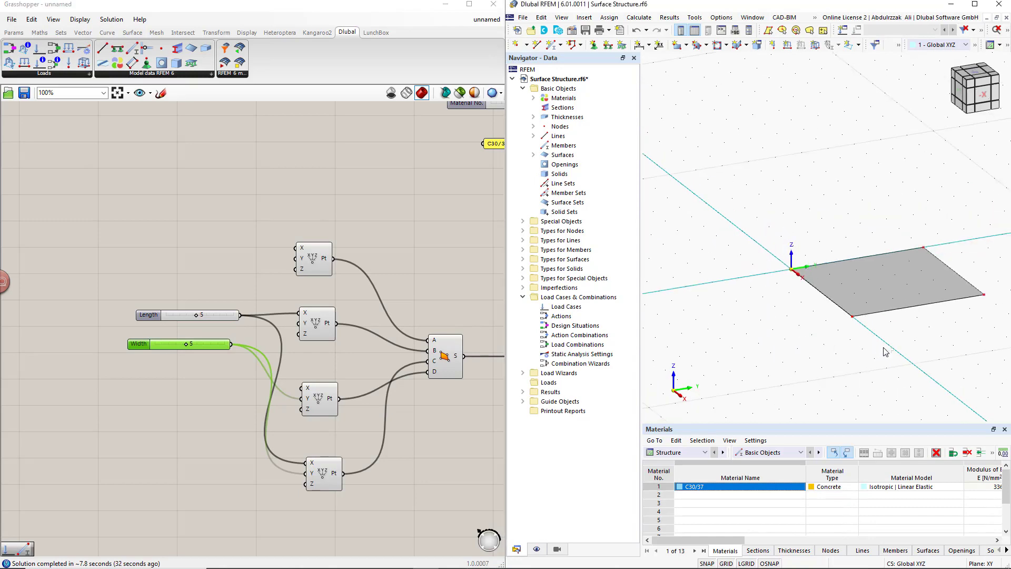
middle_click_drag(883, 354, 750, 345, "ctrl")
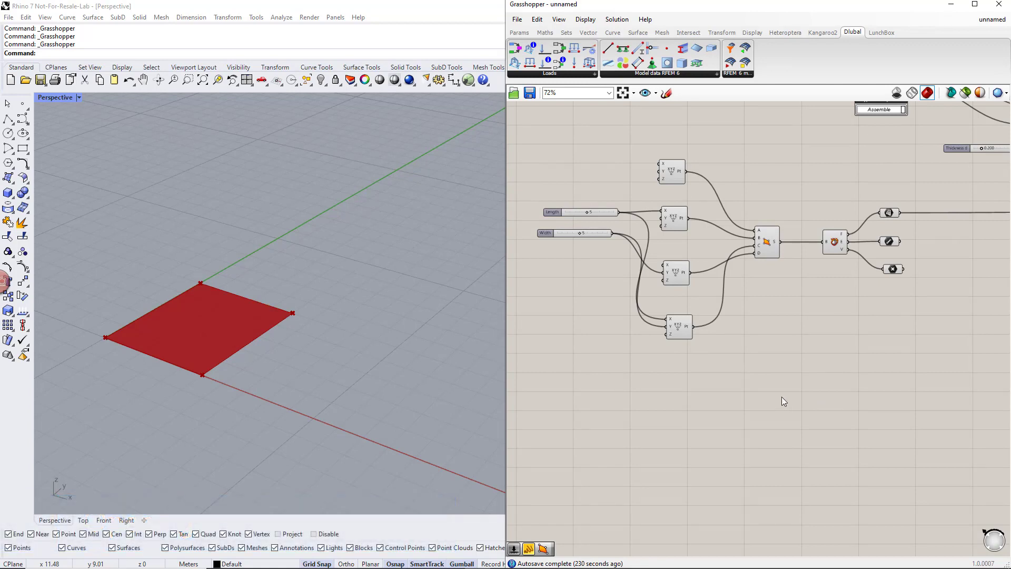
Duplicate the four Construct Point components below the originals and stack the copies closely in a column
left_click_drag(726, 376, 705, 322)
scroll(703, 322, "up", 2)
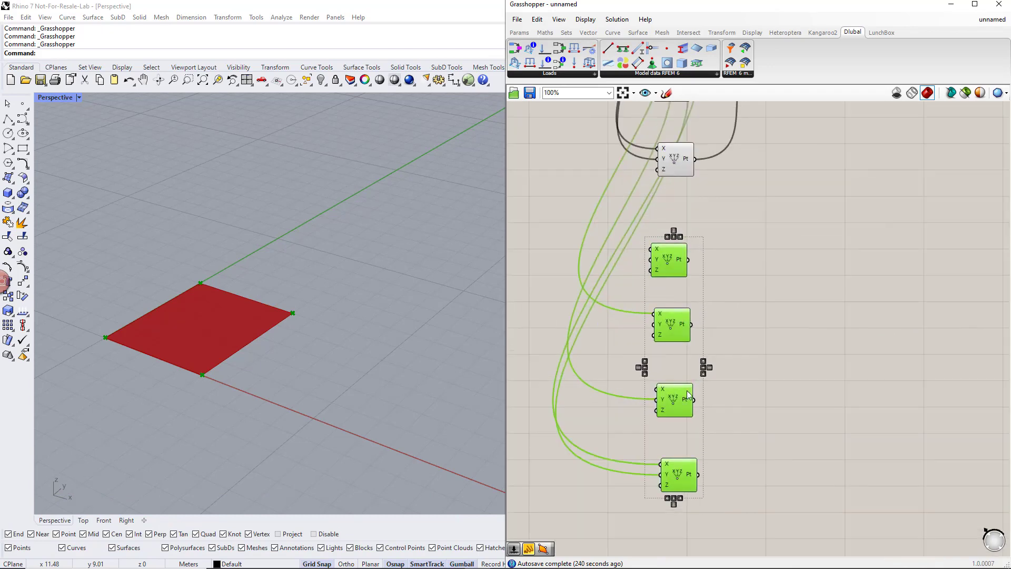
left_click_drag(682, 400, 709, 463)
left_click(702, 402)
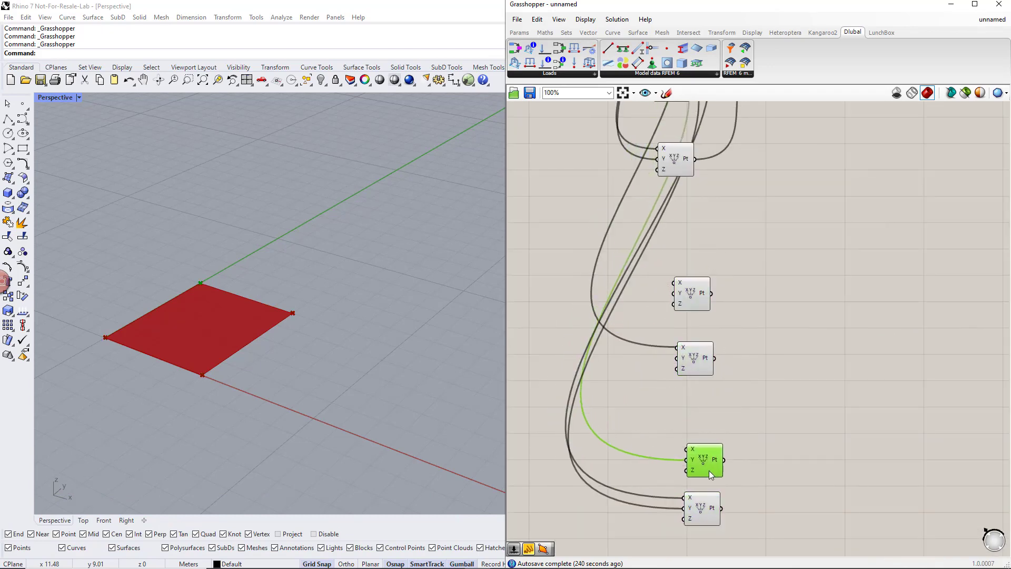
left_click_drag(701, 371, 704, 436)
left_click_drag(691, 296, 706, 368)
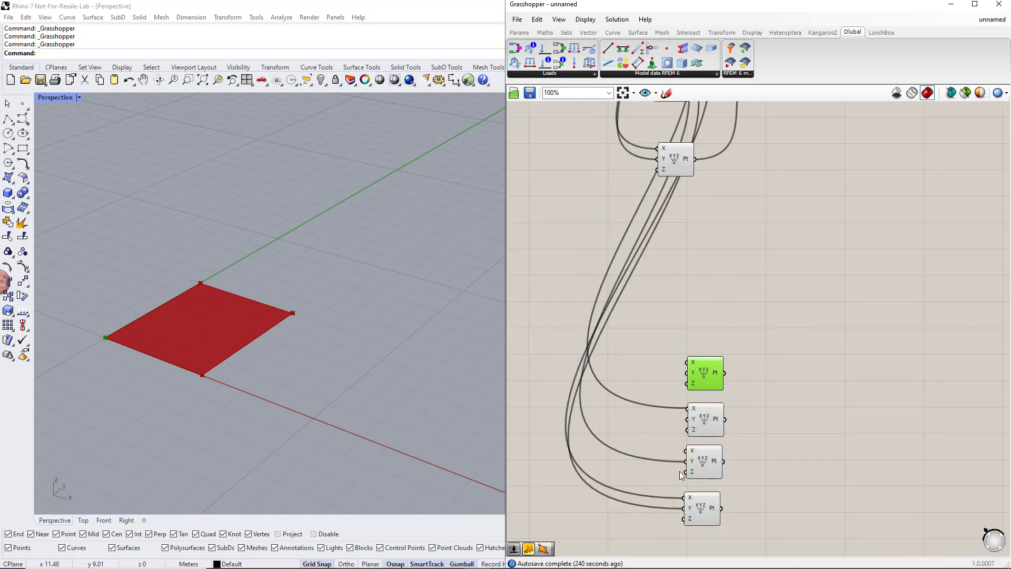
Disconnect the Length and Width sliders from the X and Y inputs of all four copied Construct Point components
right_click(694, 366)
mouse_move(780, 398)
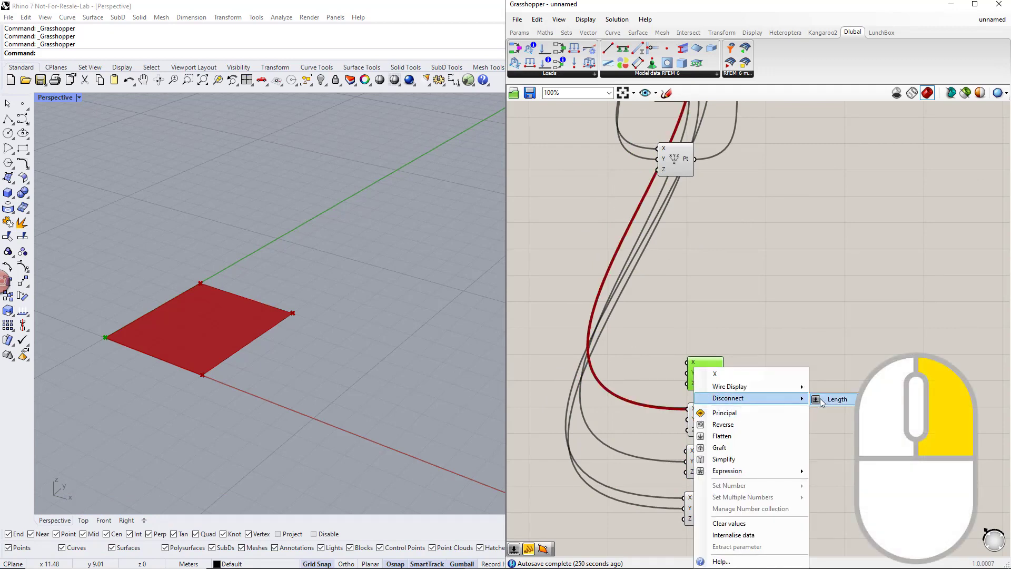
left_click(835, 399)
right_click(690, 373)
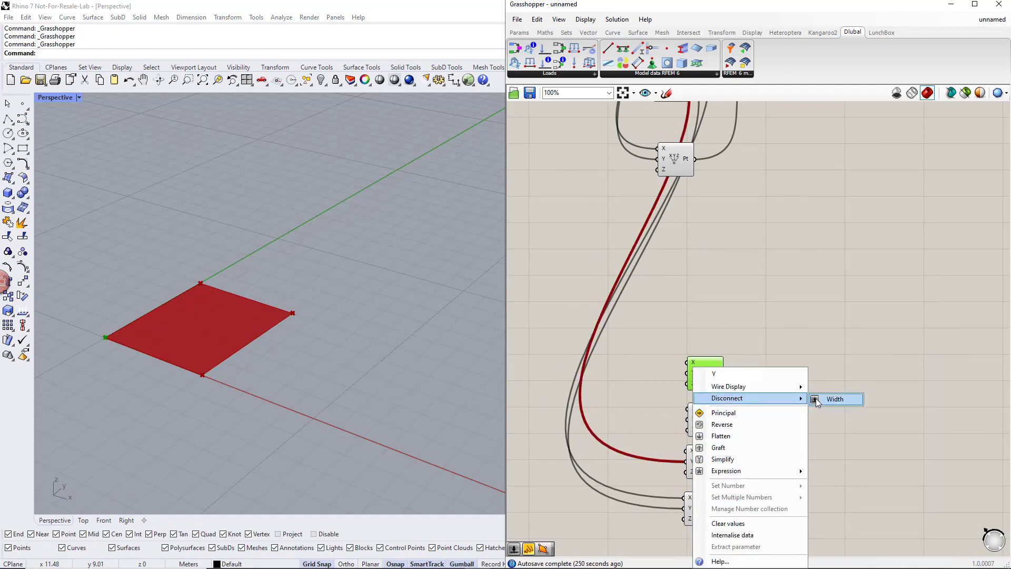
left_click(817, 403)
right_click(689, 498)
mouse_move(749, 403)
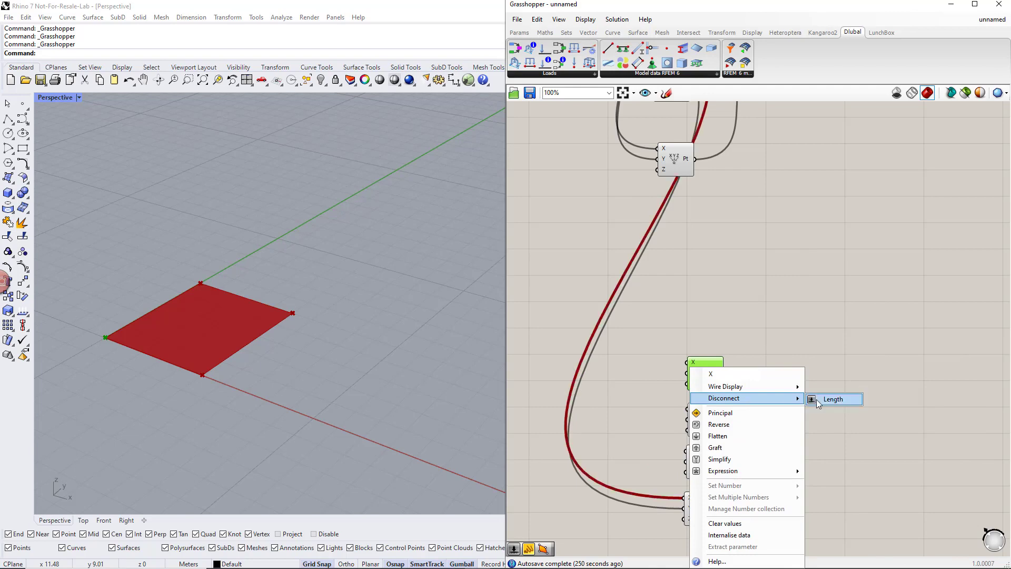
left_click(827, 398)
right_click(691, 369)
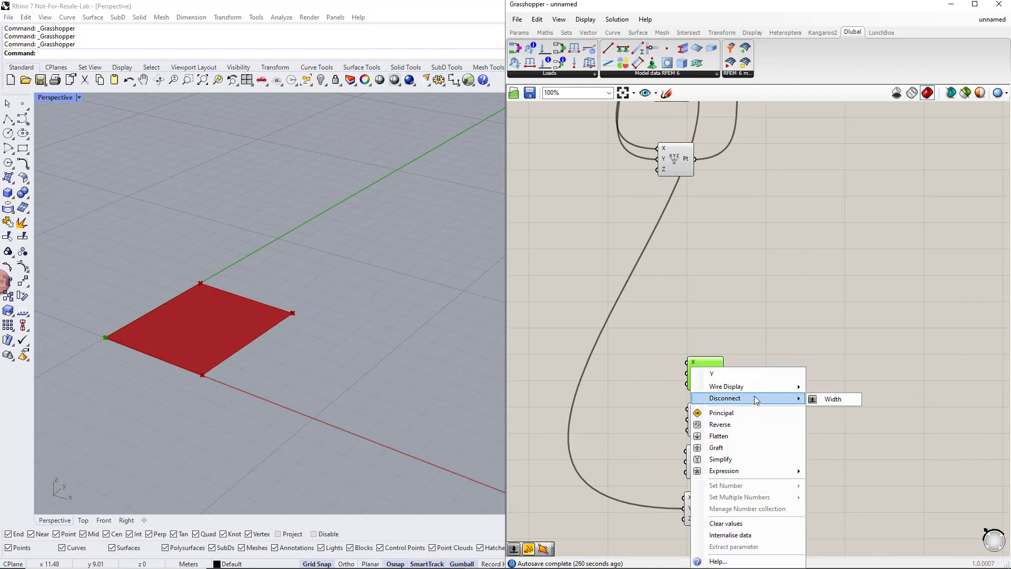
left_click(823, 401)
right_click_drag(793, 504, 828, 406)
left_click(679, 363)
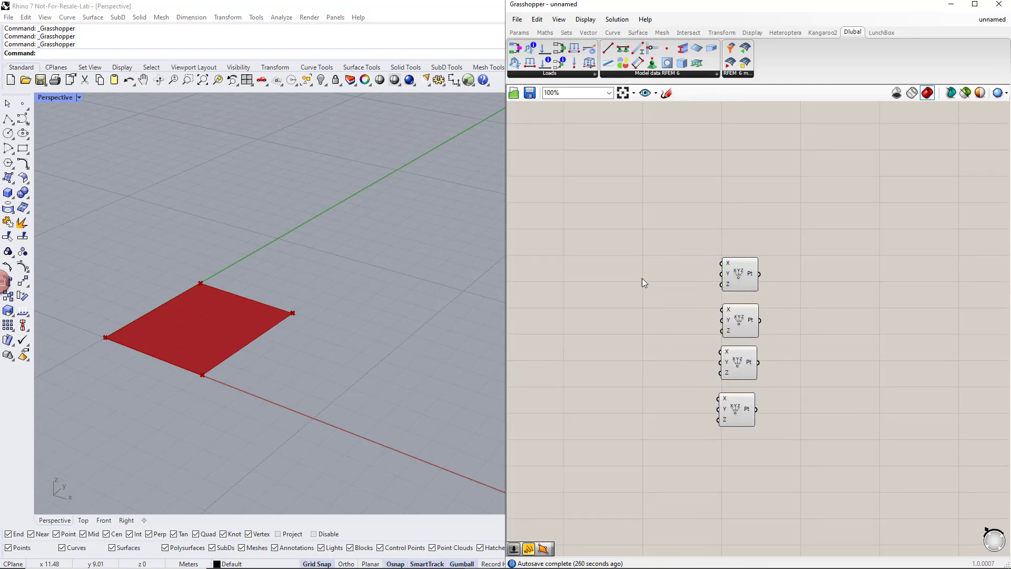
Add a number slider defined as 1<8 and wire it to the X and Y inputs of the first copied Construct Point
double_click(626, 271)
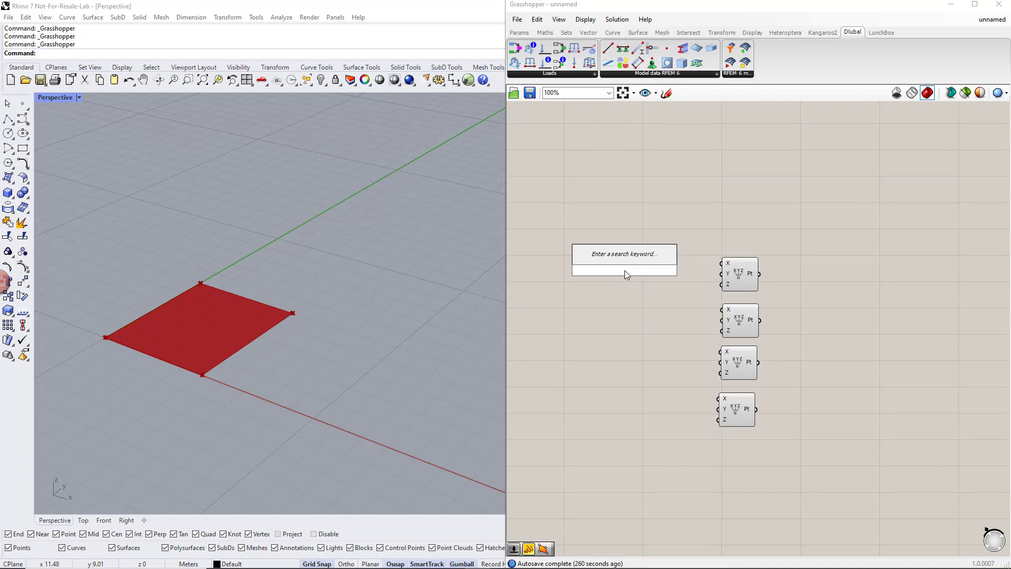
type("1<8")
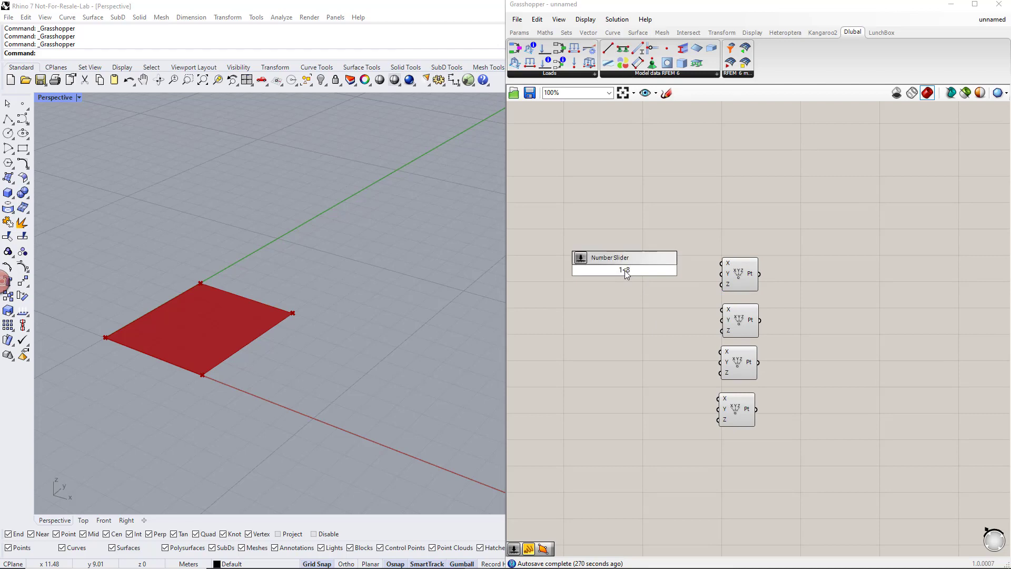
key("Return")
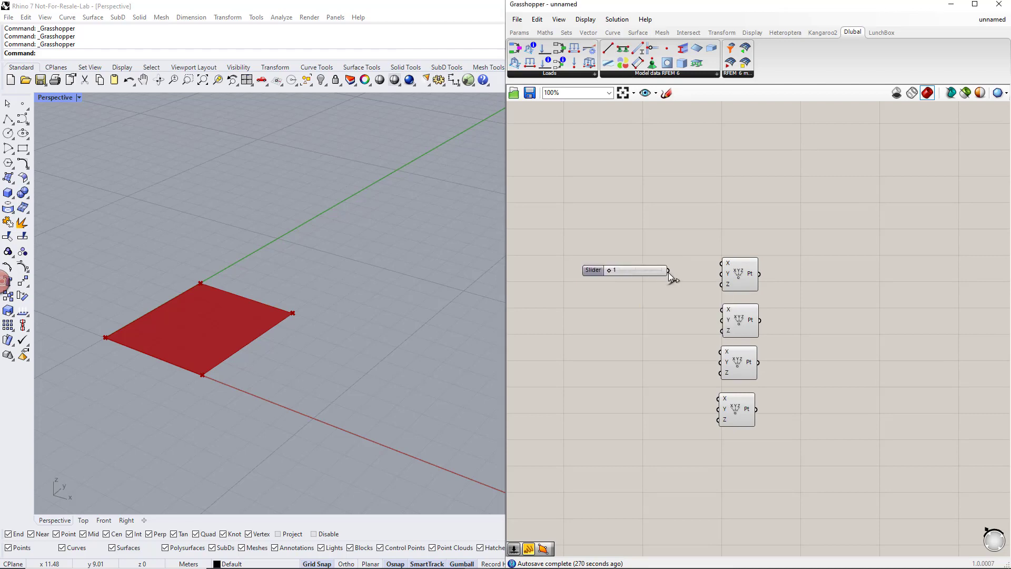
left_click_drag(686, 270, 722, 274)
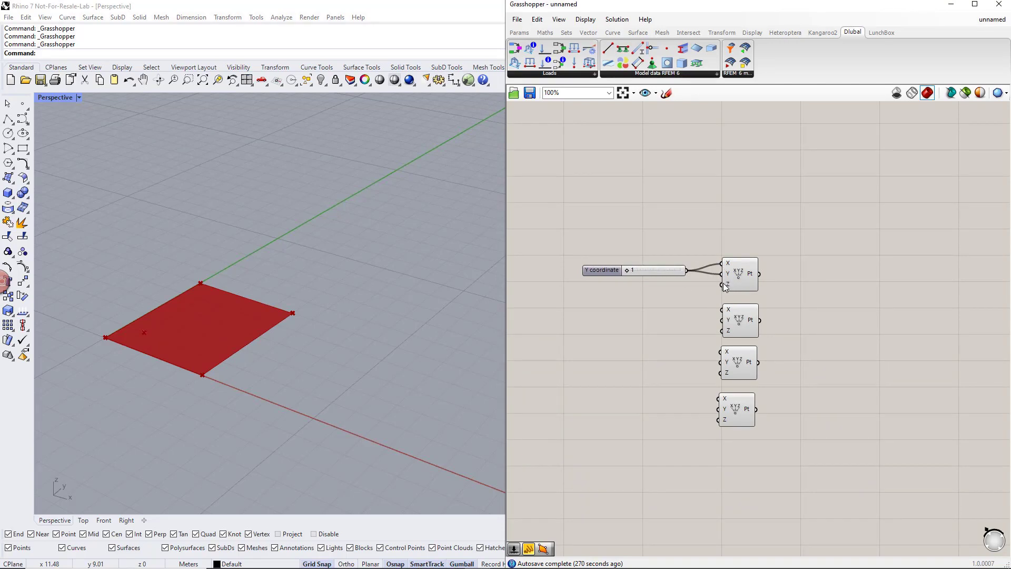
Add a 2<9 number slider for the second copied point's X input and wire the first slider to its Y input
left_click(740, 323)
left_click(605, 352)
double_click(605, 359)
type("2<9")
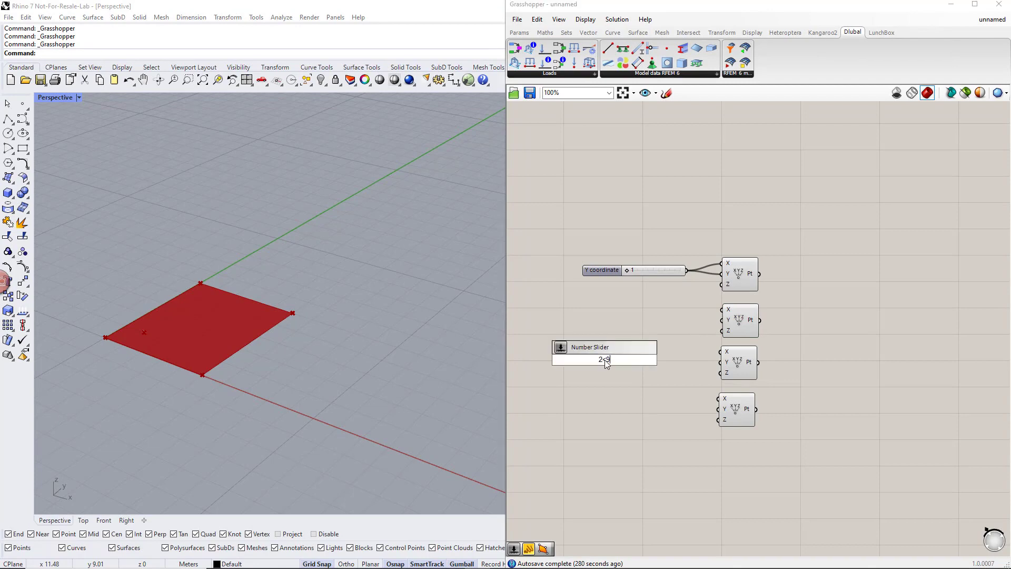
key("Return")
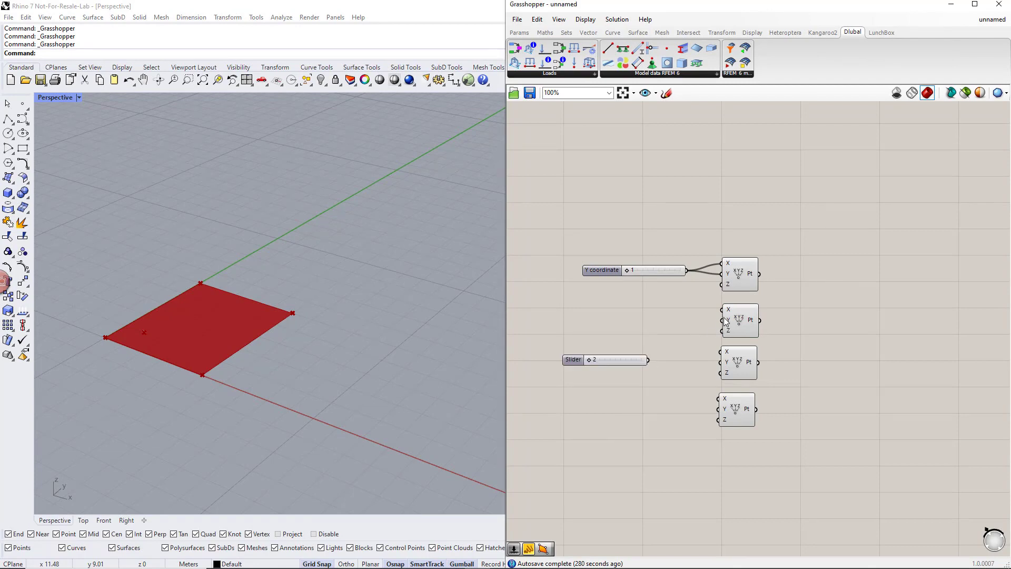
left_click_drag(722, 310, 687, 270)
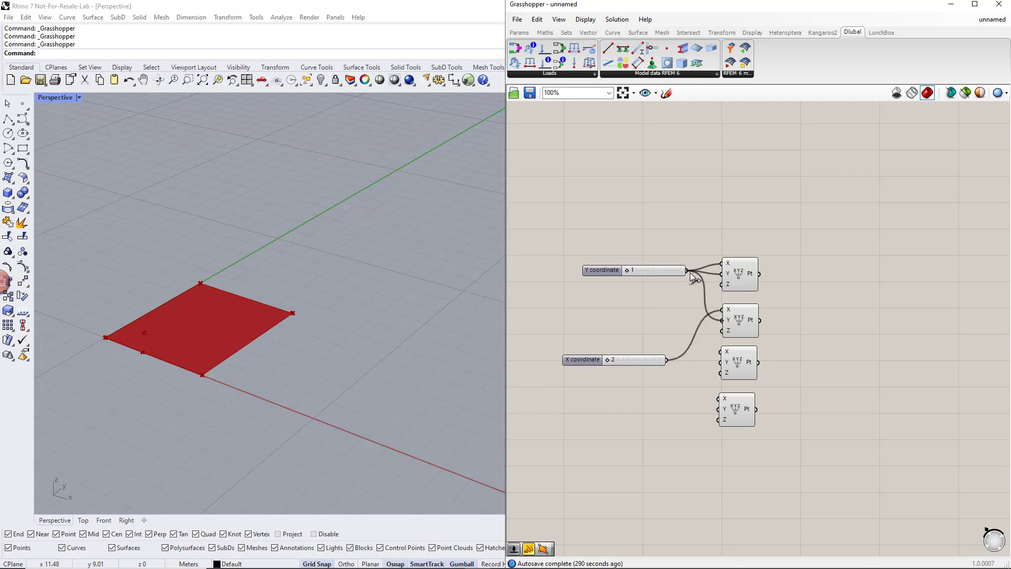
Wire the third copied point's X to the first slider and Y to the second, and both fourth-point inputs to the second slider
left_click(730, 371)
left_click_drag(722, 351, 687, 270)
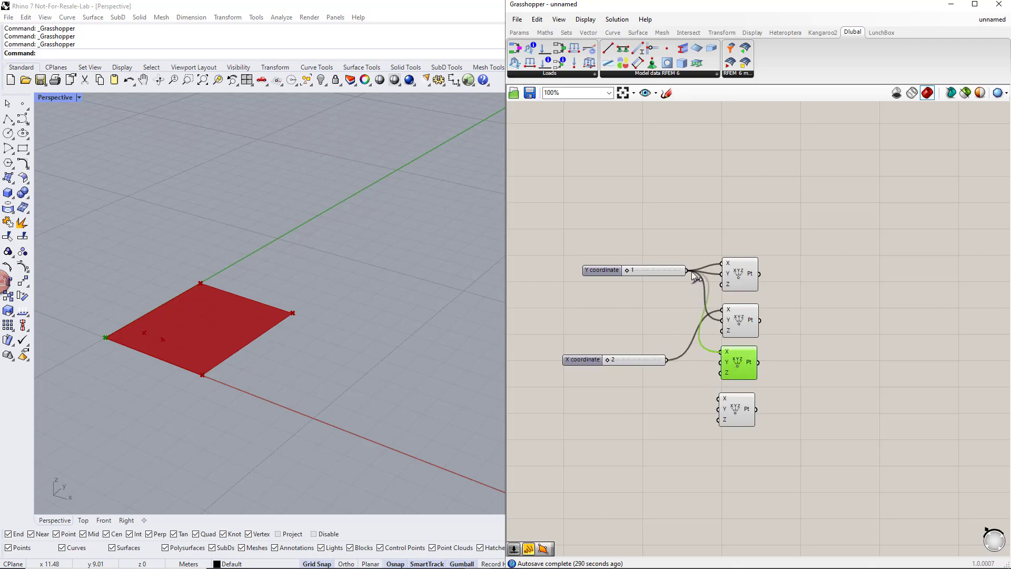
left_click_drag(722, 362, 667, 360)
left_click(738, 419)
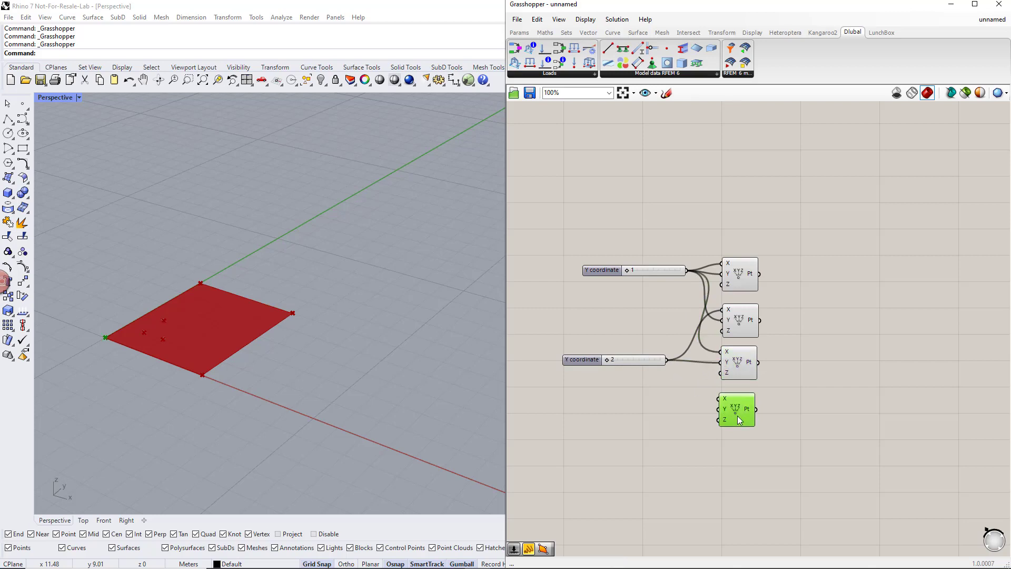
left_click_drag(719, 398, 667, 361)
scroll(677, 405, "down", 1)
left_click_drag(775, 437, 796, 289)
left_click(725, 254)
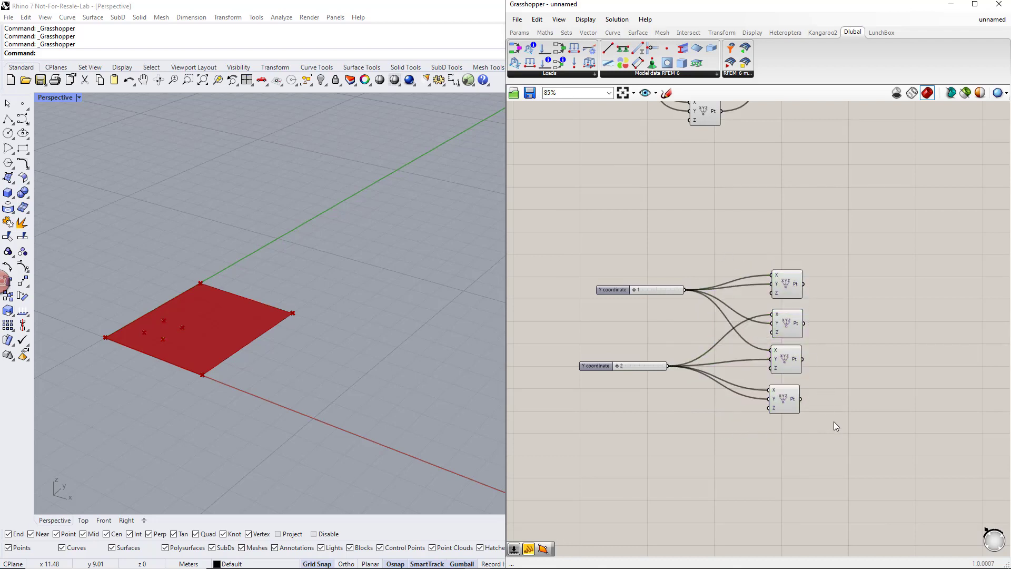
Move the two coordinate sliders and four copied Construct Point components together up beneath the original point group
scroll(833, 423, "down", 1)
right_click_drag(764, 239, 768, 300)
scroll(769, 311, "down", 1)
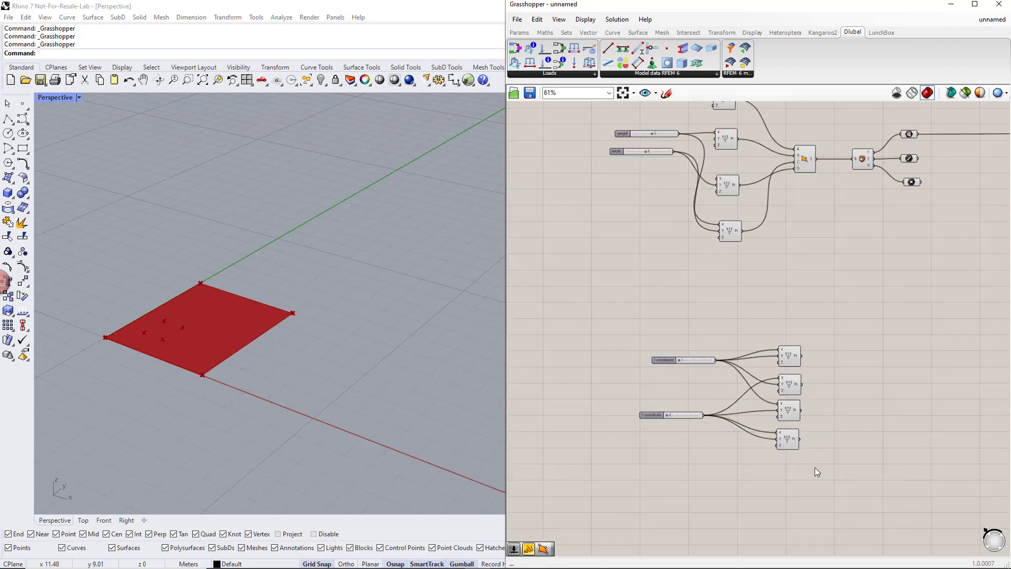
left_click_drag(817, 472, 635, 337)
left_click_drag(786, 362, 767, 302)
right_click_drag(786, 274, 802, 343)
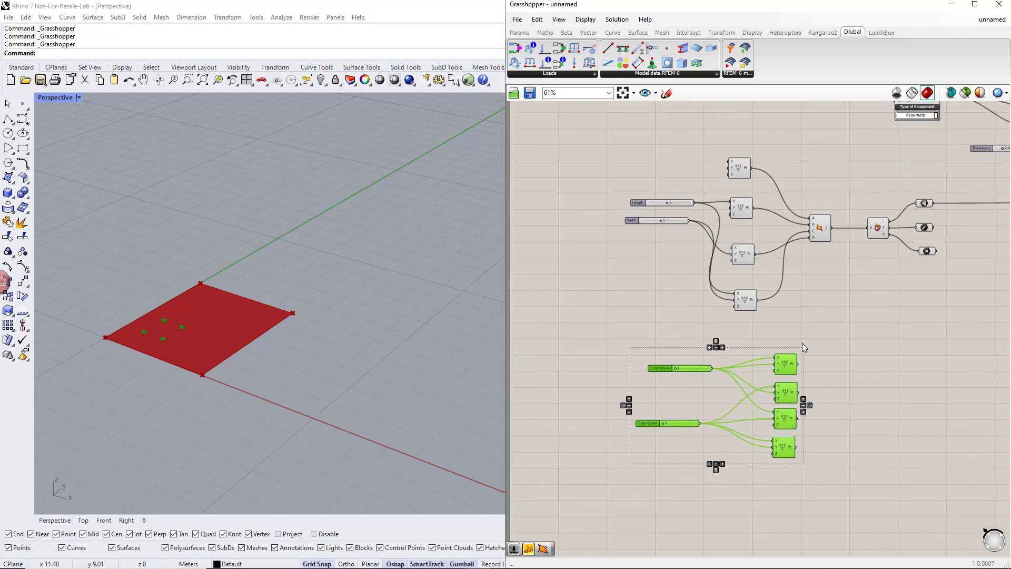
left_click(802, 343)
Try Length and Width at 10 with the lower coordinate slider at 6, and highlight the four inner points
scroll(668, 219, "up", 2)
left_click_drag(667, 198, 708, 212)
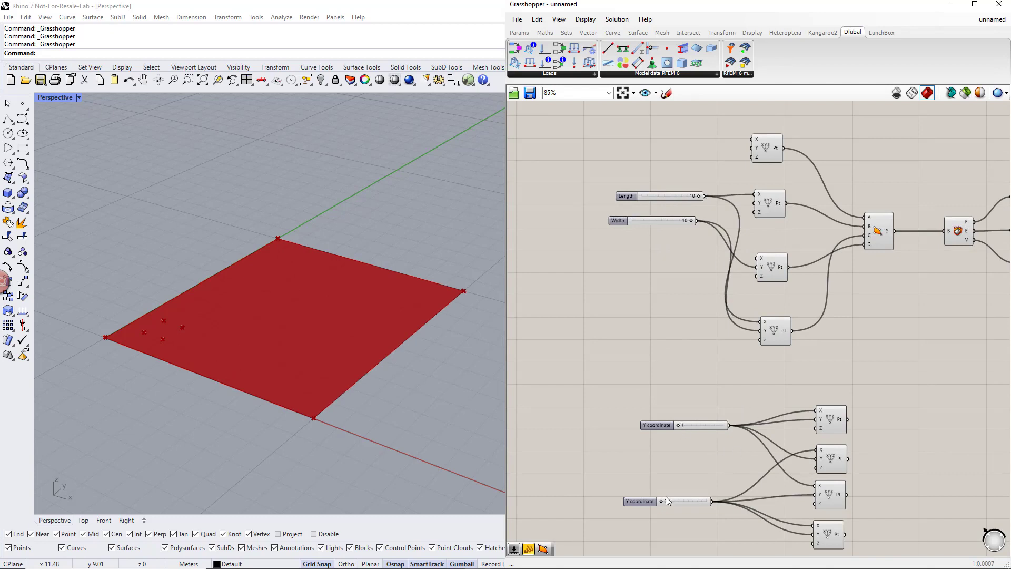
left_click_drag(675, 503, 690, 499)
left_click_drag(867, 555, 805, 401)
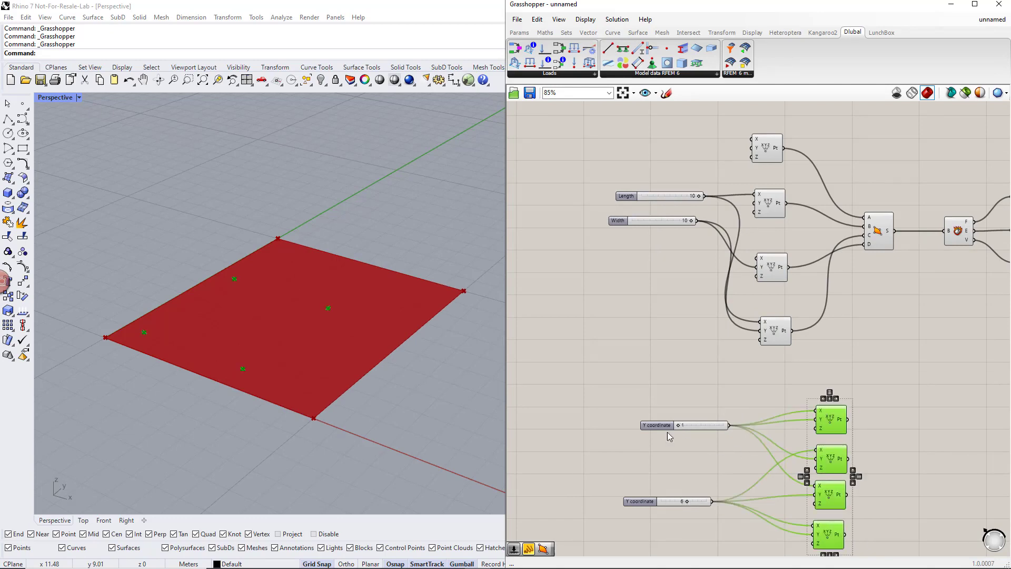
Set the lower coordinate slider to 4 and the upper coordinate slider to 2
mouse_move(687, 502)
left_mouse_down()
mouse_move(708, 503)
mouse_move(688, 505)
left_mouse_up()
left_click(685, 425)
scroll(686, 452, "up", 2)
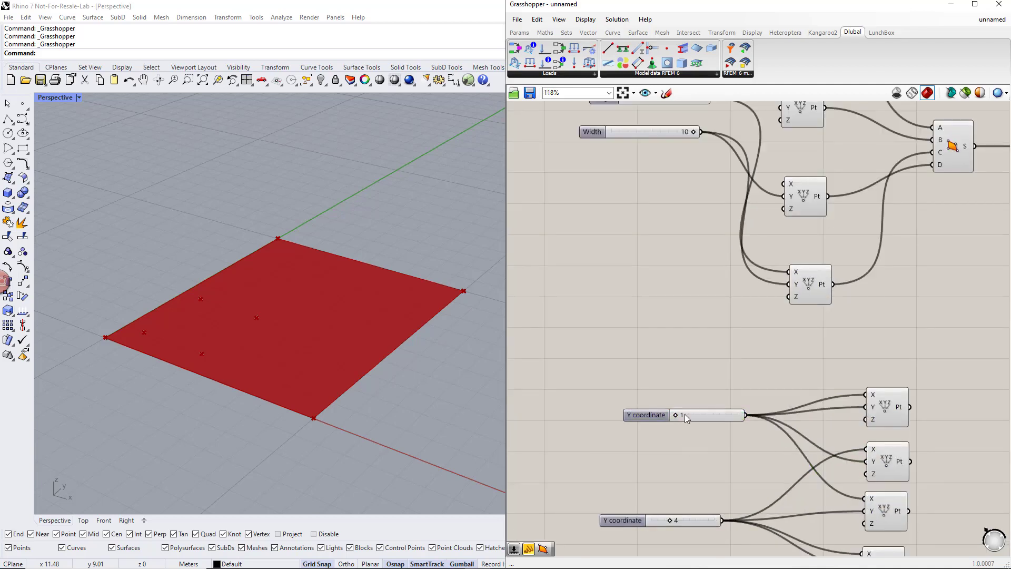
double_click(684, 416)
type("2")
key("Return")
scroll(685, 397, "down", 2)
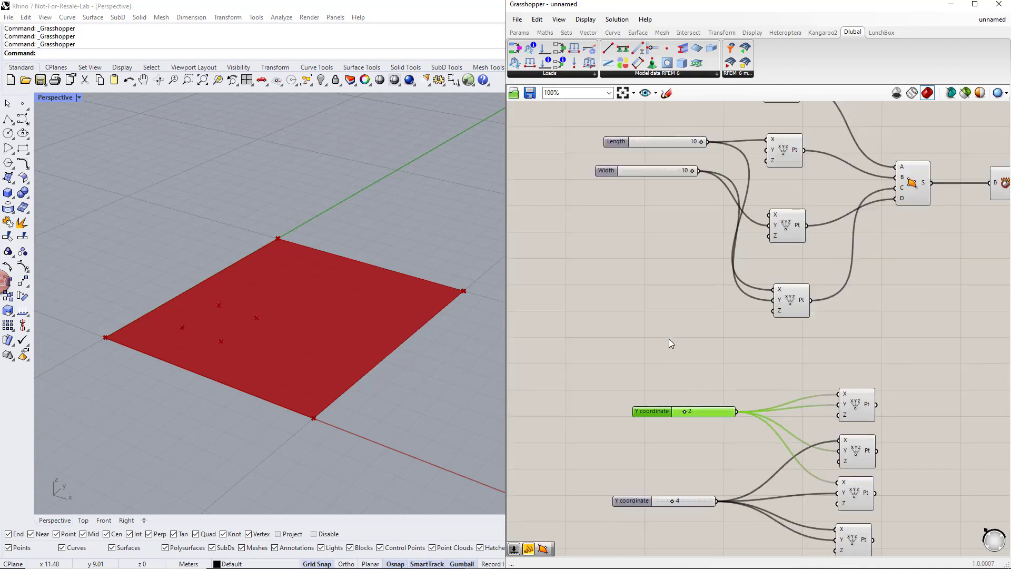
Set both the Length and Width sliders of the main surface to 6
right_click_drag(685, 397, 690, 361)
double_click(721, 202)
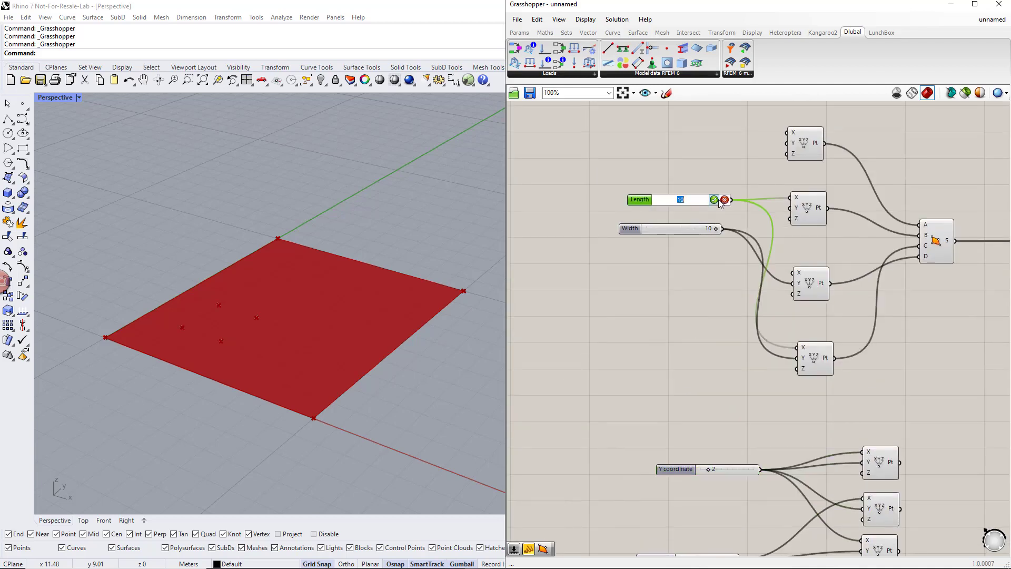
type("6")
key("Return")
double_click(715, 230)
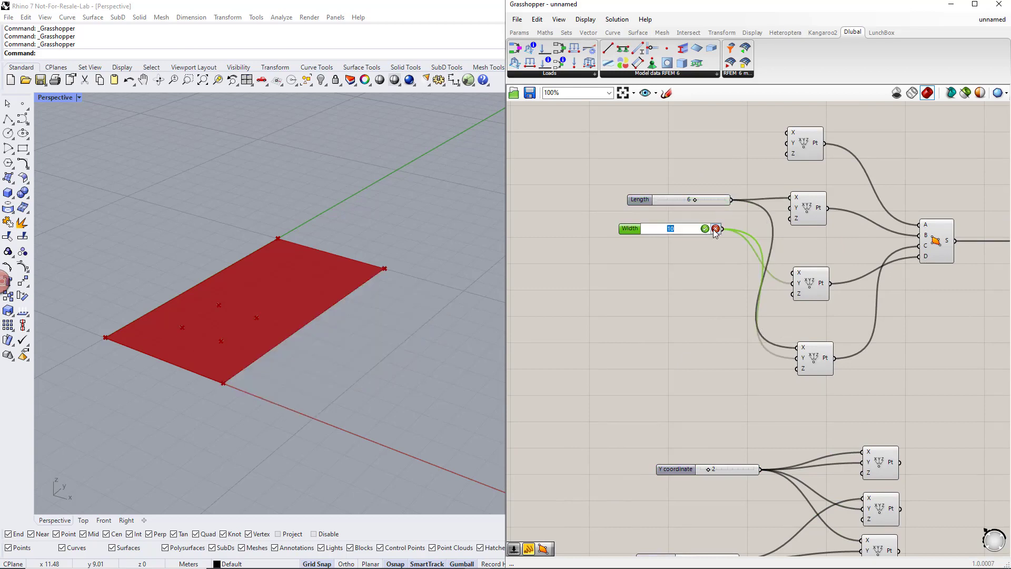
type("6")
key("Return")
Duplicate the four-point surface component and place the copy beside the four copied Construct Point components
scroll(681, 271, "down", 2)
right_click_drag(906, 476, 816, 400)
left_click_drag(789, 456, 689, 315)
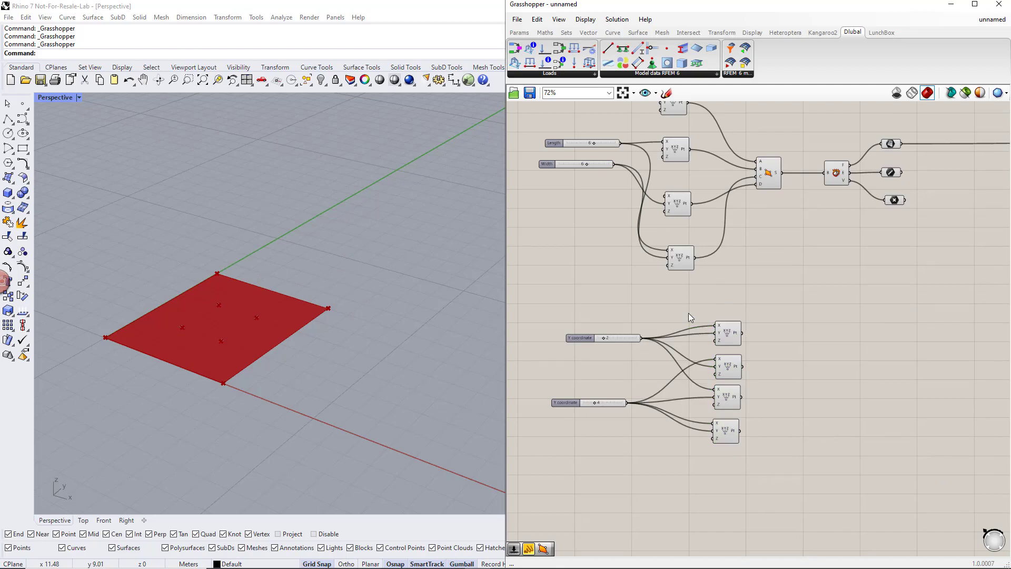
left_click(768, 190, "alt")
left_click_drag(768, 191, 823, 367, "alt")
Rewire inputs A to D of the duplicated surface component to the four copied Construct Point outputs for the inner surface
left_click(731, 339)
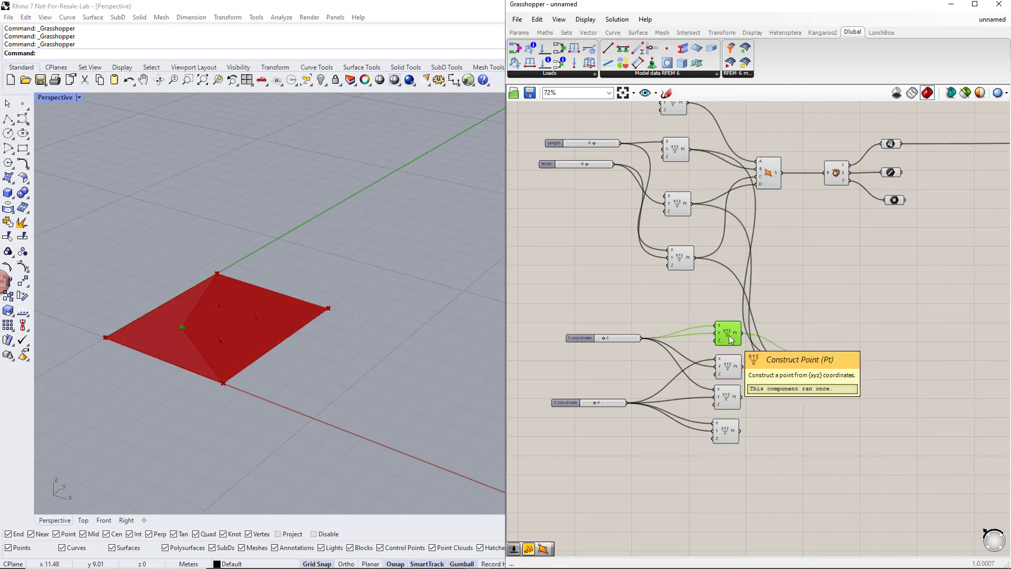
left_click(730, 370)
left_click_drag(743, 366, 810, 363)
left_click(731, 402)
left_click(729, 439)
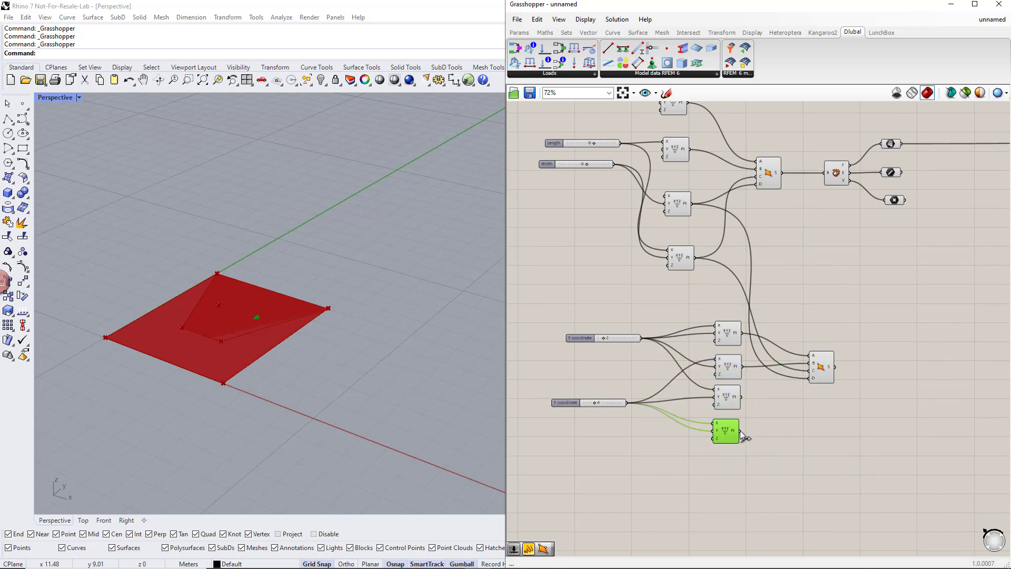
left_click_drag(740, 431, 818, 336)
left_click(817, 327)
Place a Dlubal Opening component beside the inner surface component and connect the surface output to its GH Surface input
mouse_move(858, 365)
right_mouse_down()
mouse_move(876, 368)
mouse_move(836, 356)
mouse_move(843, 368)
right_mouse_up()
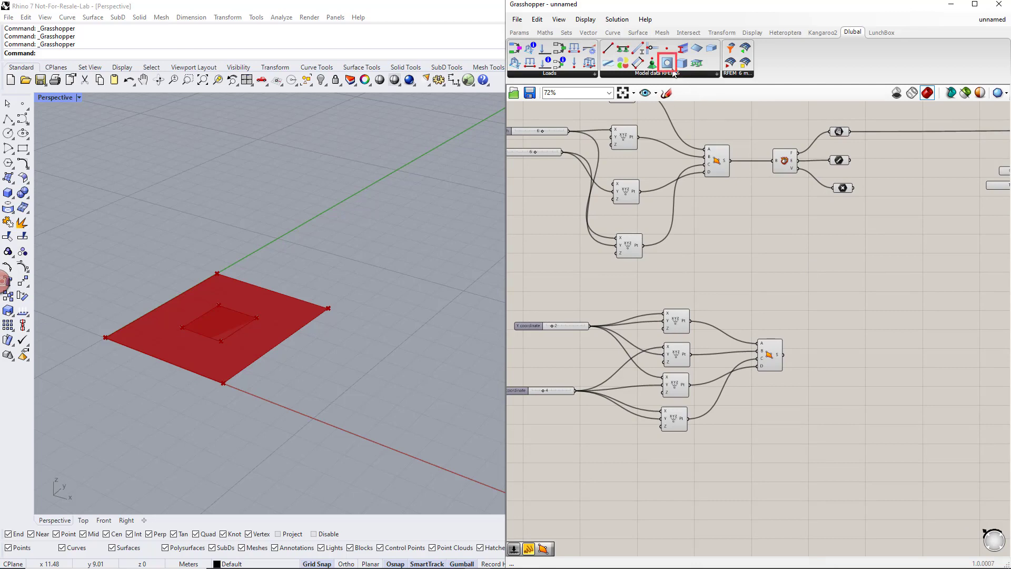
left_click_drag(673, 71, 908, 353)
scroll(856, 385, "down", 4)
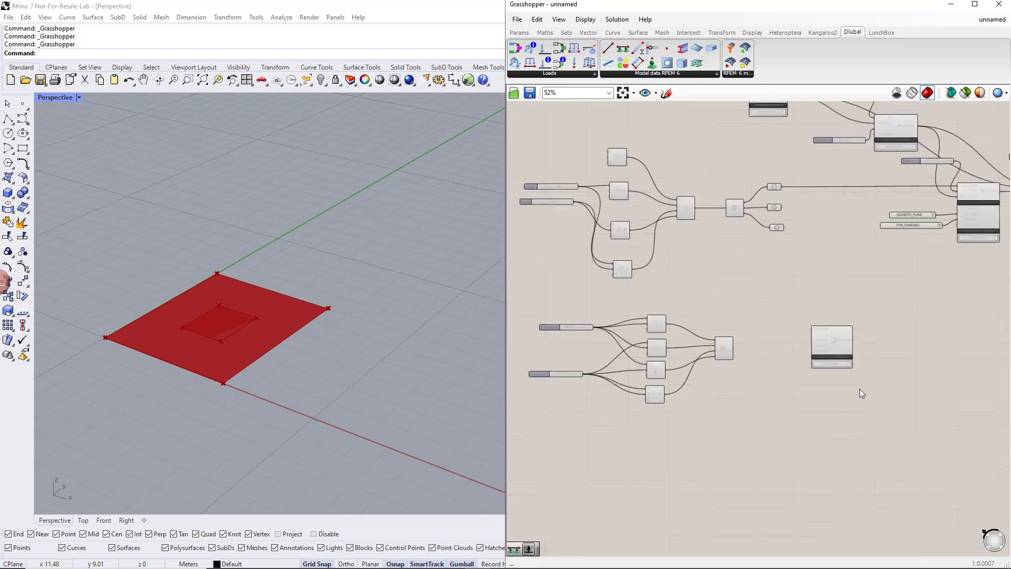
scroll(843, 387, "up", 4)
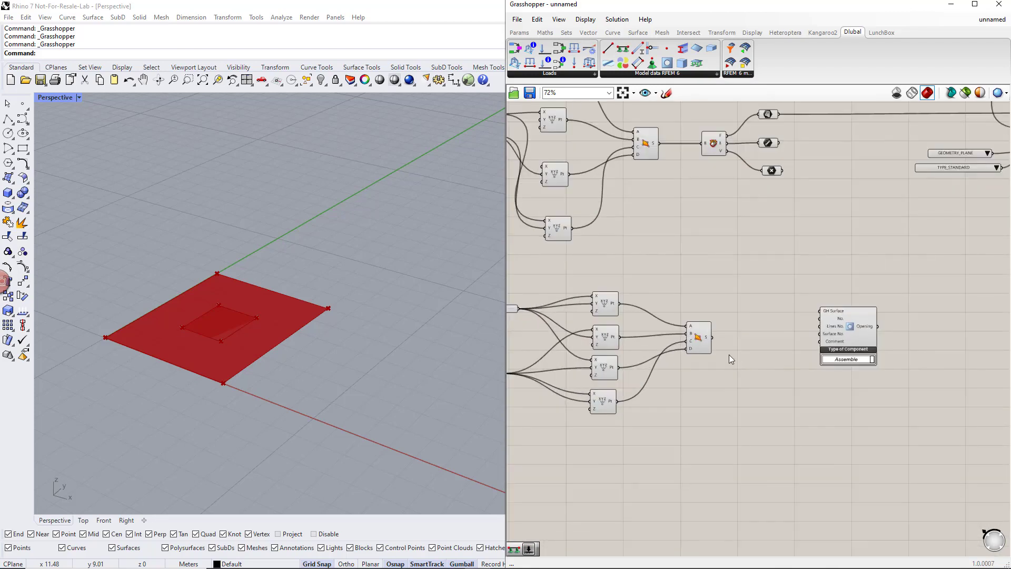
left_click_drag(713, 338, 918, 344)
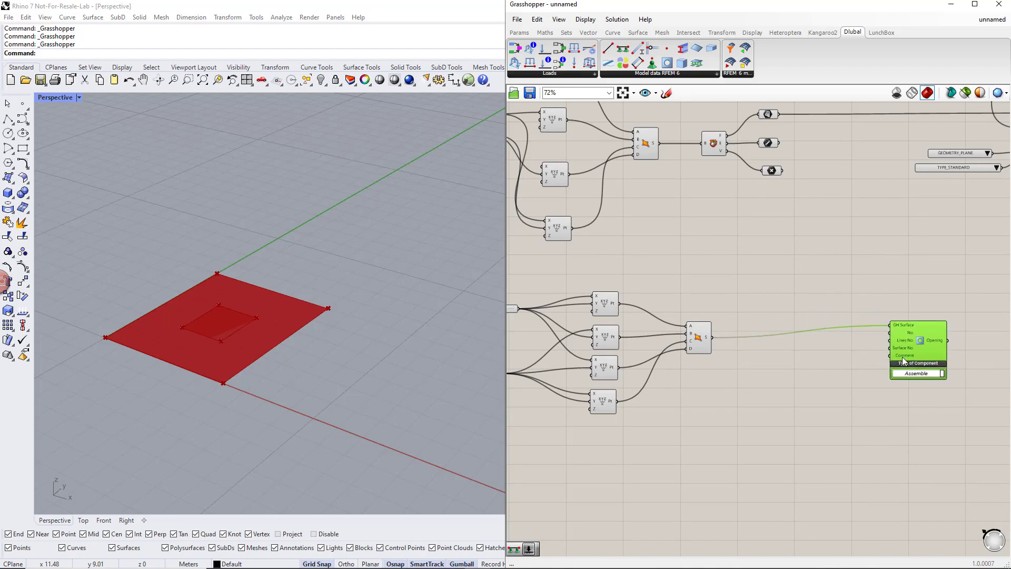
Wire a new number slider with value 1 to the Opening's No. input, and the RFEM Surface output to its Surface No. input
right_click_drag(936, 382, 871, 397)
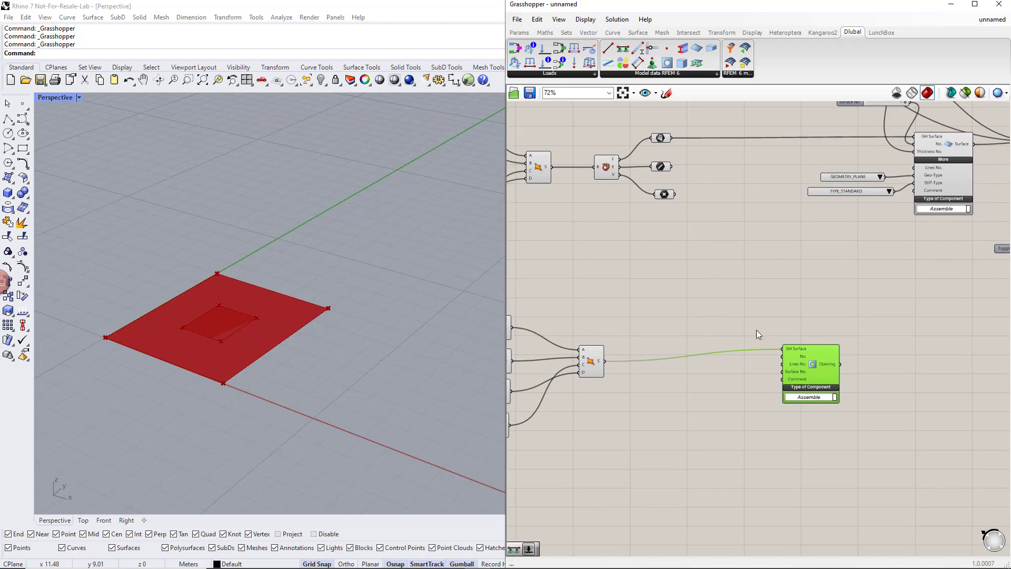
left_click(721, 319)
double_click(721, 319)
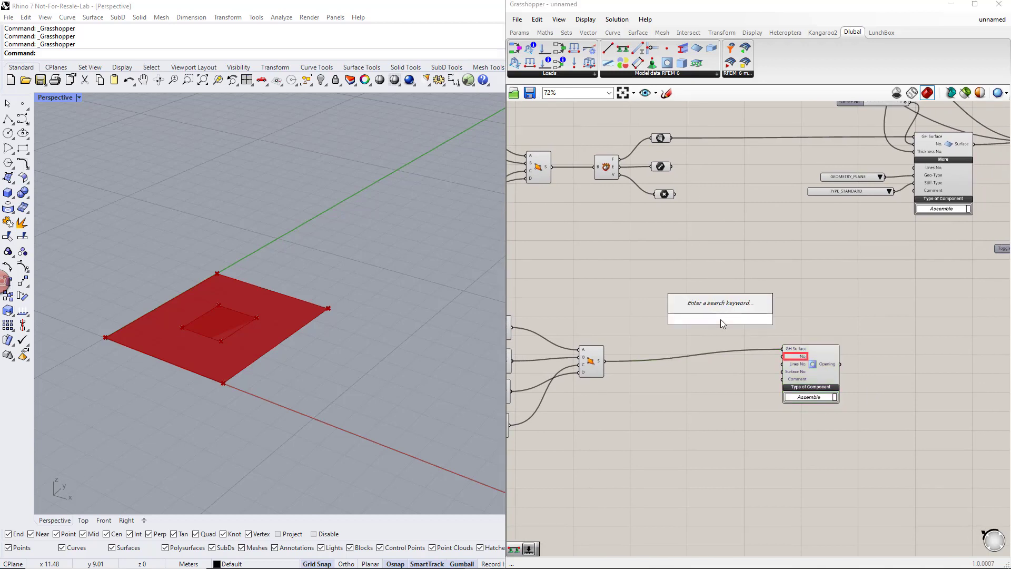
type("slider")
key("Return")
left_click_drag(749, 320, 783, 356)
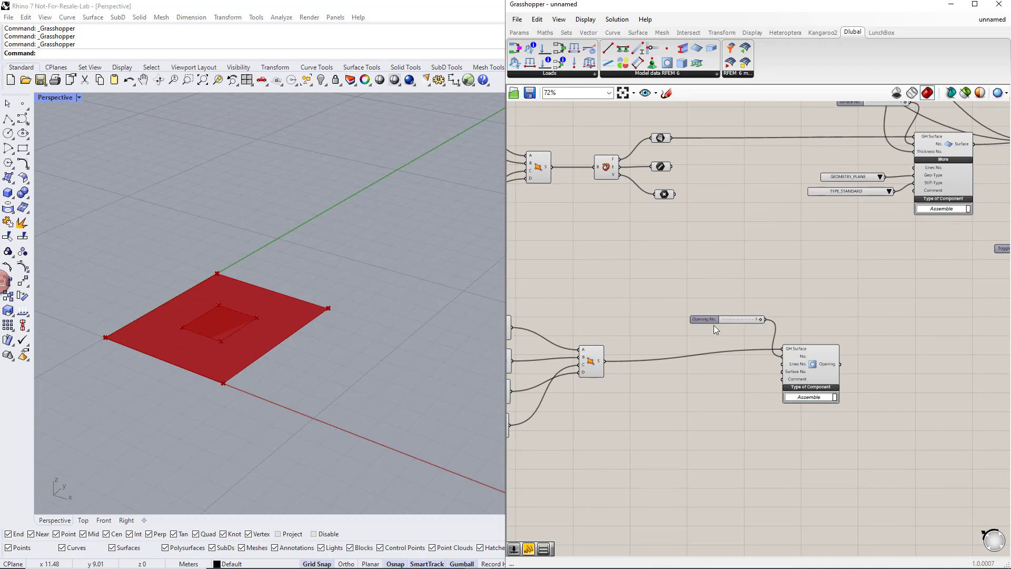
right_click_drag(744, 366, 712, 375)
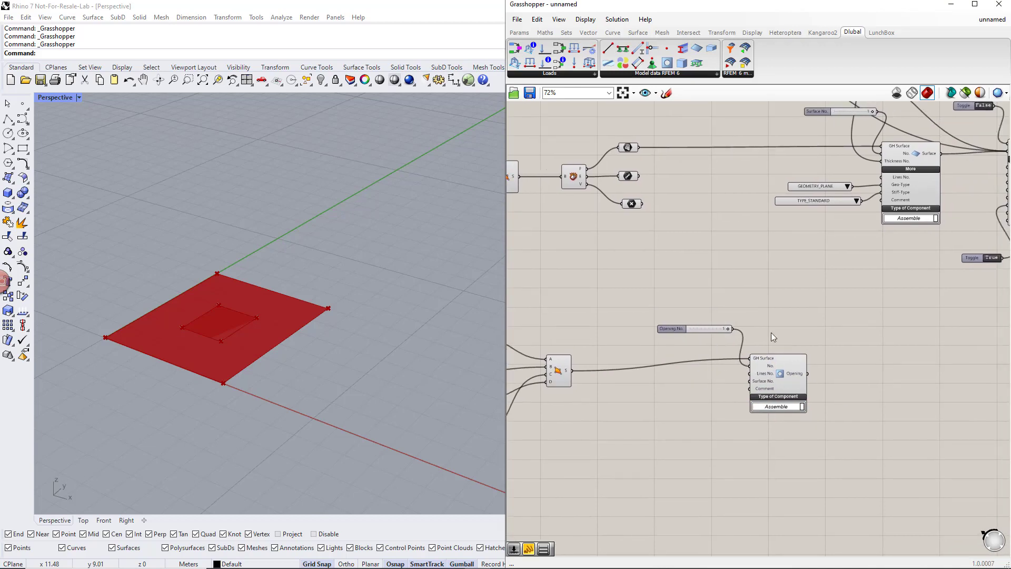
left_click_drag(942, 154, 745, 381)
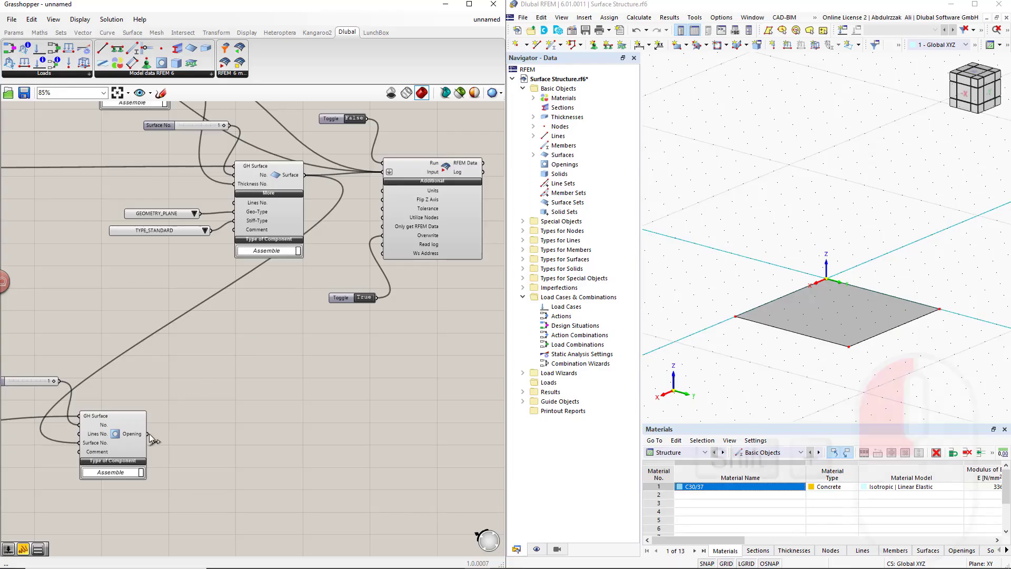
Add the Opening output to the RFEM export component's Input and check the exported opening's properties in RFEM
left_click_drag(148, 434, 385, 178, "shift")
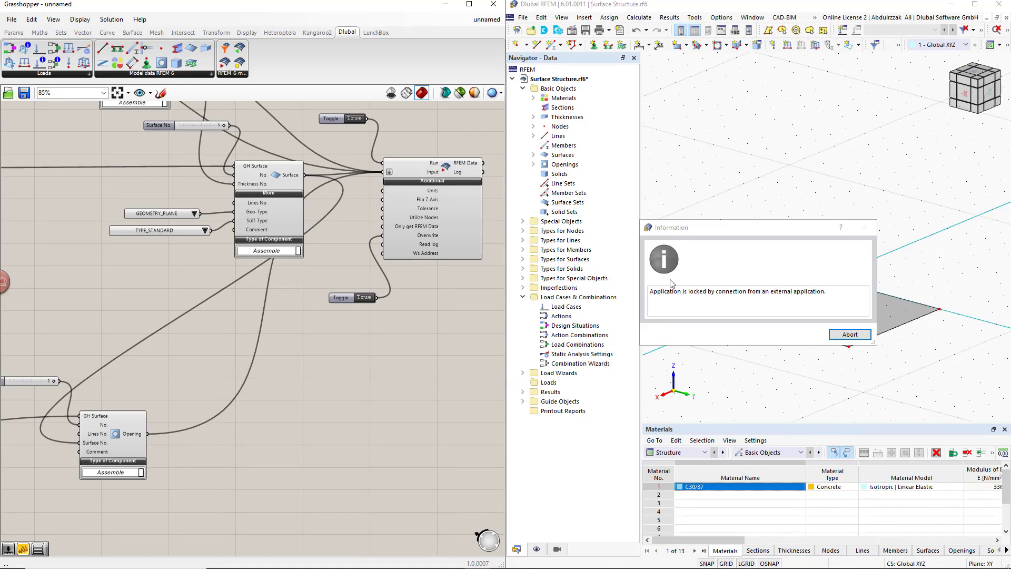
left_click(844, 333)
left_click(843, 333)
left_click(847, 334)
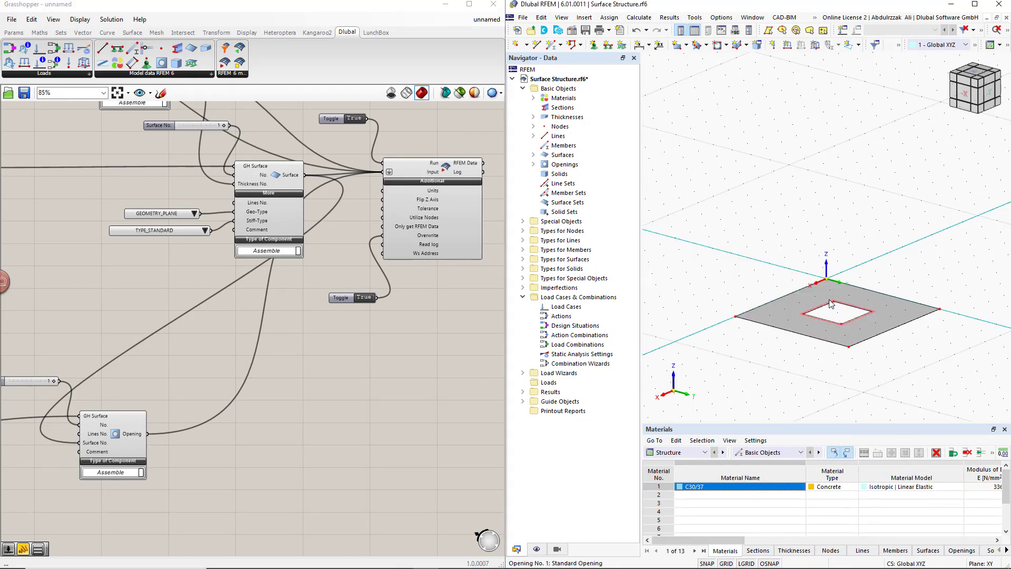
double_click(831, 305)
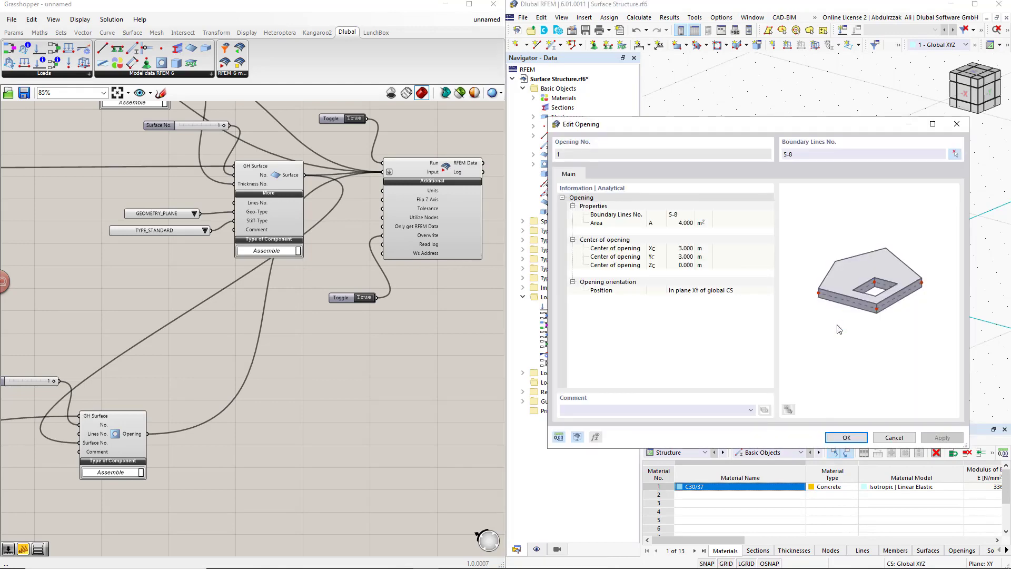
left_click(894, 439)
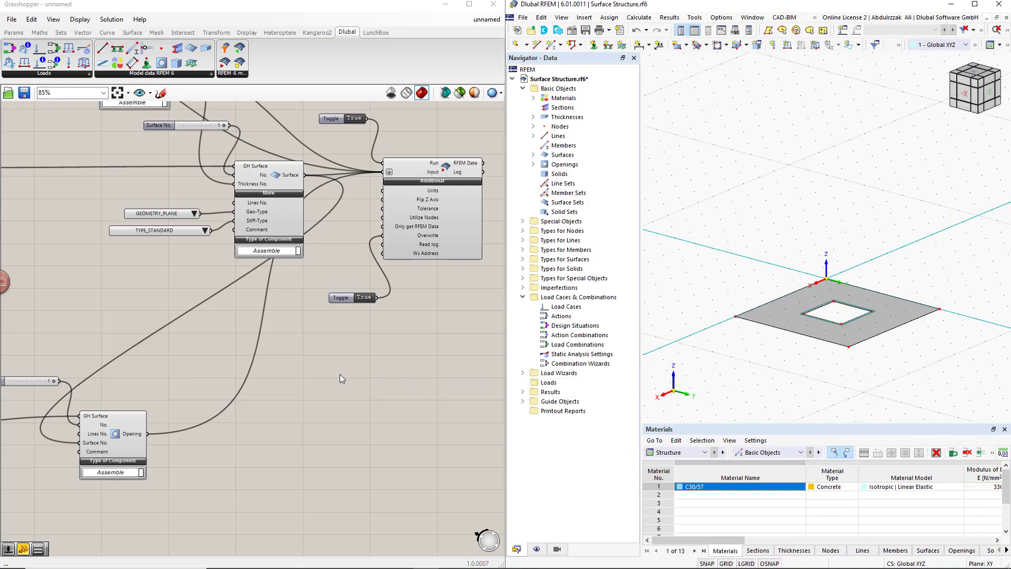
Place a Dlubal Line Support component below the surface edge parameters and connect the Line parameter to its GH Line input
right_click_drag(301, 378, 379, 385)
scroll(356, 399, "down", 3)
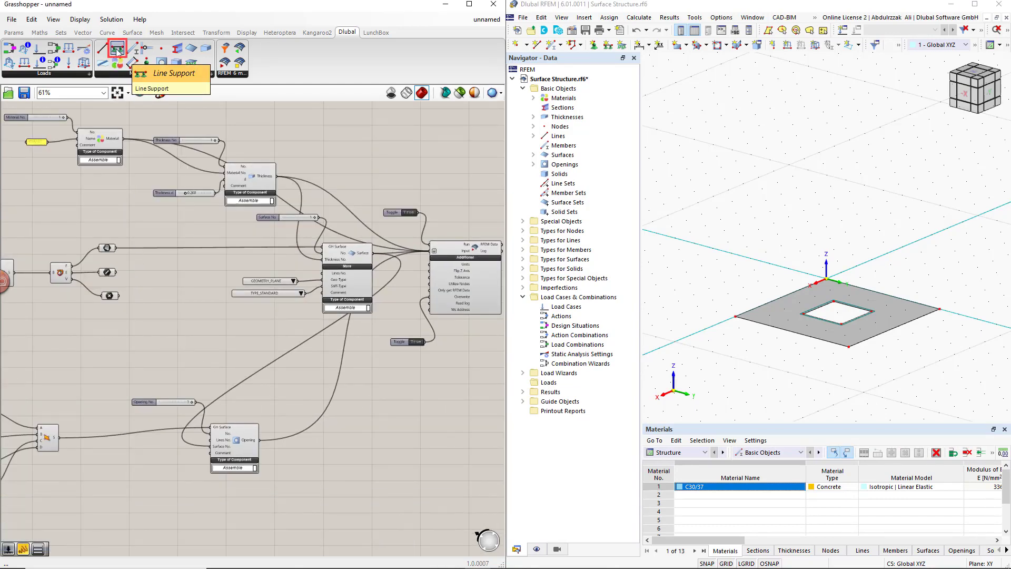
left_click_drag(118, 51, 182, 330)
right_click_drag(119, 354, 145, 364)
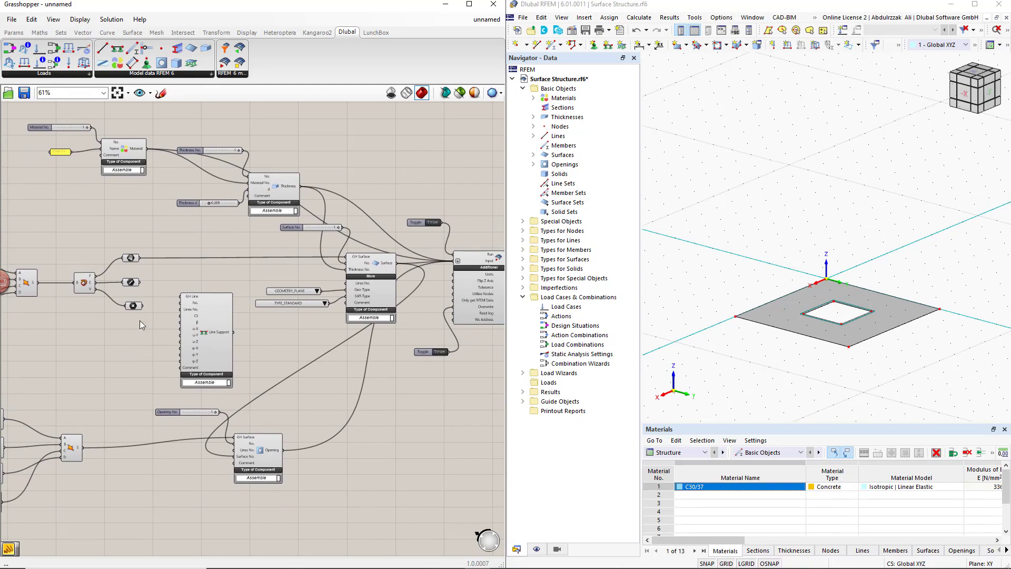
left_click(134, 282)
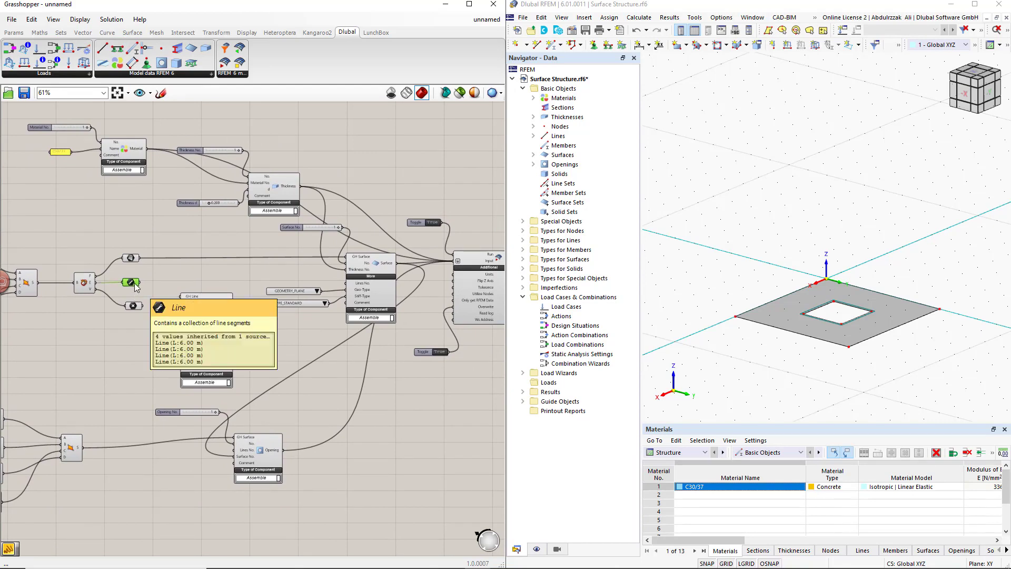
left_click_drag(140, 283, 178, 305)
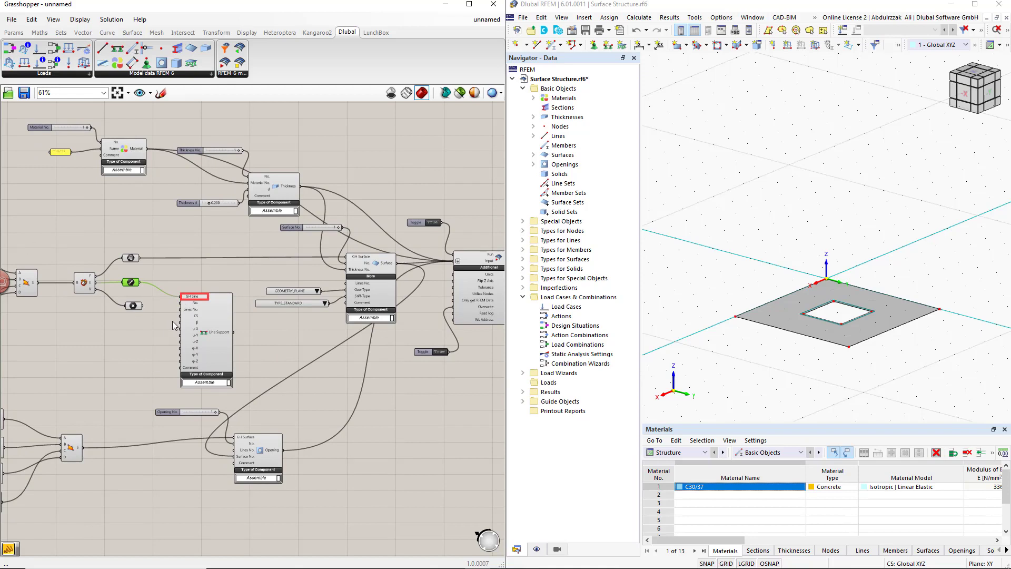
Add a panel containing inf and wire it to the Line Support's u-X, u-Y, u-Z and φ-Z inputs
double_click(141, 339)
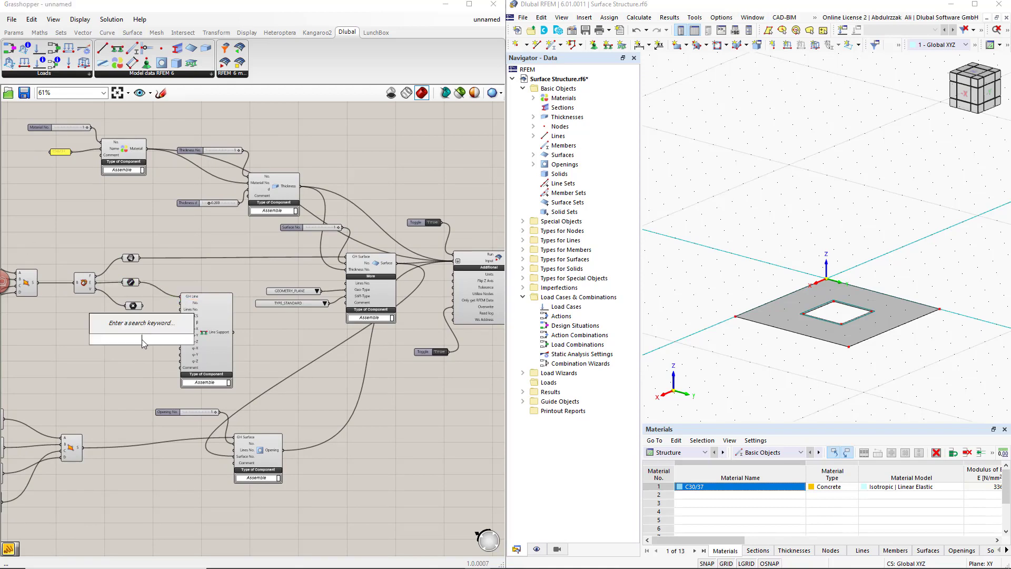
type("panel")
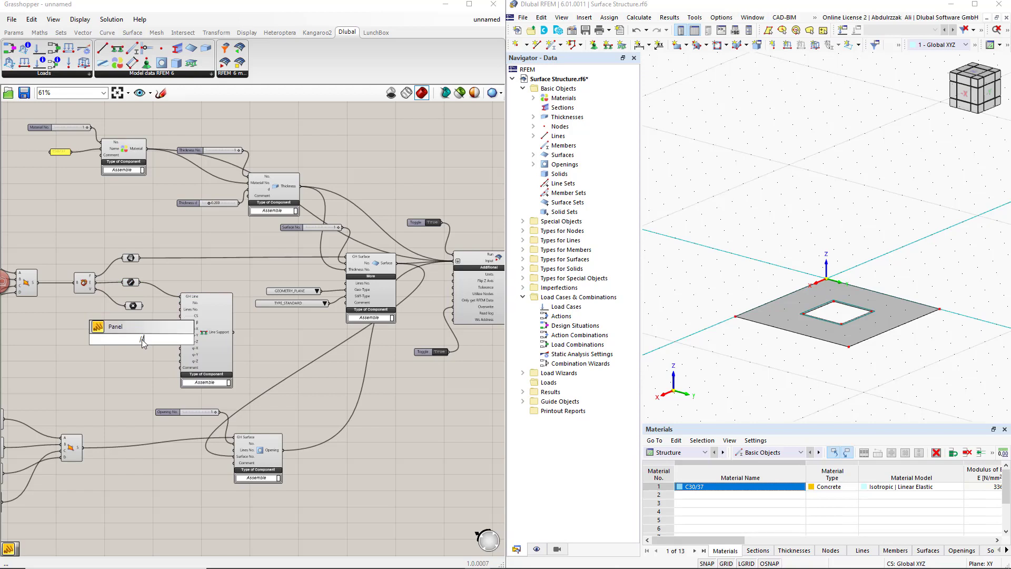
key("Return")
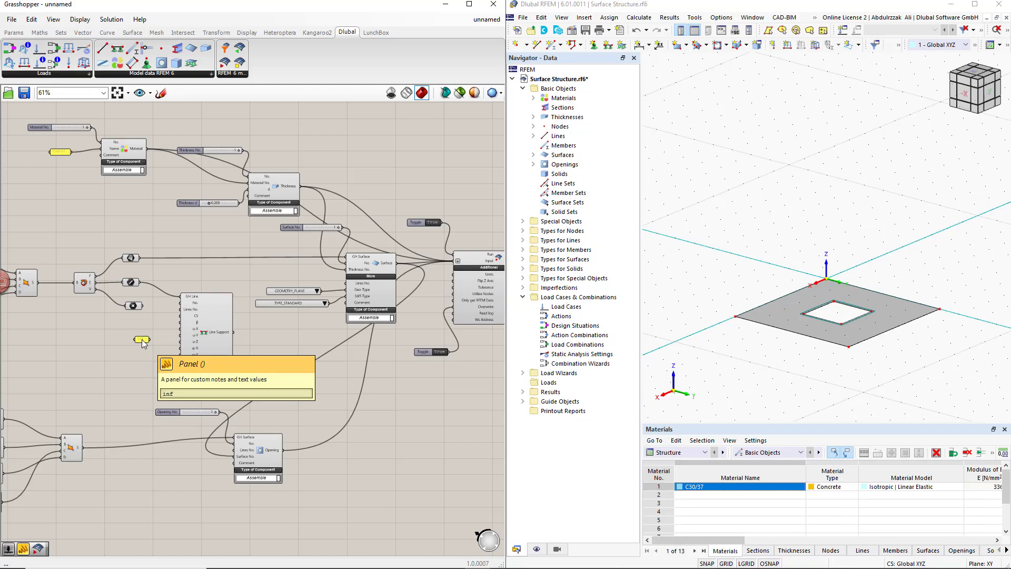
scroll(167, 357, "up", 2)
right_click_drag(167, 357, 77, 366)
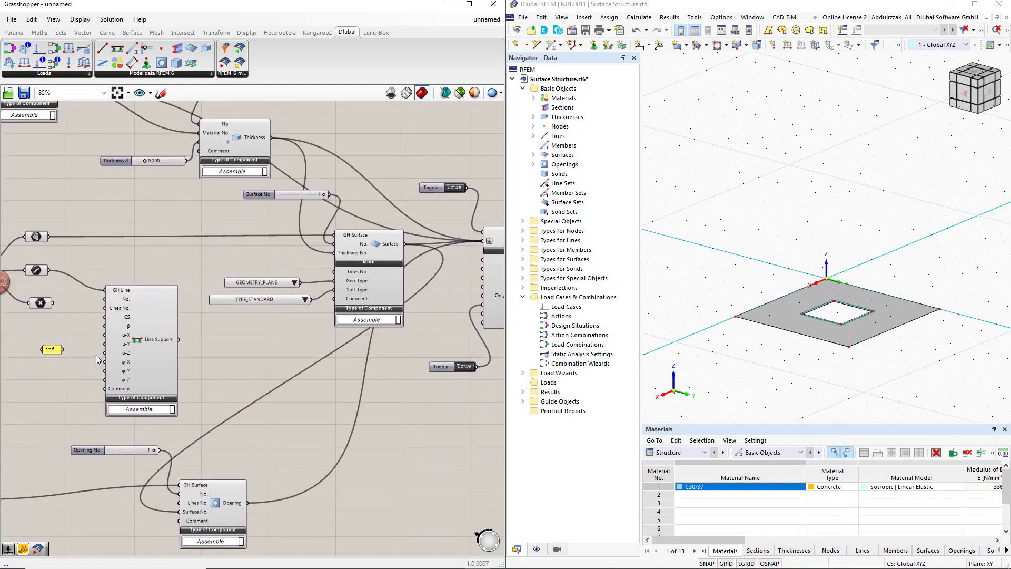
left_click_drag(63, 348, 101, 385)
scroll(140, 390, "down", 1)
right_click_drag(372, 450, 353, 447)
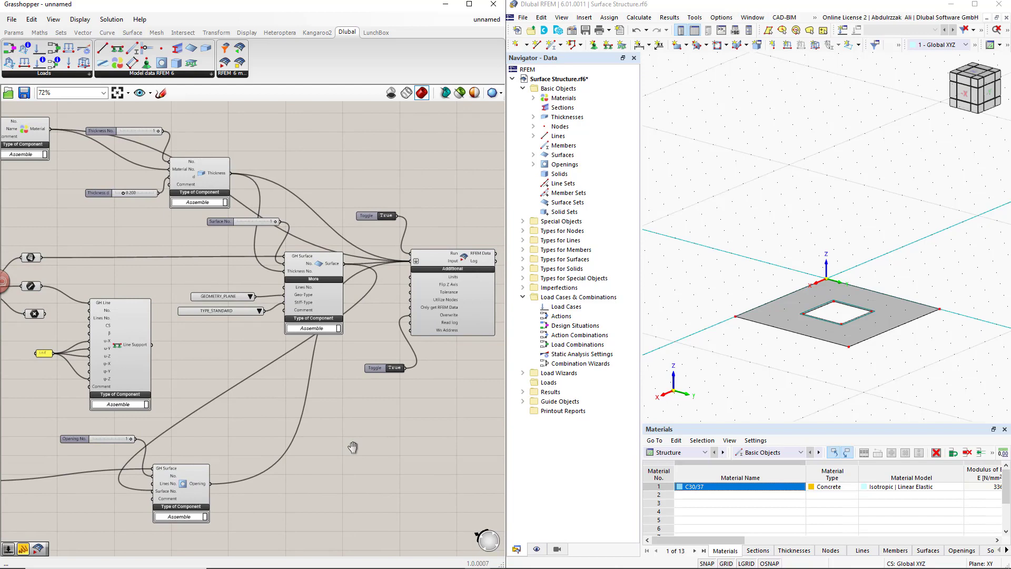
Add the Line Support output to the RFEM export component's Input and abort the external connection lock in RFEM
left_click_drag(153, 346, 411, 267, "shift")
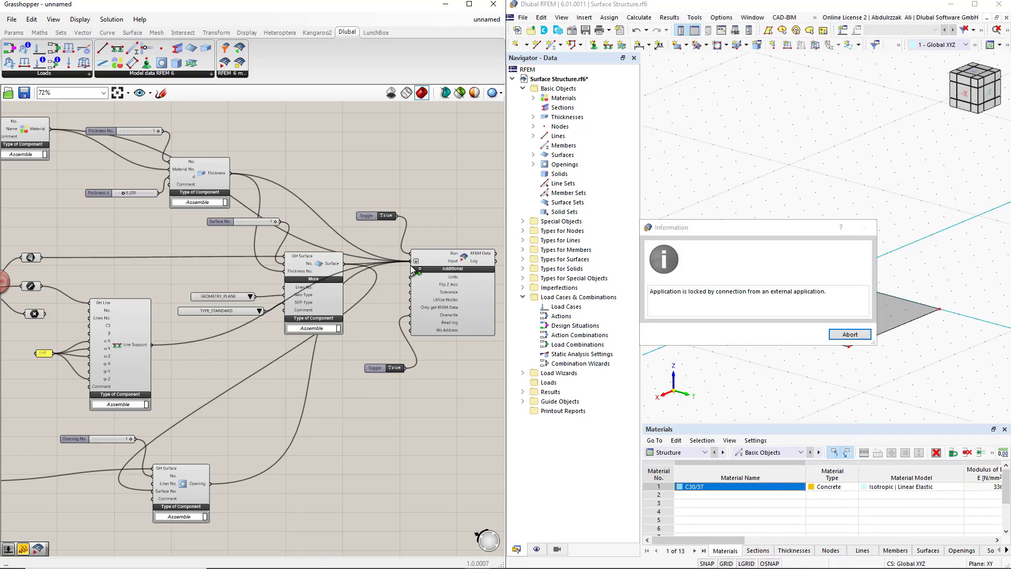
left_click(847, 336)
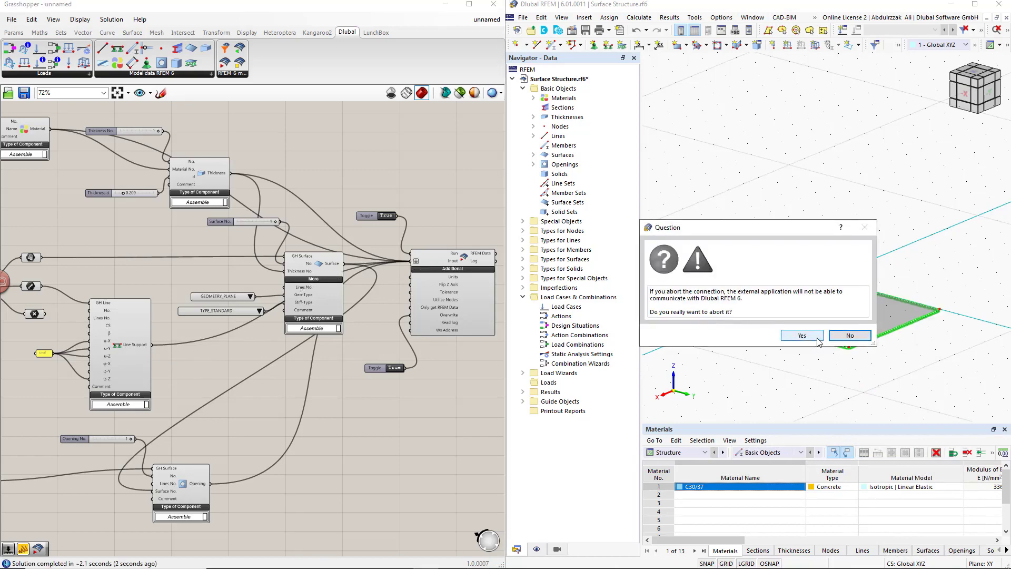
left_click(803, 336)
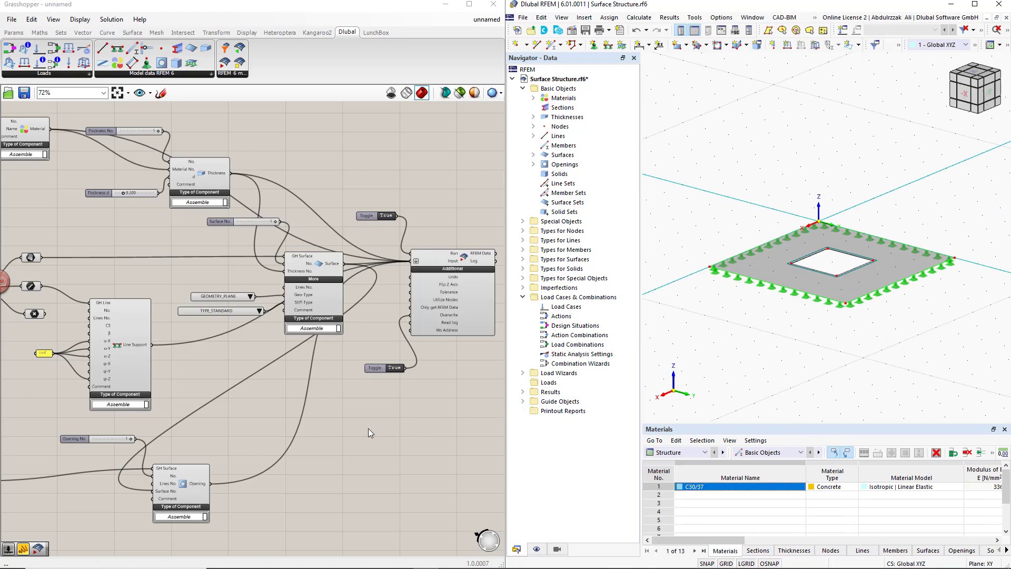
Place a Dlubal Static Analysis Settings component below the opening's Construct Point components
scroll(368, 429, "down", 3)
right_click_drag(184, 485, 269, 404)
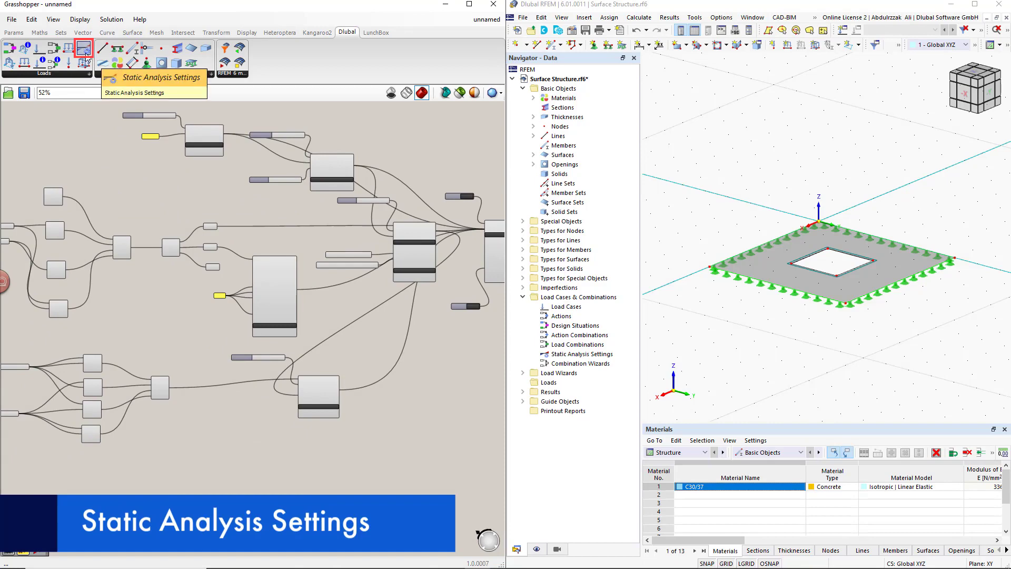
left_click_drag(85, 50, 120, 477)
left_click_drag(75, 482, 59, 486)
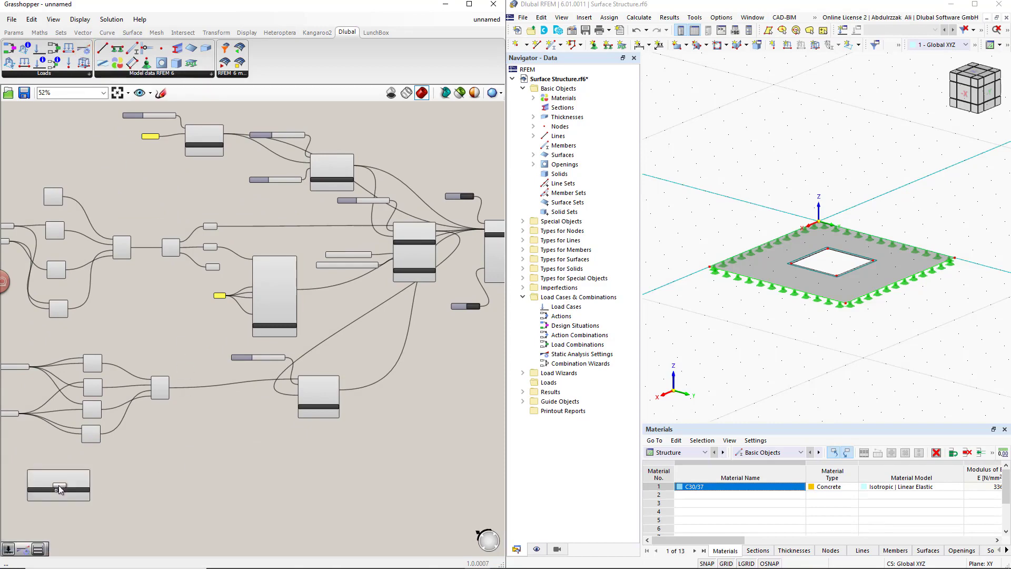
right_click_drag(58, 485, 295, 329)
scroll(238, 329, "up", 4)
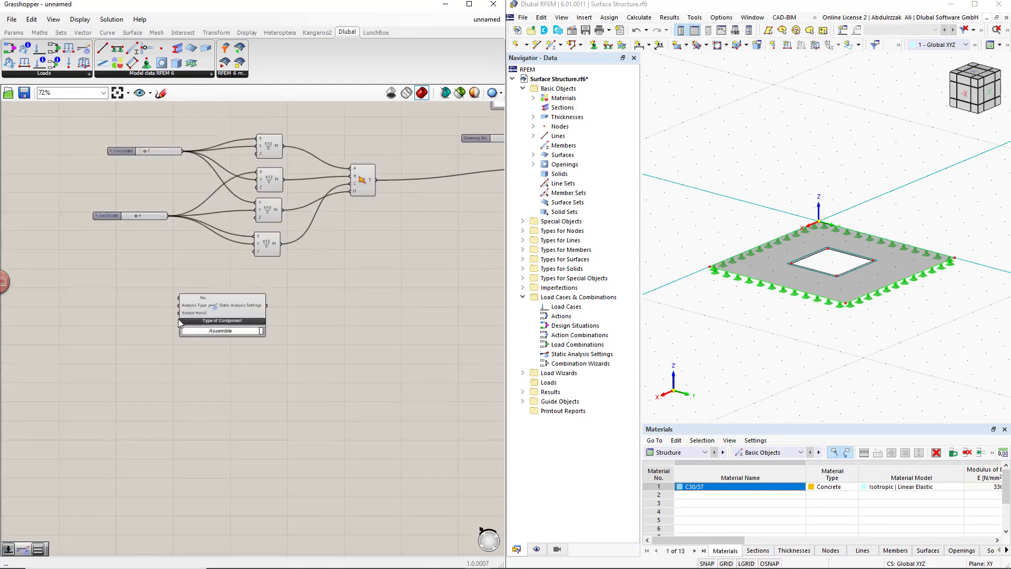
Wire a new slider with value 1, named Static Analysis Setting No., to the Static Analysis Settings No. input
double_click(84, 280)
type("1")
key("Return")
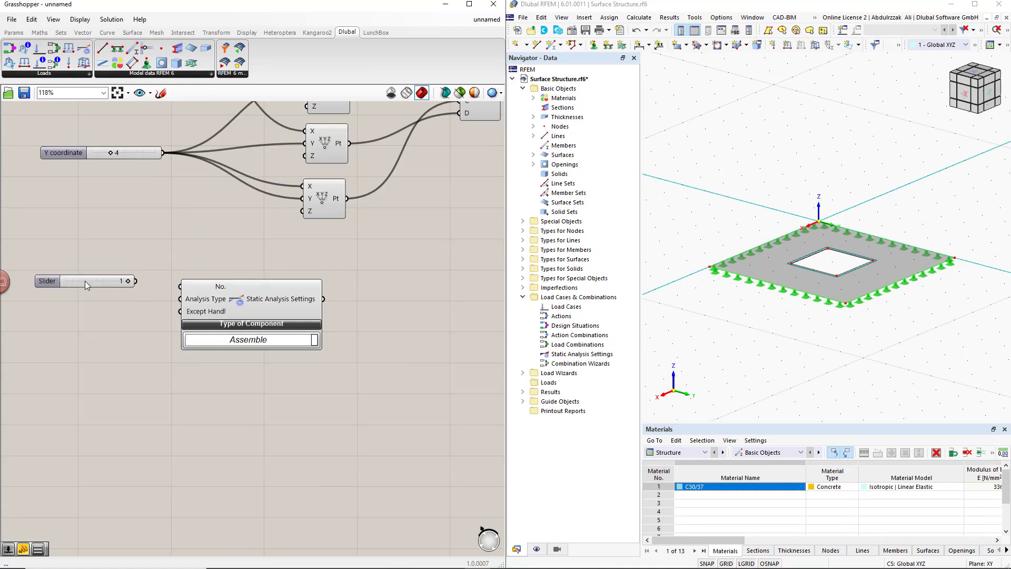
left_click_drag(153, 285, 289, 303)
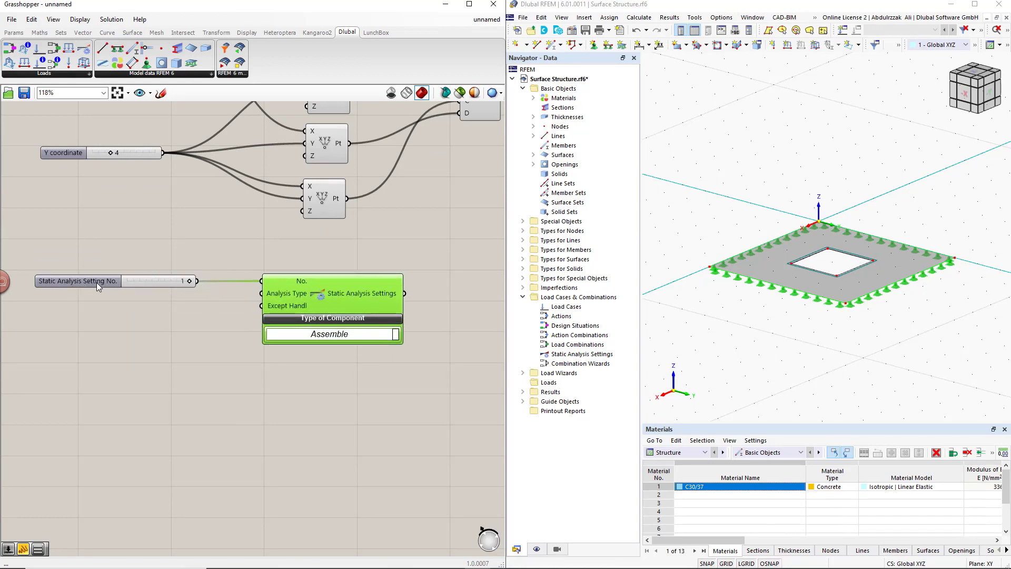
left_click_drag(96, 282, 125, 282)
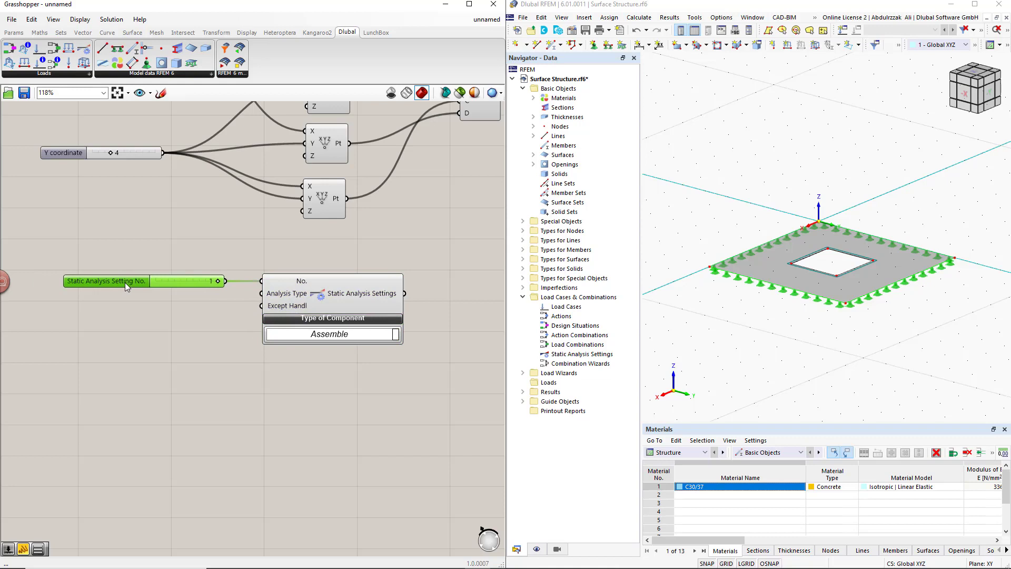
Add a value list connected to the Analysis Type input and choose GEOMETRICALLY_LINEAR
double_click(175, 309)
type("value")
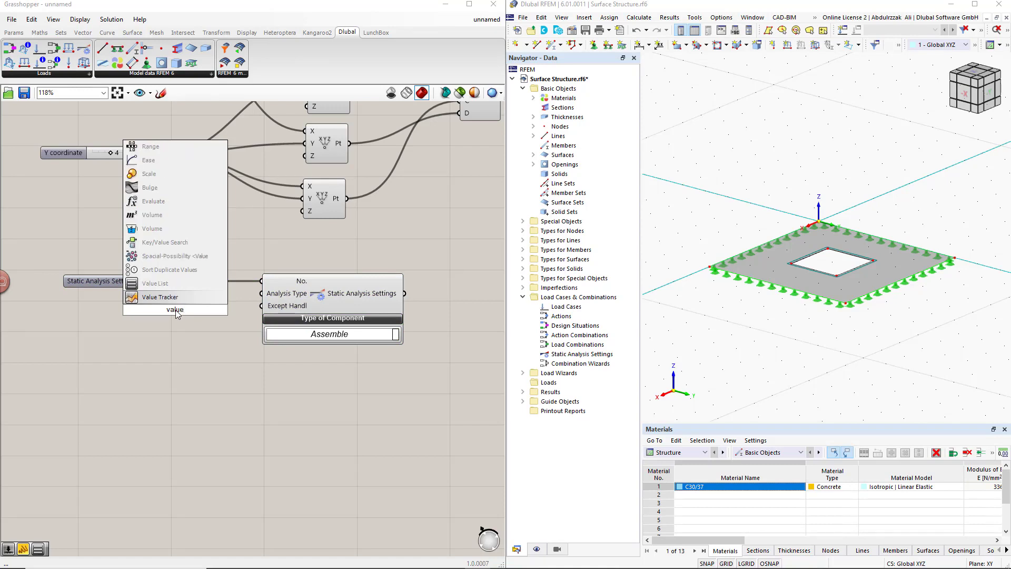
left_click(159, 284)
left_click_drag(196, 311, 261, 294)
left_click(176, 313)
left_click_drag(176, 312, 123, 309)
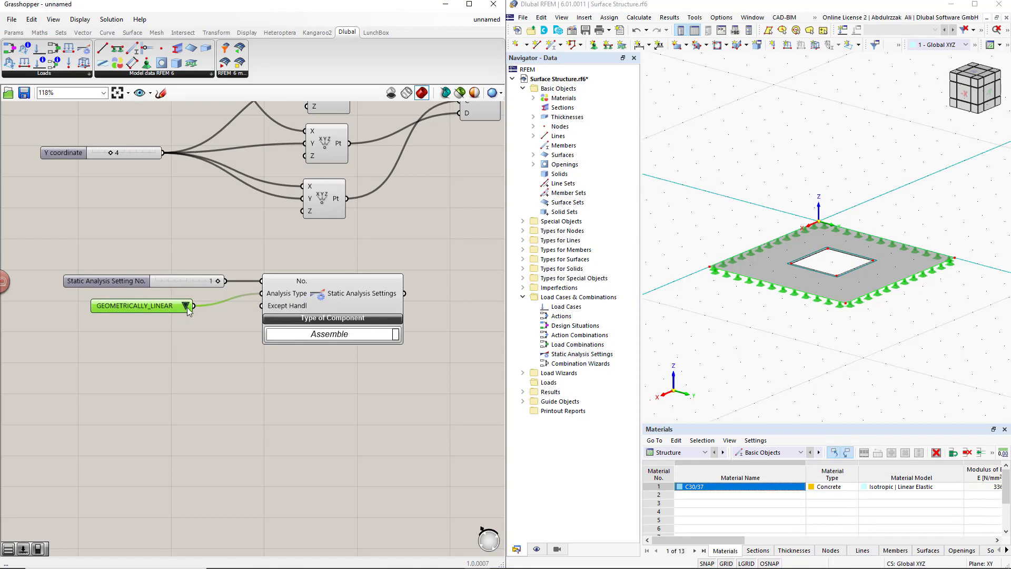
left_click(186, 306)
left_click(222, 315)
Place a Dlubal Load Case component below the Static Analysis Settings component and expand its additional inputs
scroll(214, 321, "down", 2)
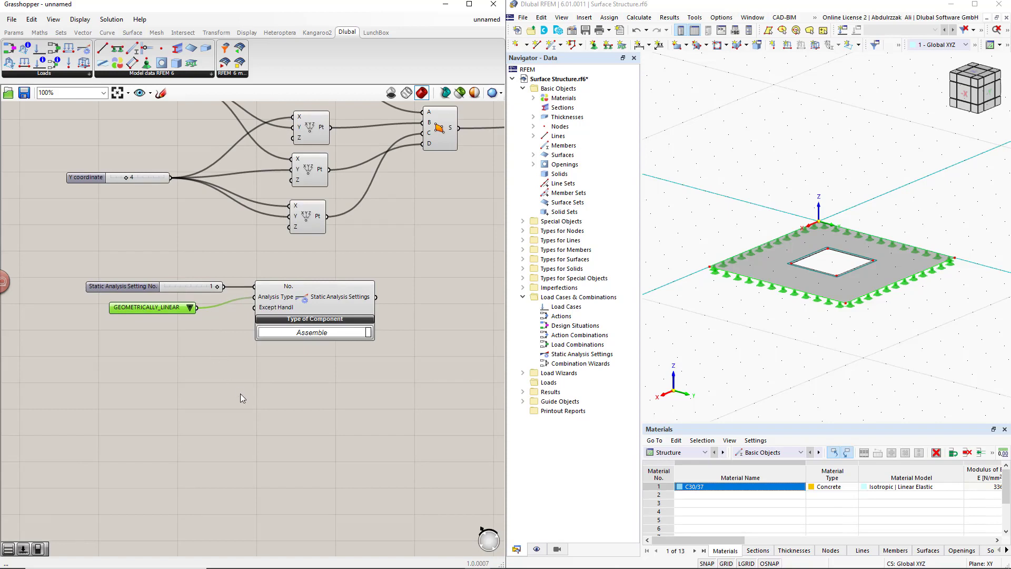
right_click_drag(240, 393, 282, 316)
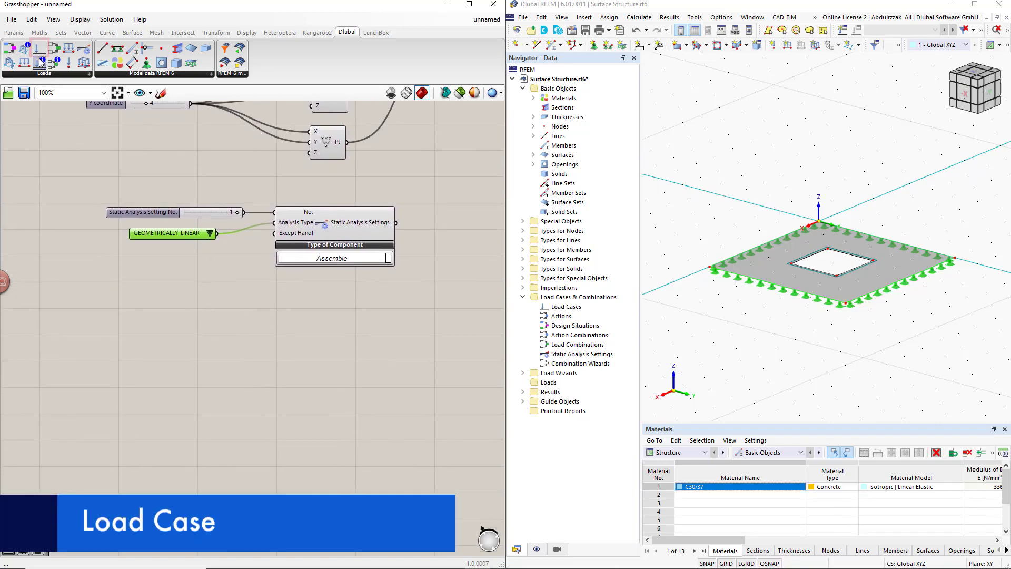
left_click_drag(39, 53, 229, 284)
left_click_drag(351, 369, 351, 370)
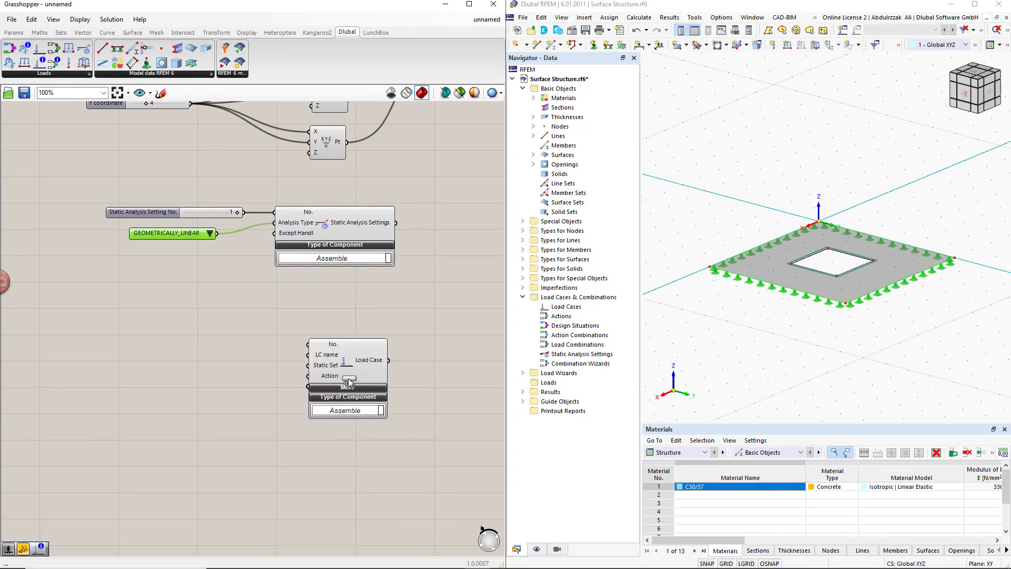
left_click(347, 388)
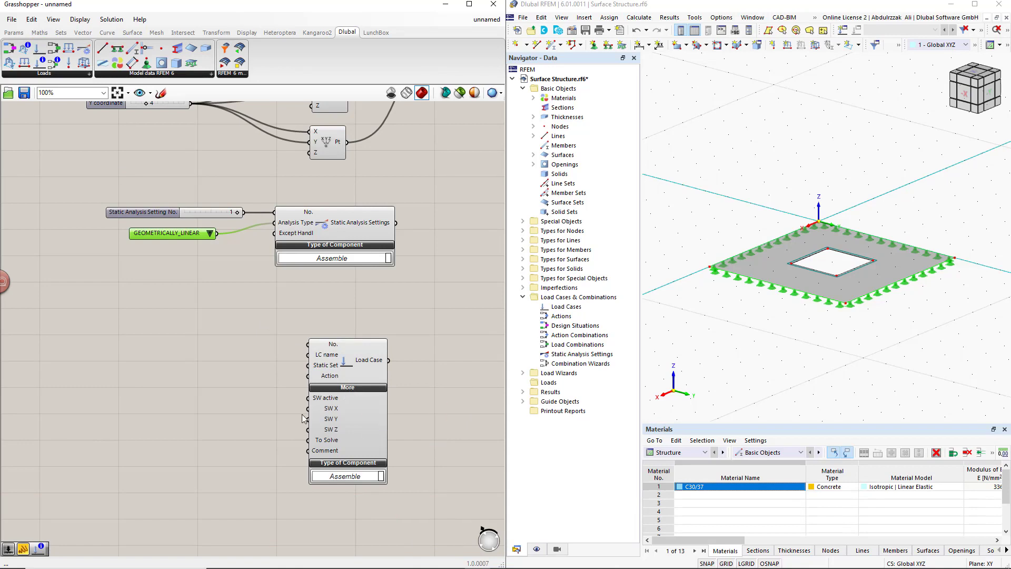
right_click_drag(280, 448, 283, 400)
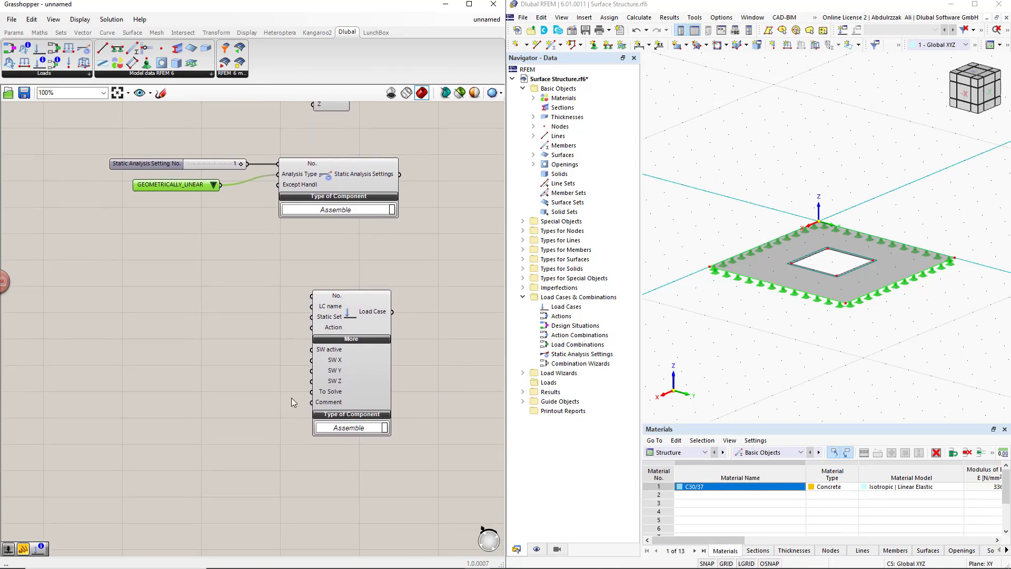
Wire sliders of value 1 named Load Case No. and Static analysis settings to the Load Case's No. and Static Set inputs
left_click(211, 299)
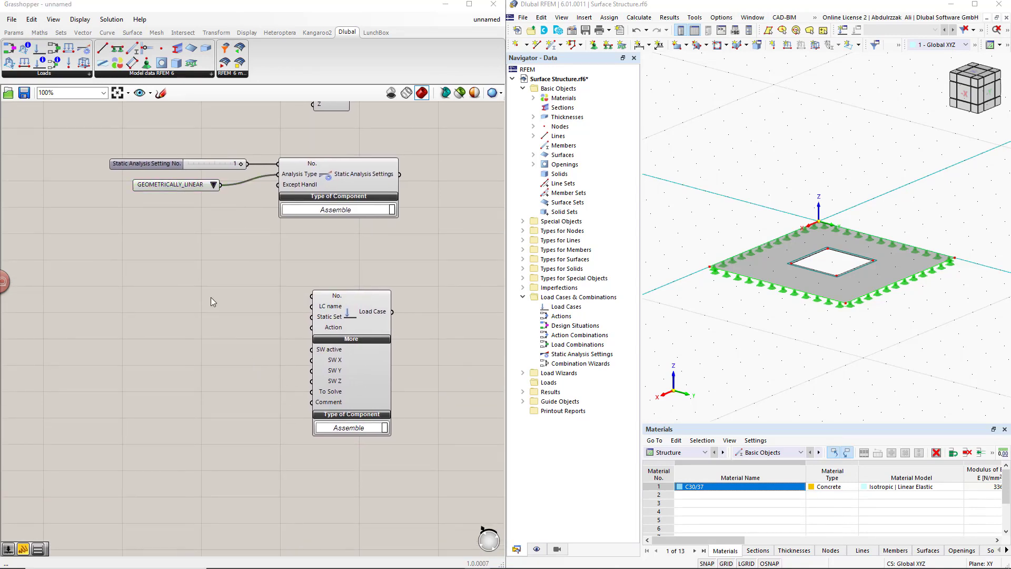
double_click(210, 298)
type("1")
key("Return")
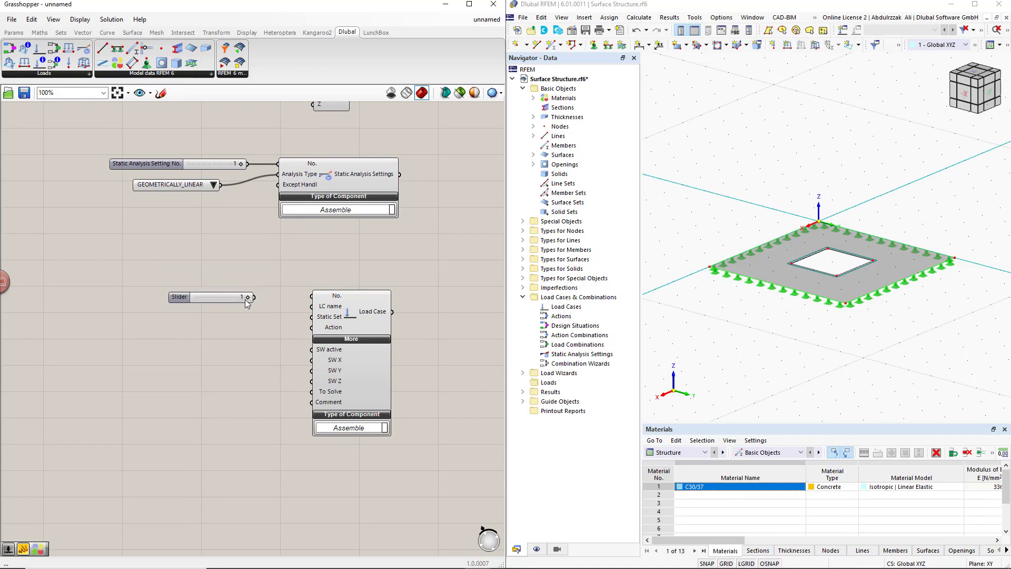
left_click_drag(254, 296, 312, 317)
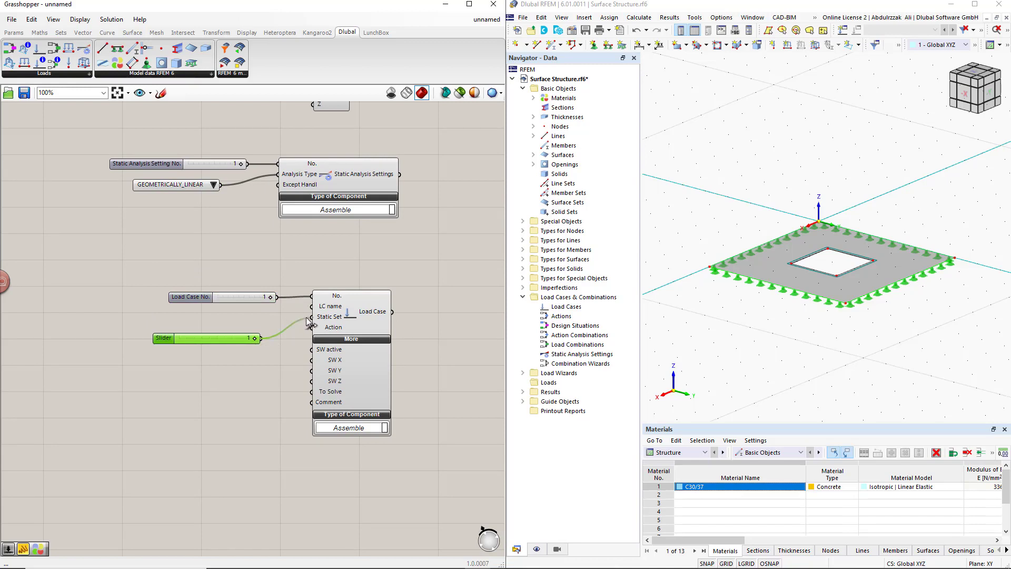
left_click_drag(196, 299, 185, 278)
Add a panel reading Self Weight, wire it to the Load Case's LC name input, and align the panel and settings slider with their inputs
left_click(203, 308)
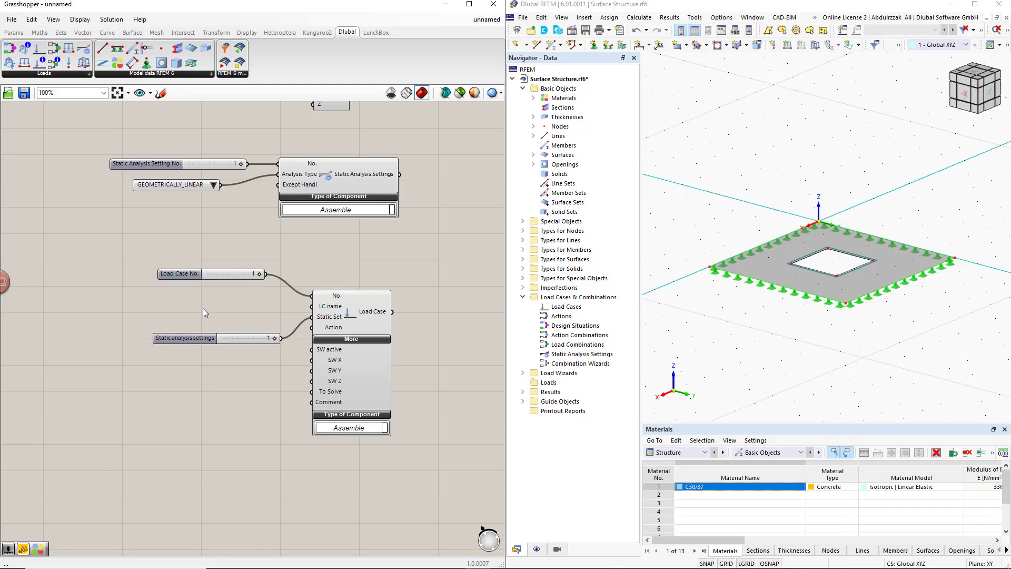
double_click(204, 312)
type("//")
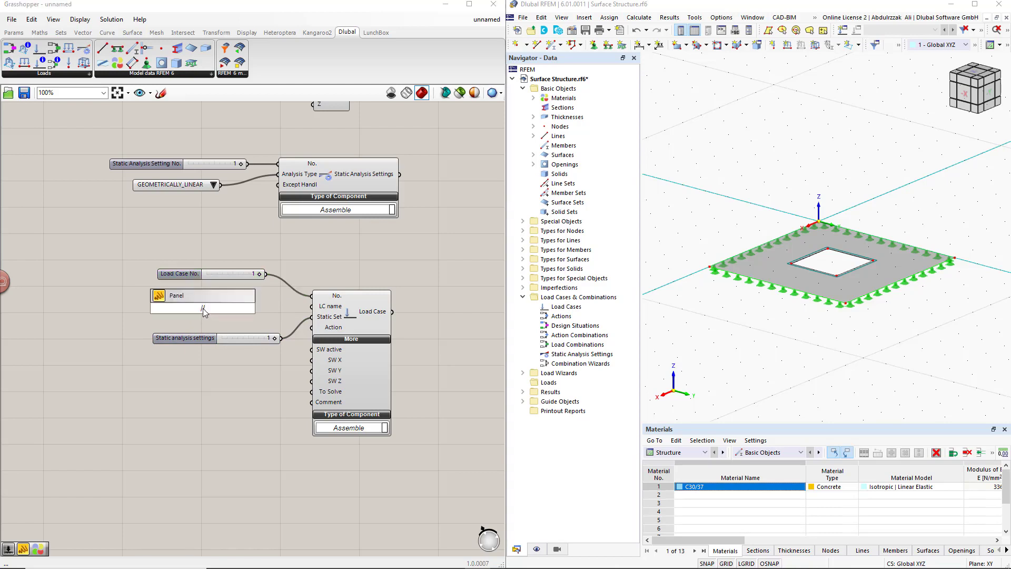
type("Self Weight")
key("Return")
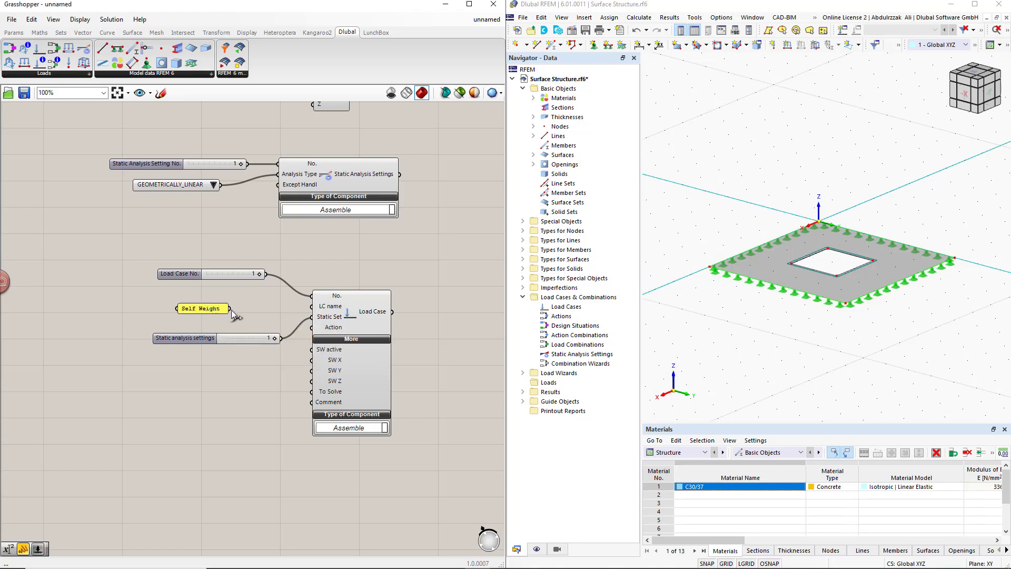
left_click_drag(213, 309, 213, 302)
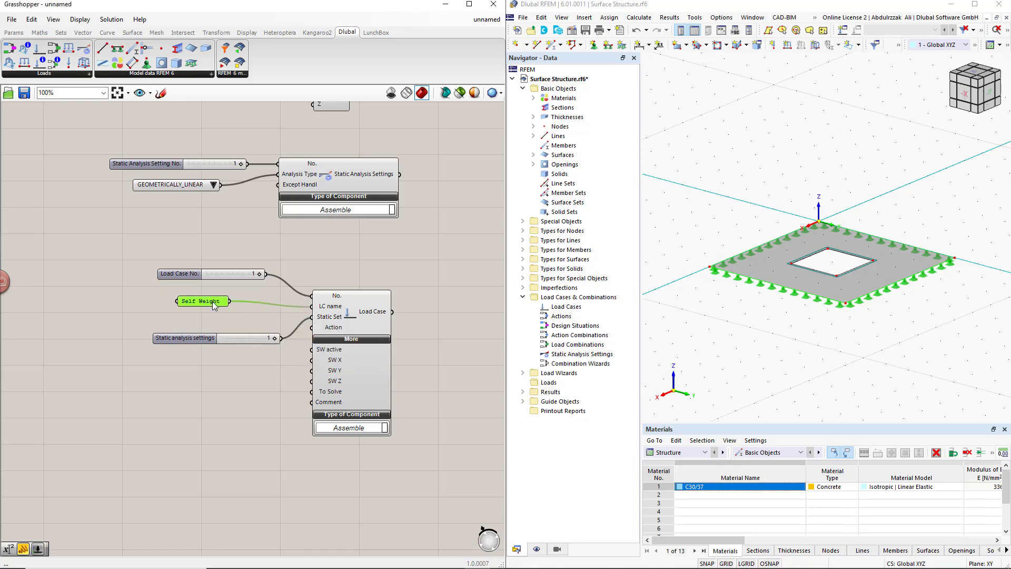
left_click_drag(202, 339, 201, 318)
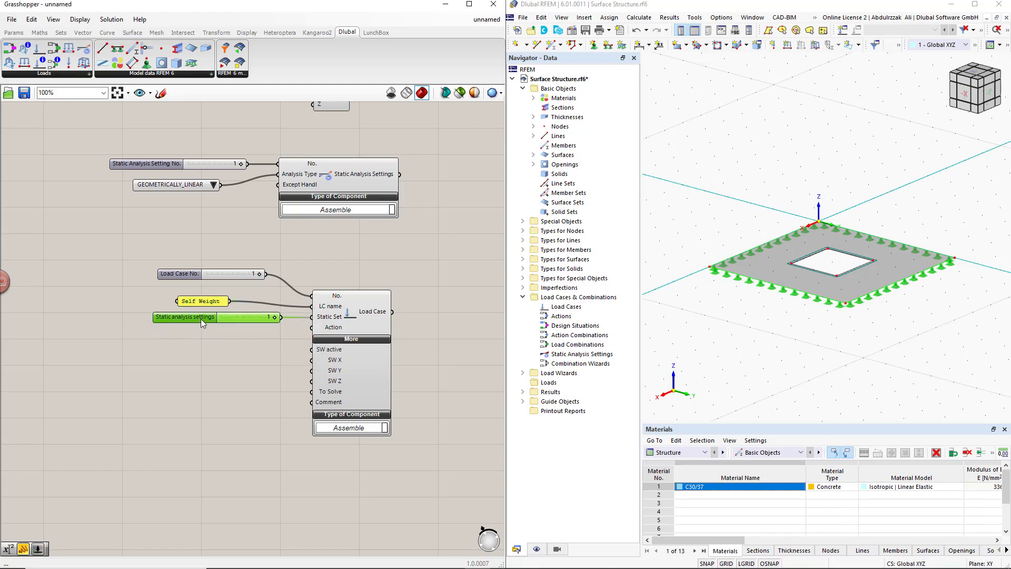
Place a Load Case Classification component beside the Load Case component and expand its classification options
left_click(215, 375)
scroll(237, 406, "down", 2)
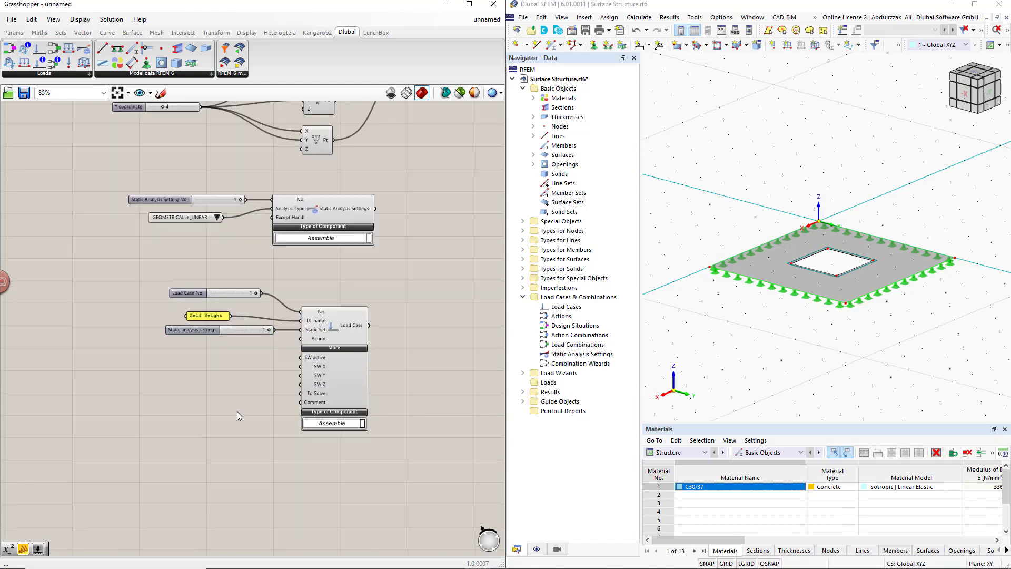
right_click_drag(237, 412, 293, 339)
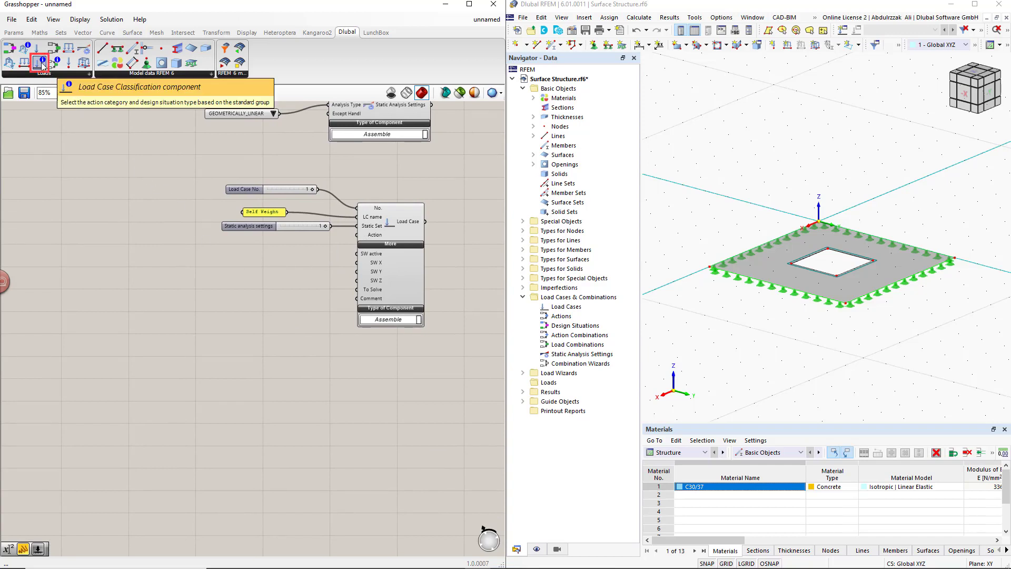
left_click_drag(42, 65, 181, 282)
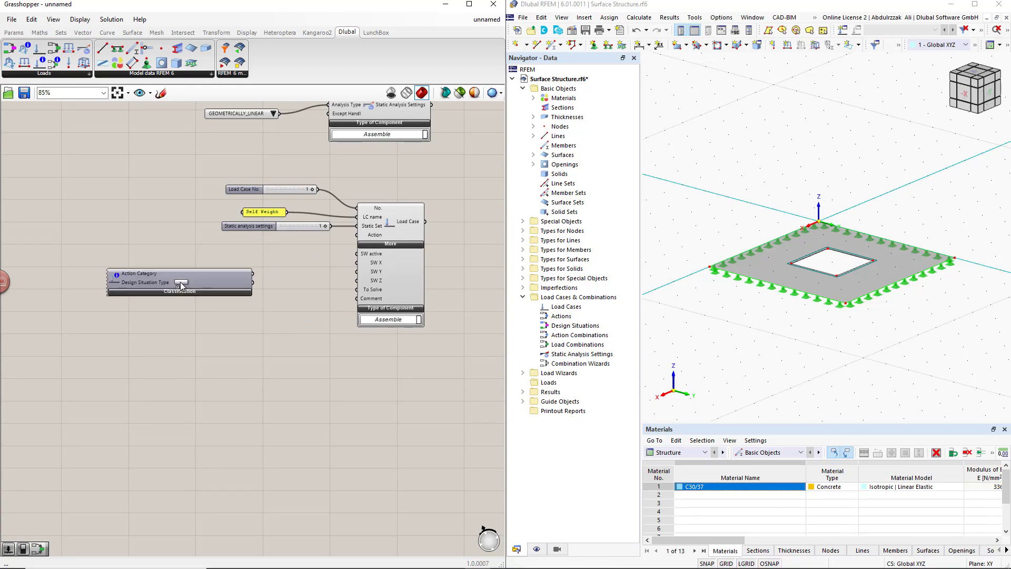
right_click_drag(226, 328, 227, 306)
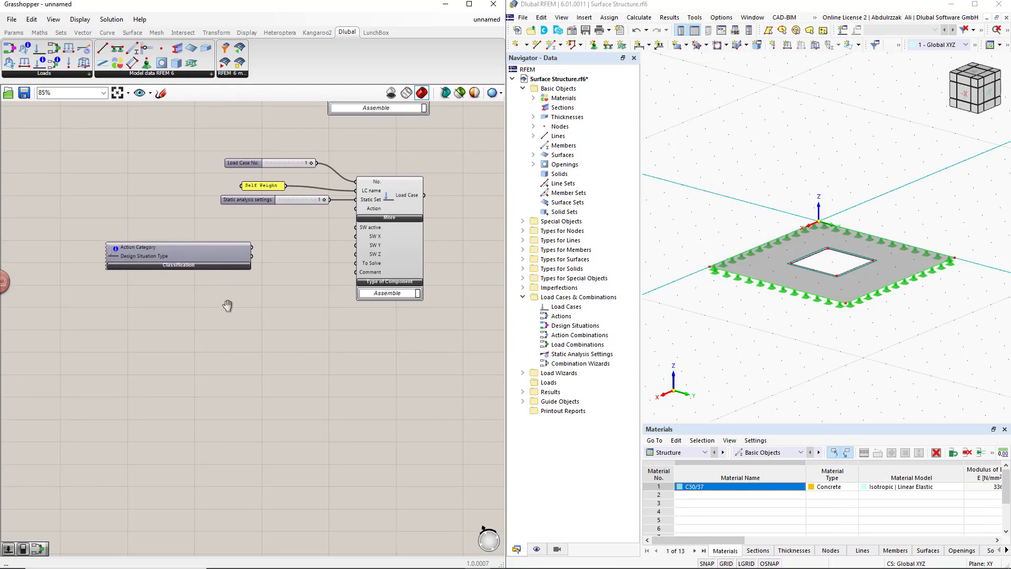
left_click(191, 266)
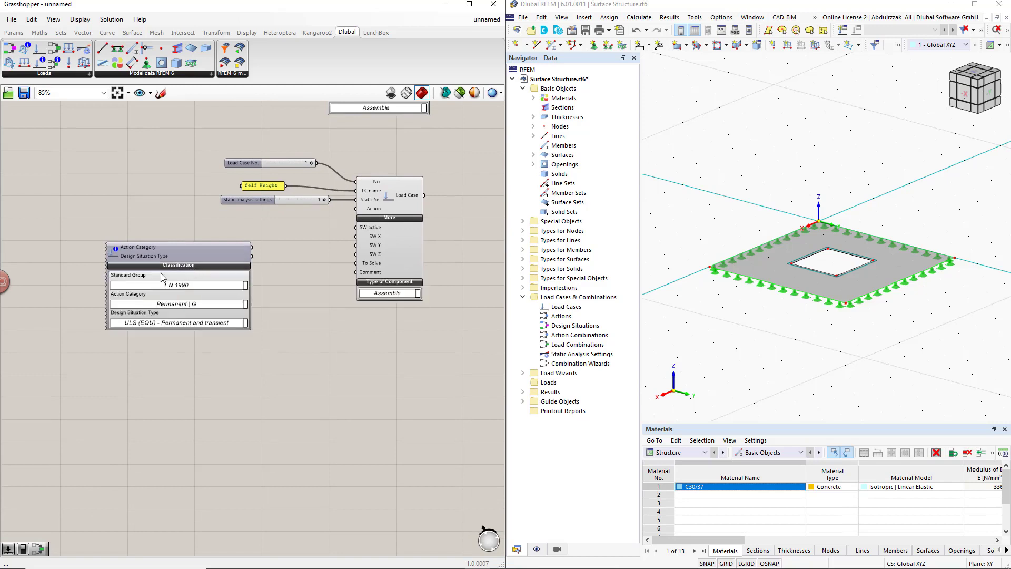
Set the classification to EN 1990, Permanent | G and ULS (STR/GEO) - Permanent and transient - Eq. 6.10, and wire Action Category to Action
left_click(247, 286)
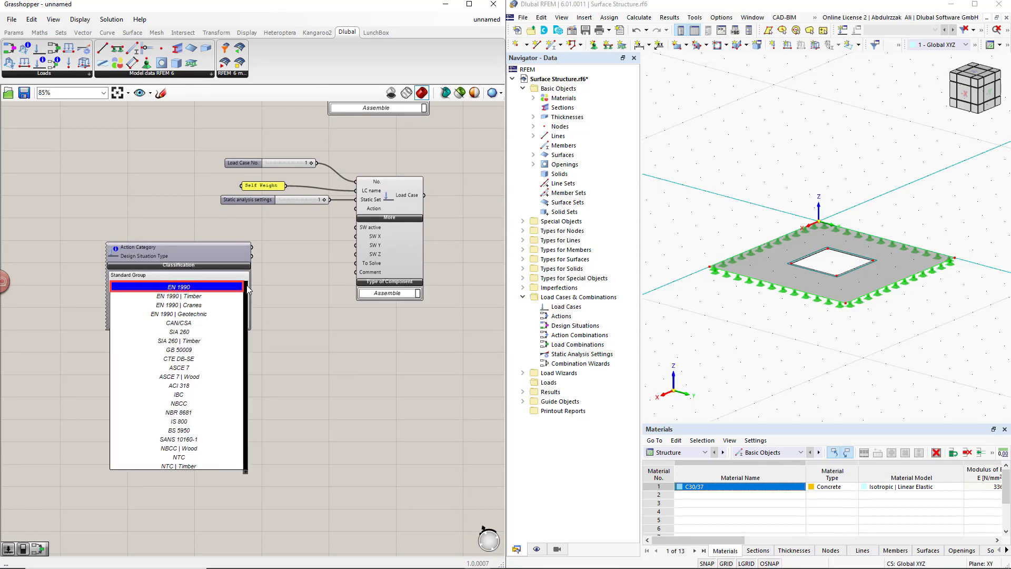
left_click(188, 287)
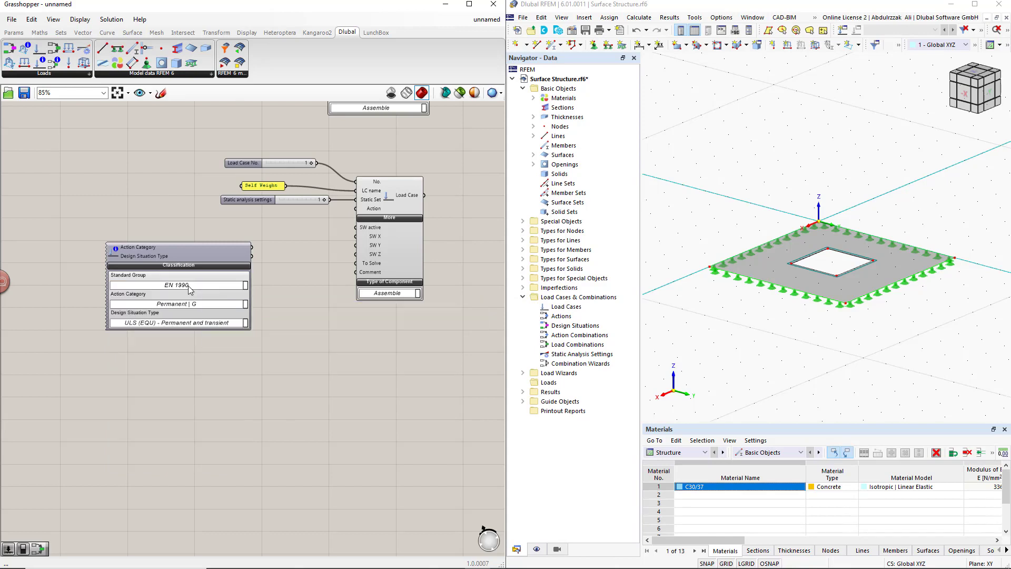
left_click(246, 308)
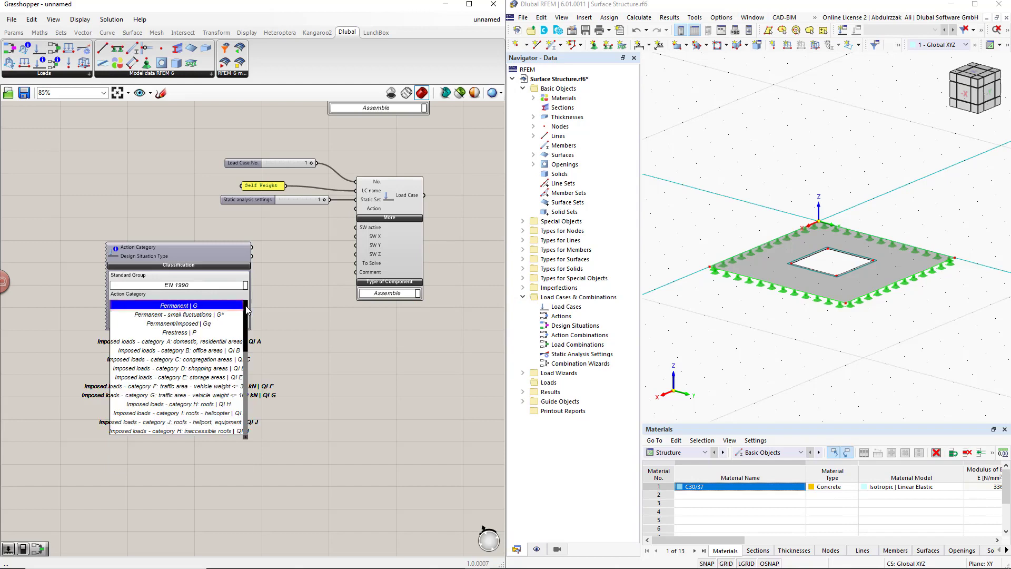
left_click(213, 310)
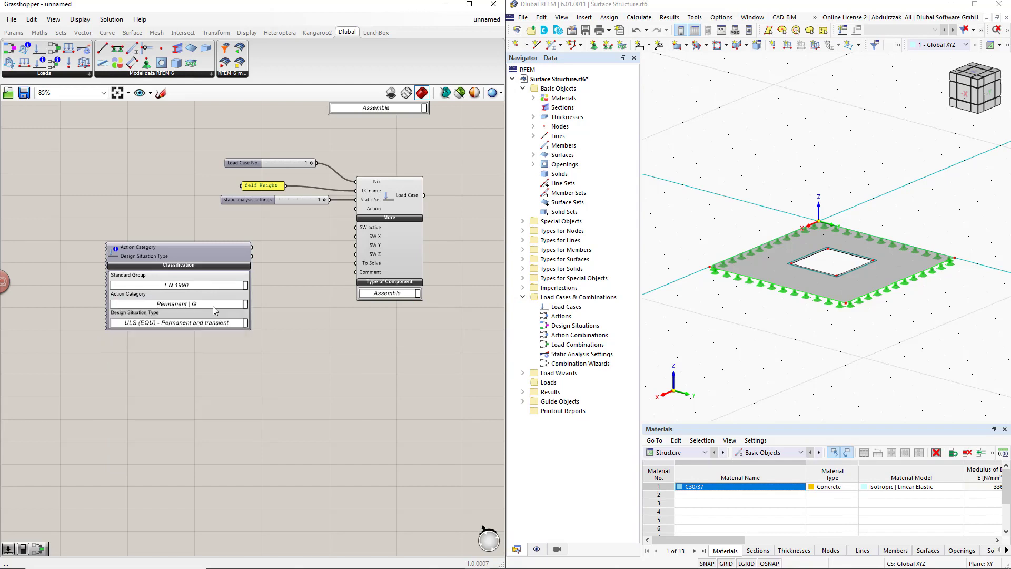
left_click(245, 323)
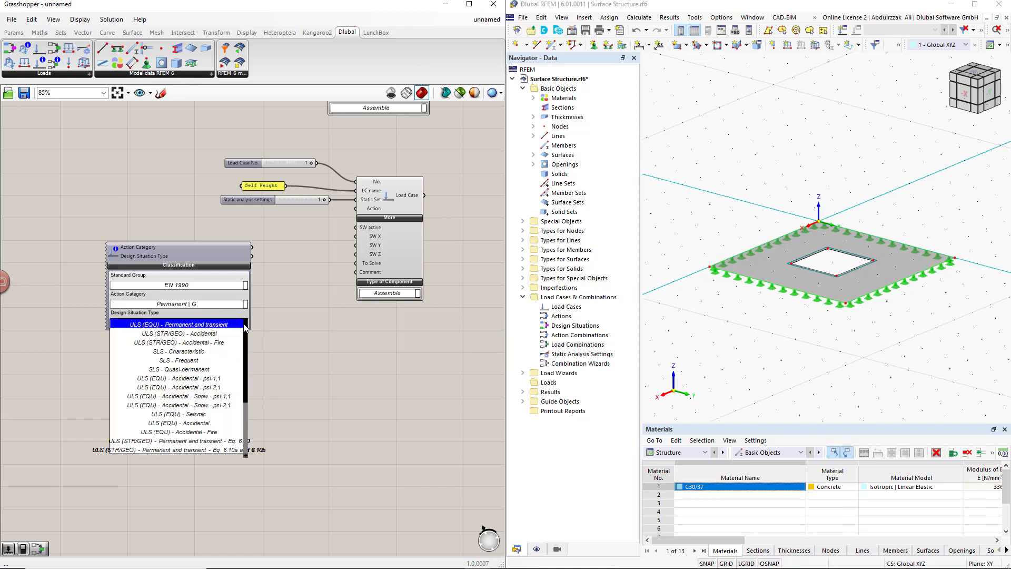
left_click(211, 441)
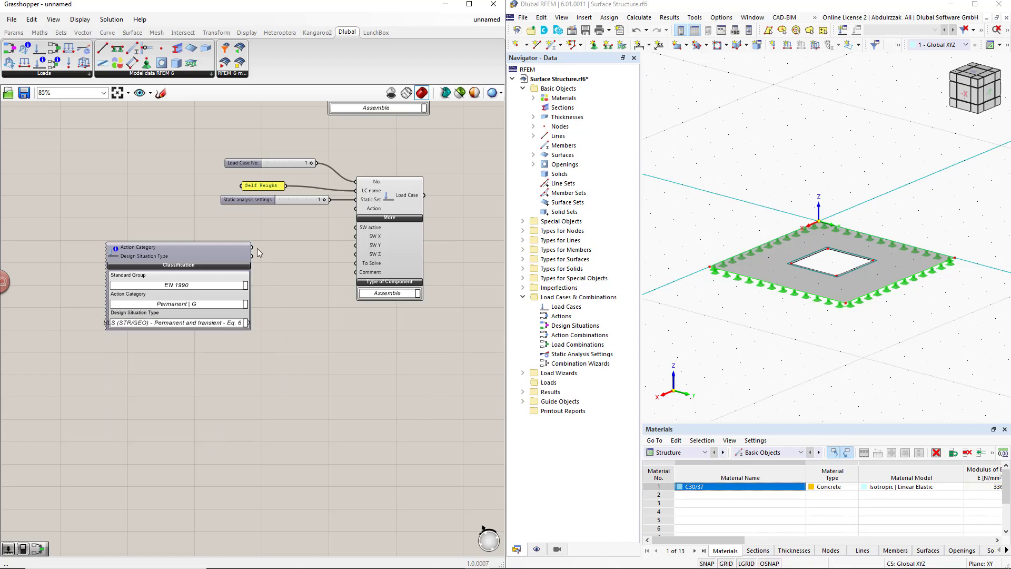
left_click_drag(253, 248, 352, 217)
left_click_drag(221, 254, 177, 230)
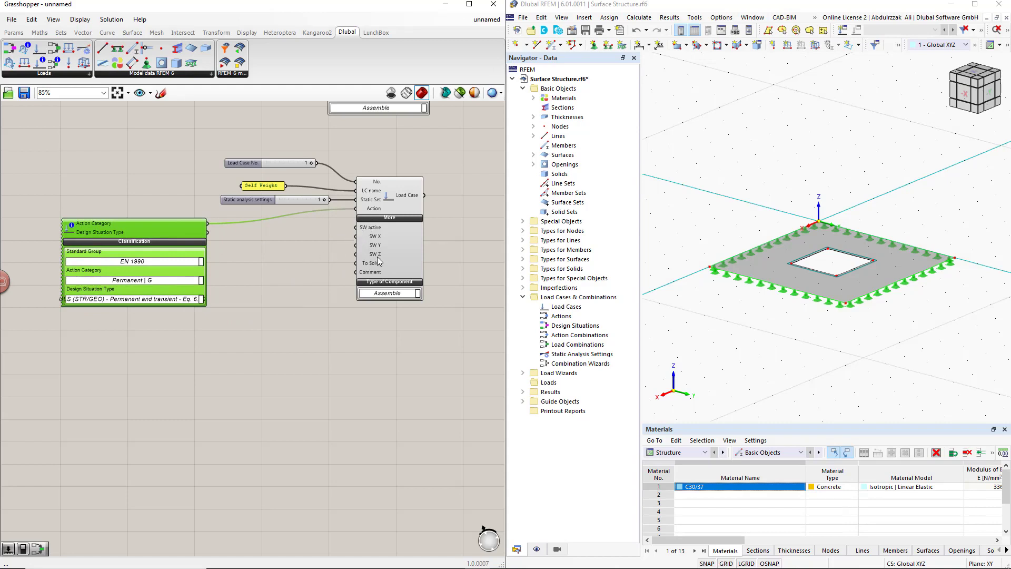
Add two Boolean toggles set to True and wire them to the Load Case's SW active and To Solve inputs
double_click(274, 247)
type("b")
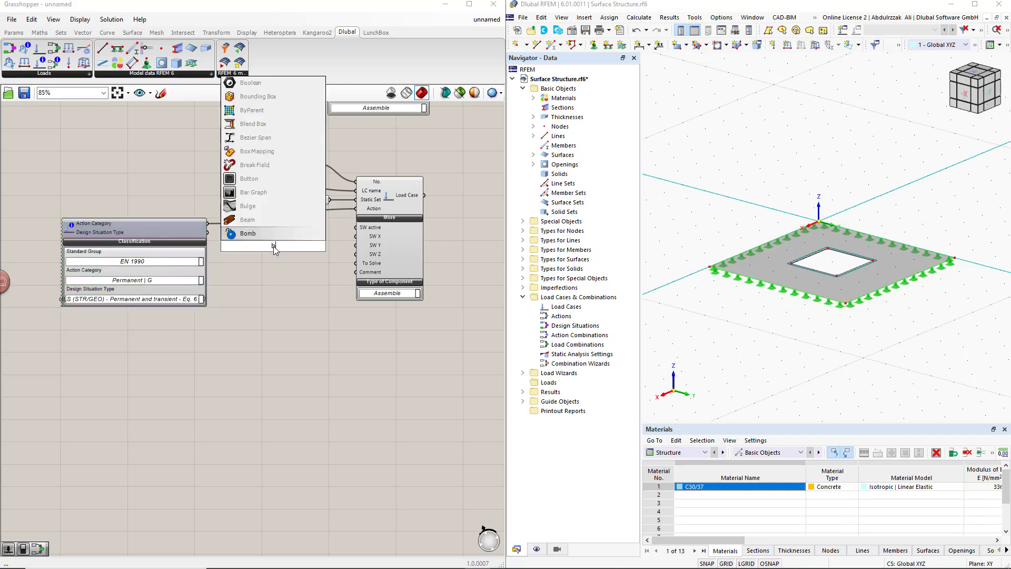
type("ool")
left_click(271, 226)
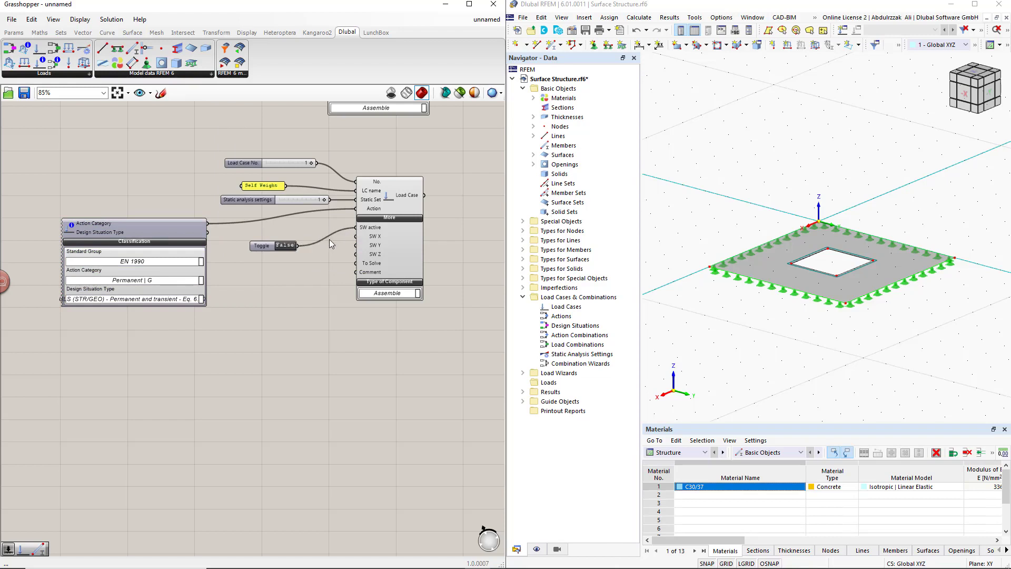
double_click(260, 246)
left_click_drag(260, 245, 350, 267, "alt")
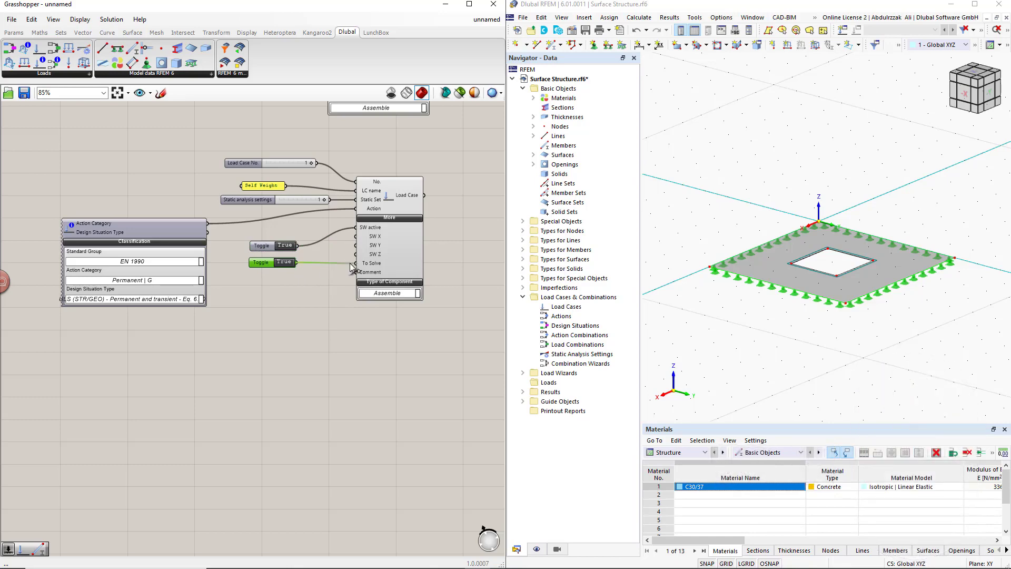
Group the RFEM export component with its two toggles and move the group down near the load case components
scroll(326, 308, "down", 5)
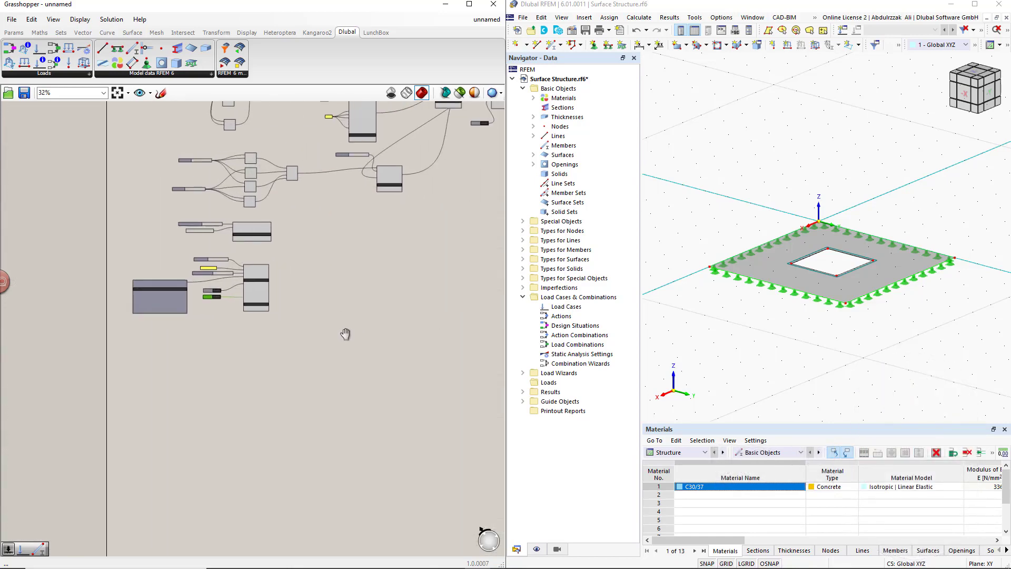
right_click_drag(400, 304, 329, 348)
right_click_drag(416, 232, 419, 277)
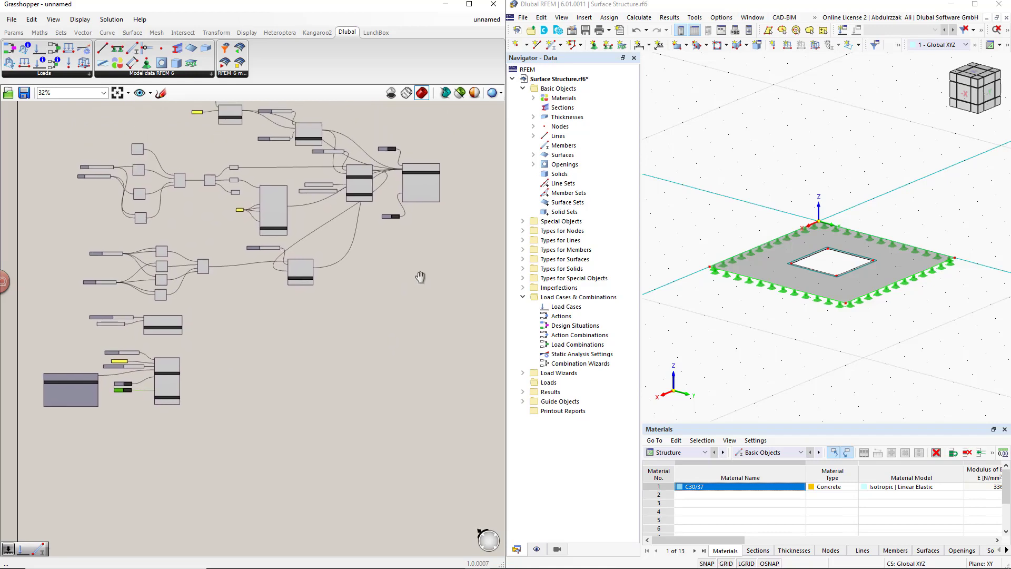
left_click_drag(453, 256, 390, 143)
key("ctrl+g")
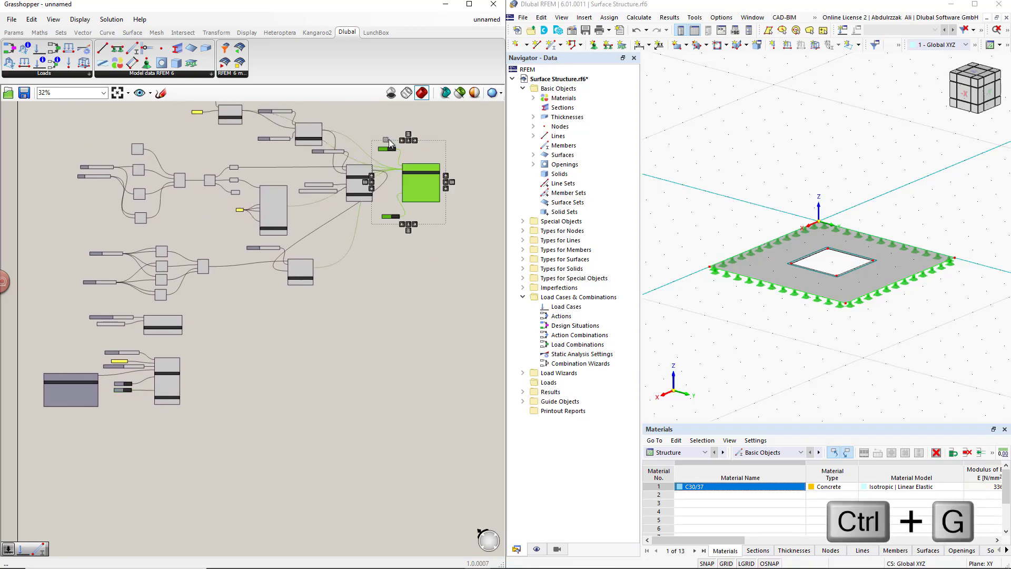
left_click_drag(412, 211, 367, 389)
Wire the Static Analysis Settings and Load Case outputs into the export component's Input alongside the existing connections
scroll(367, 388, "up", 5)
right_click_drag(358, 327, 208, 324)
left_click_drag(135, 226, 428, 287)
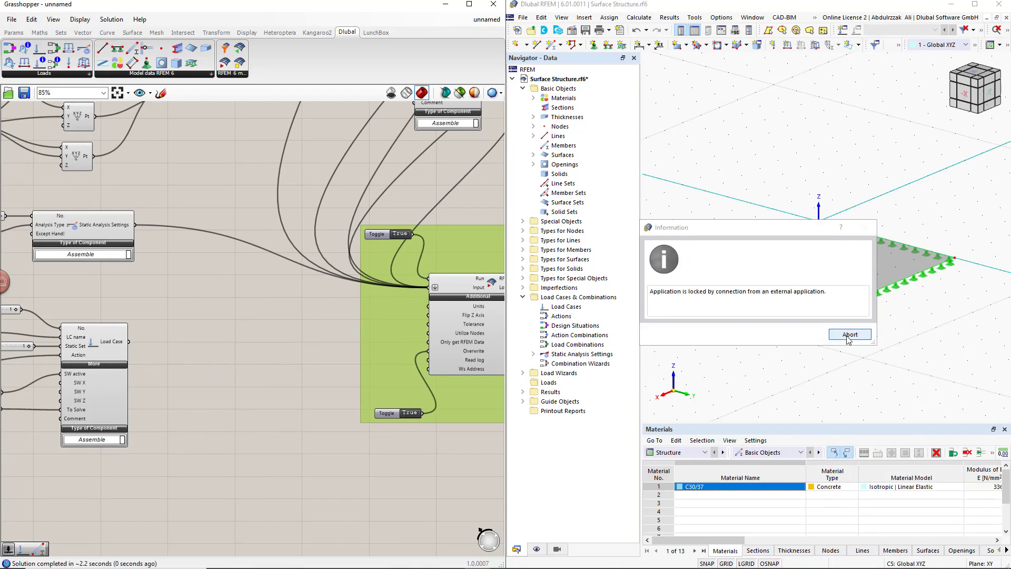
left_click_drag(132, 343, 424, 291, "shift")
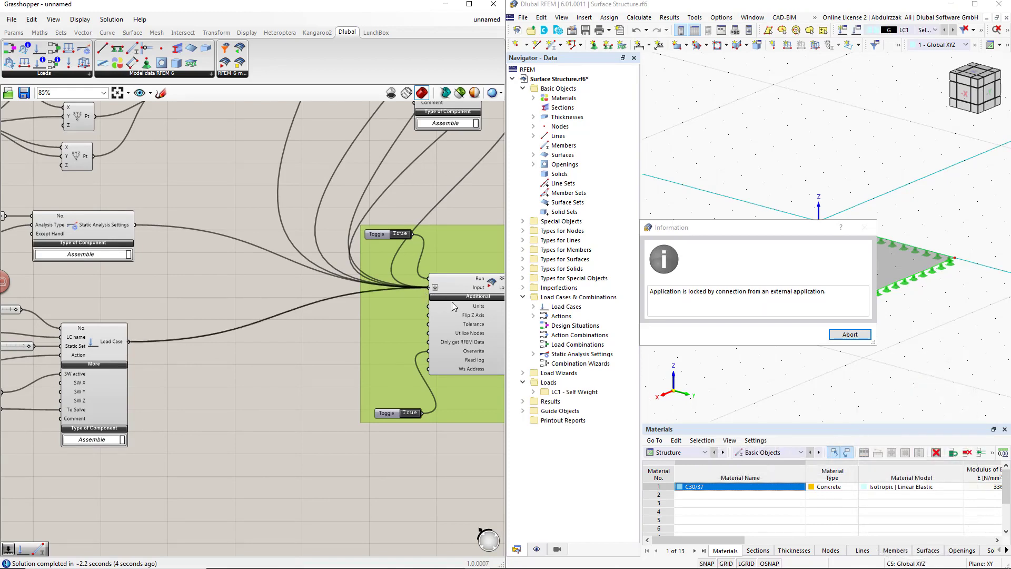
Switch to RFEM, dismiss the connection lock message, and check the list of load cases for the exported one
left_click(838, 336)
left_click(810, 337)
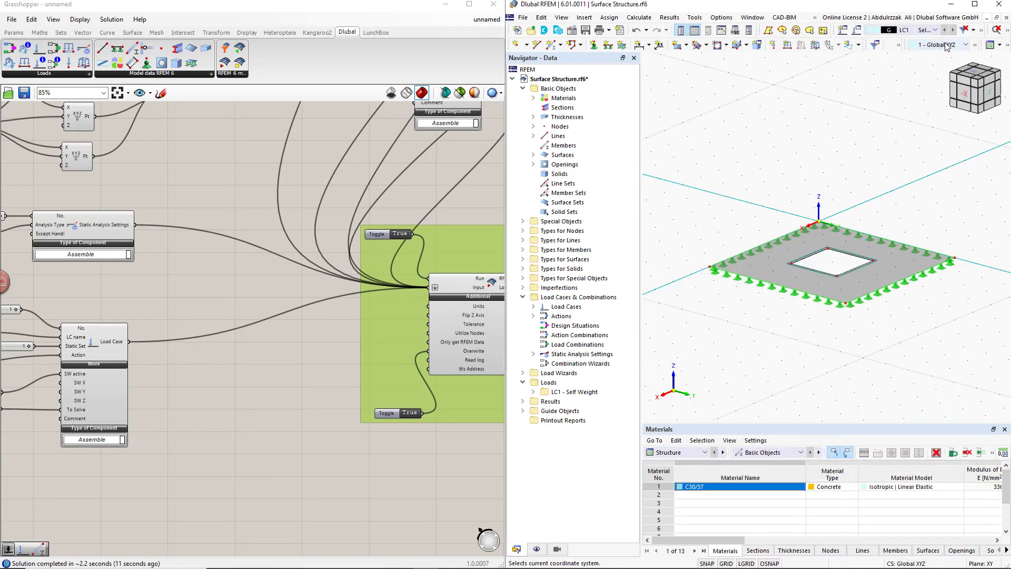
left_click(936, 30)
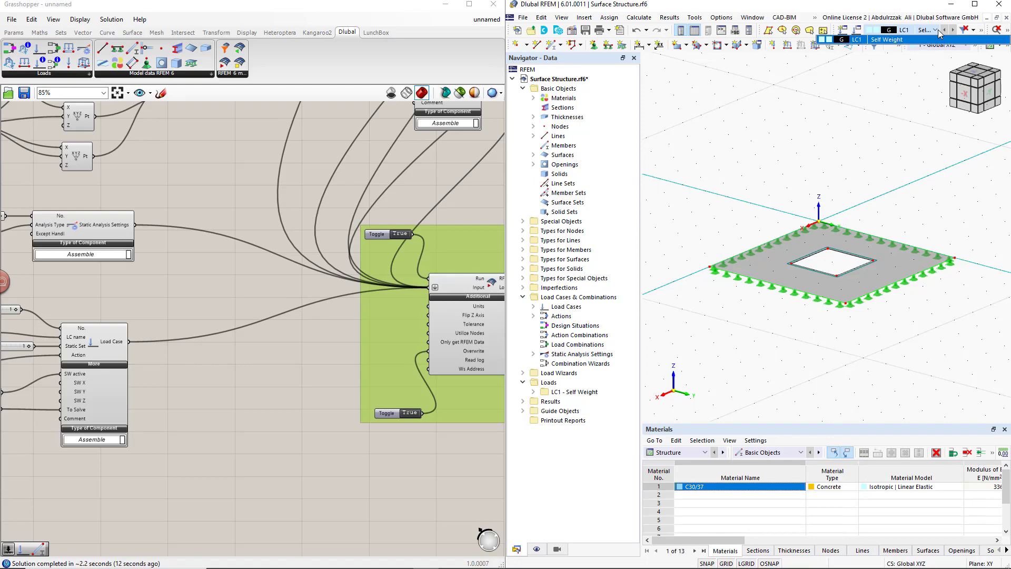
left_click(907, 96)
Return to Grasshopper and move the export group farther away from the load case components
left_click(277, 403)
scroll(277, 402, "down", 5)
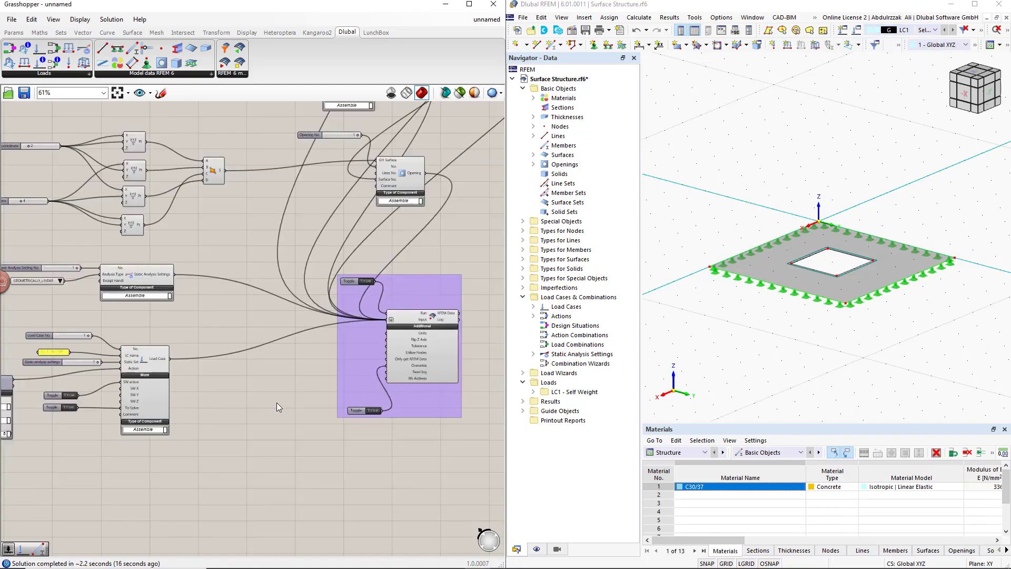
left_click_drag(329, 379, 477, 431)
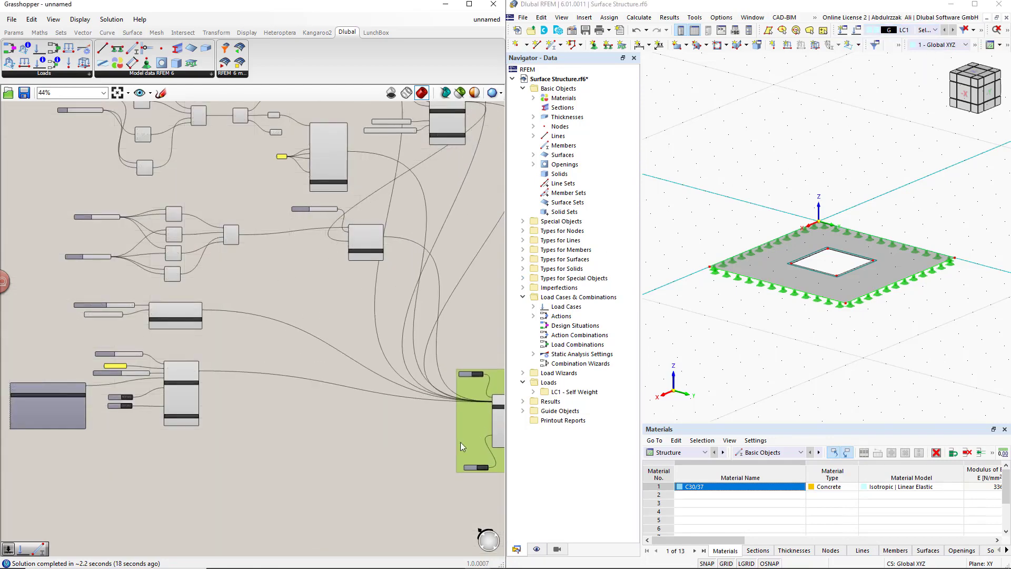
Place a Dlubal Design Situation component below the Load Case component
right_click_drag(346, 492, 395, 362)
right_click_drag(256, 392, 301, 359)
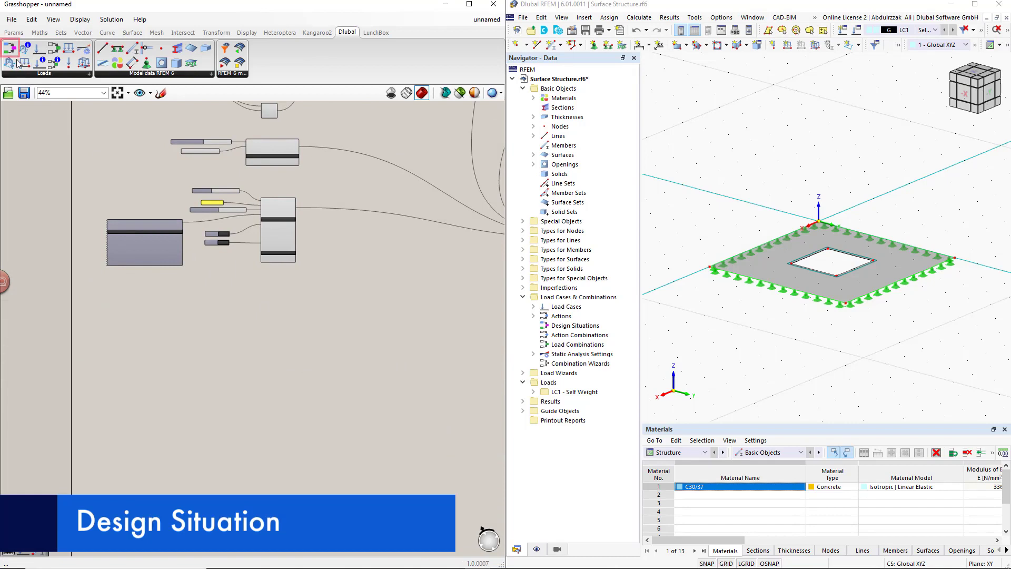
left_click_drag(13, 51, 138, 192)
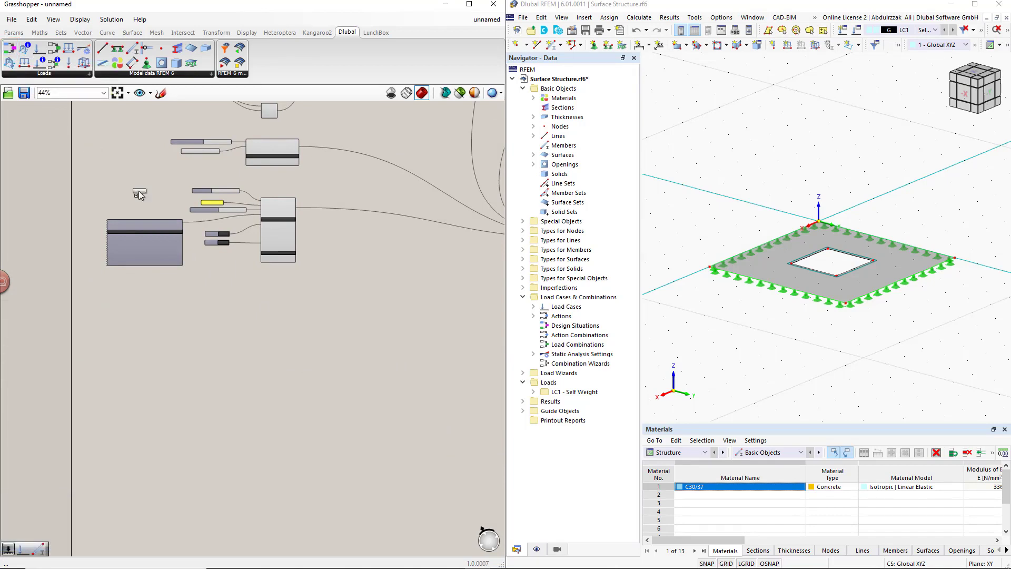
left_click_drag(283, 327, 279, 330)
scroll(240, 341, "up", 4)
right_click_drag(216, 363, 306, 361)
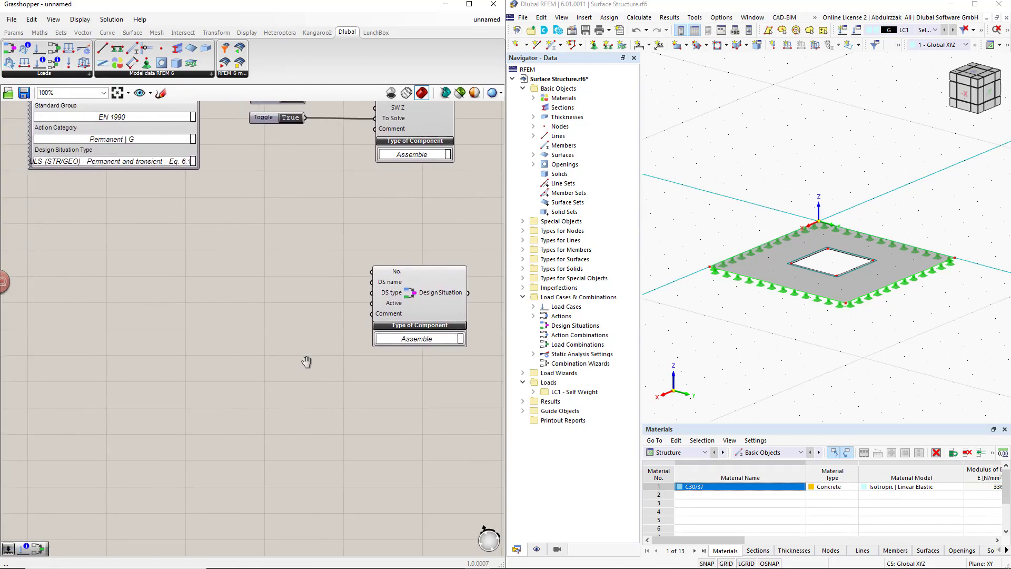
Add a slider with value 1 and wire it to the Design Situation's No. input, placing it slightly above that input
double_click(276, 275)
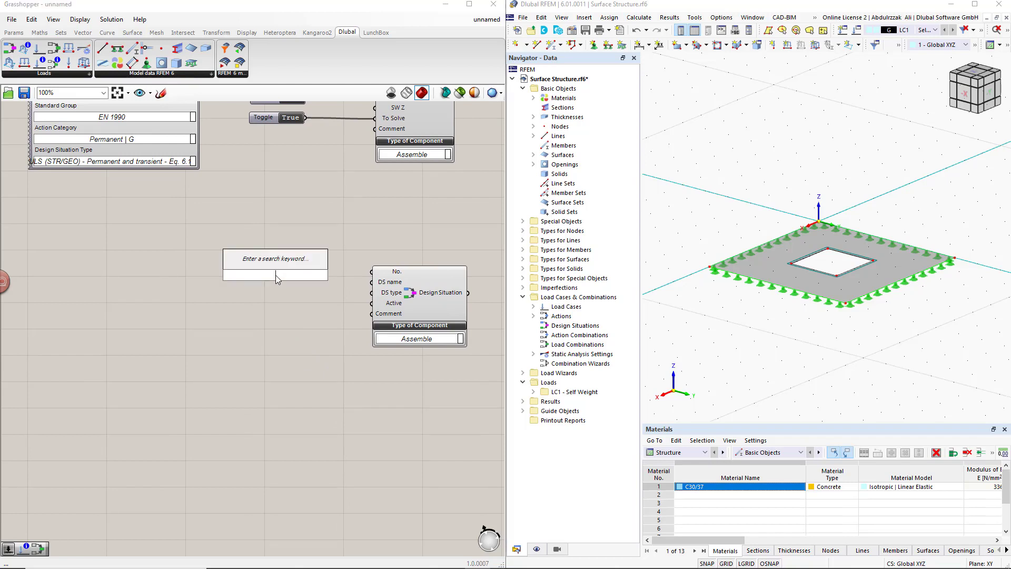
type("1")
key("Return")
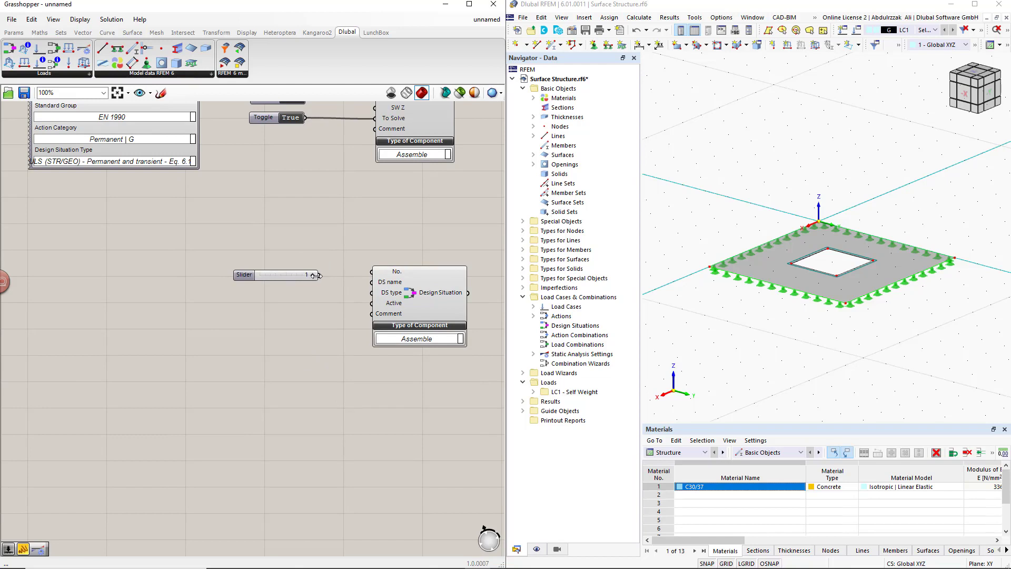
left_click_drag(316, 275, 372, 271)
left_click_drag(252, 272, 233, 261)
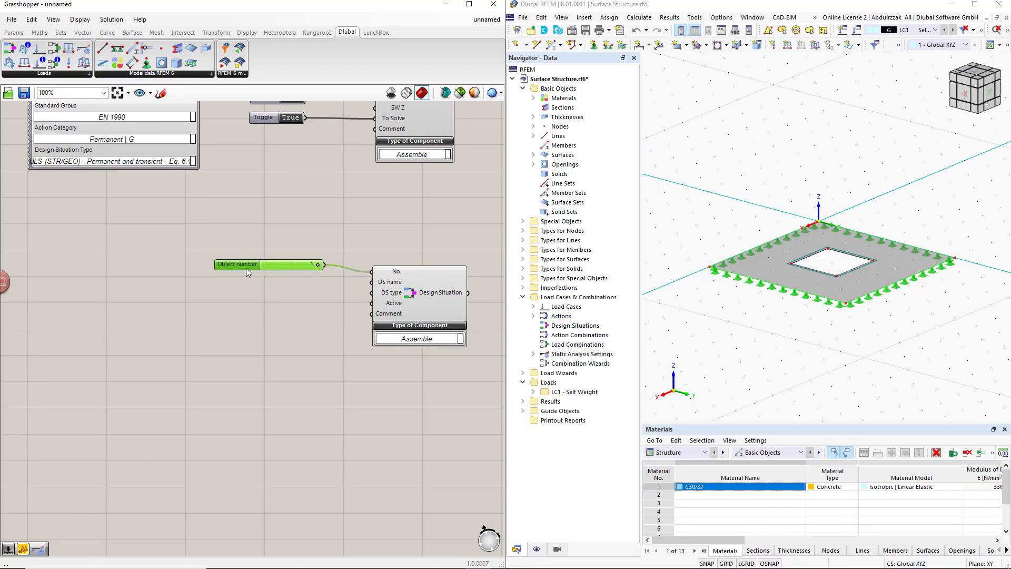
Add a panel containing ULS below the object number slider and wire it to the Design Situation's DS name input
left_click(301, 305)
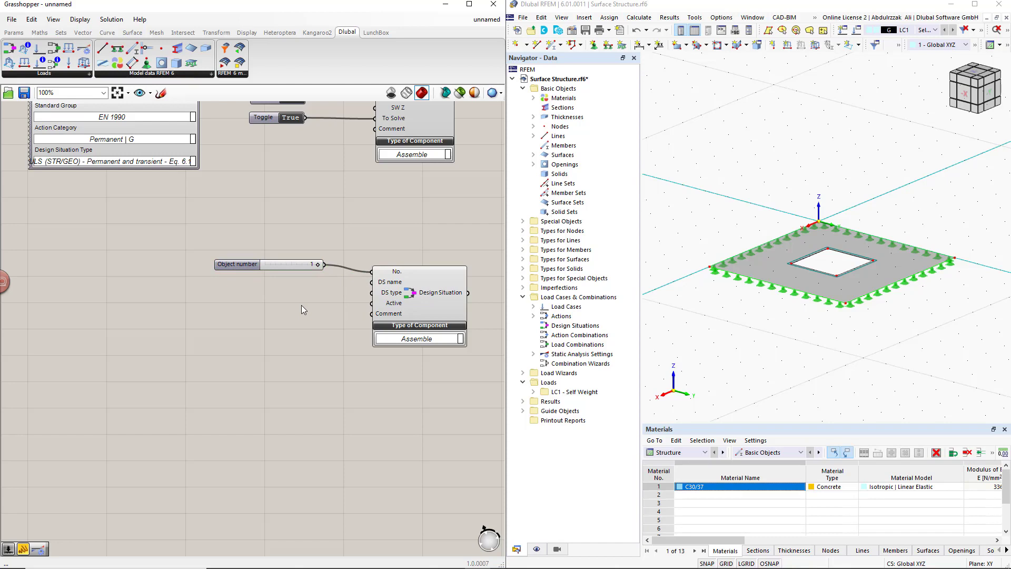
double_click(299, 293)
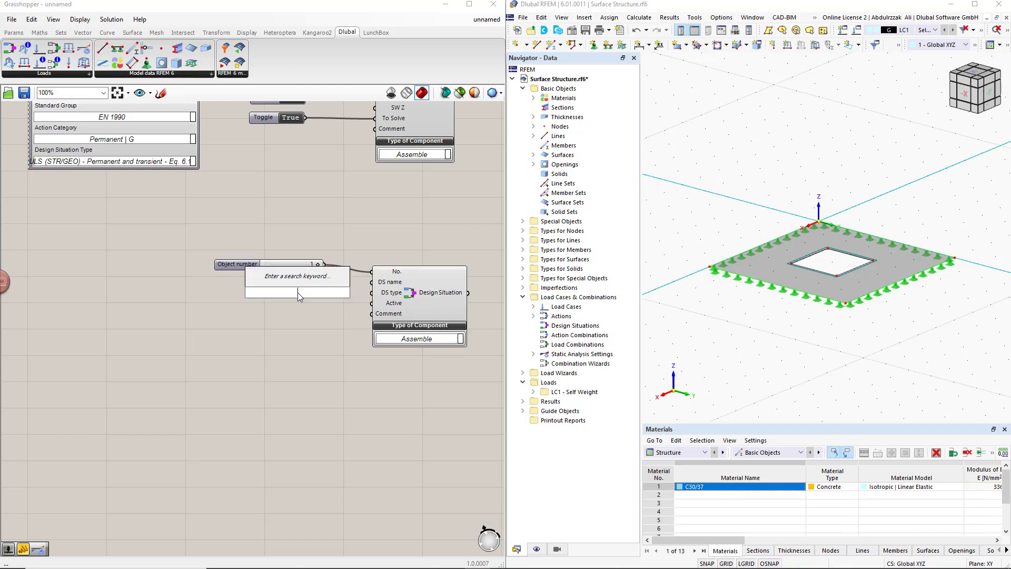
type("//")
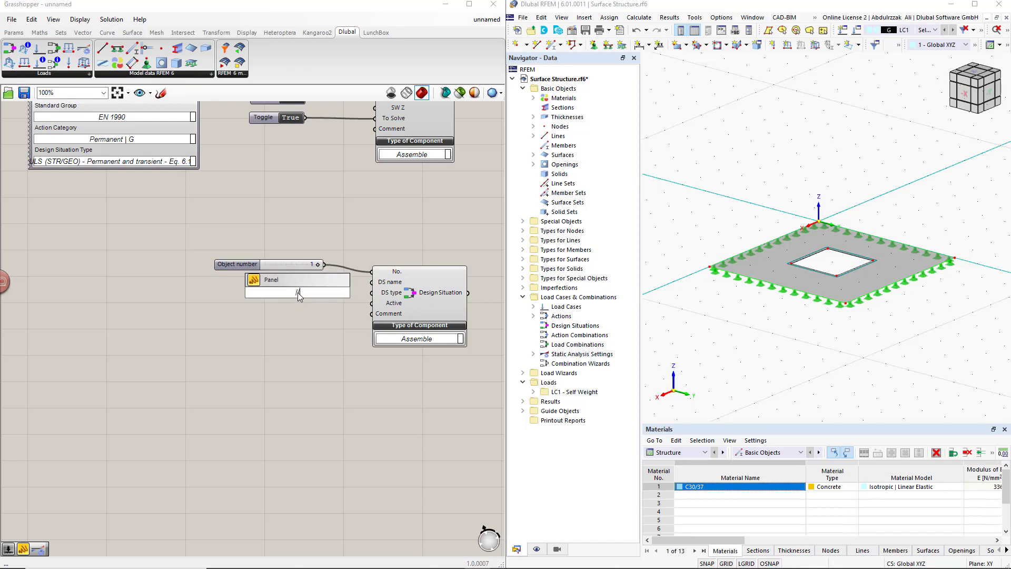
type("ULS")
key("Return")
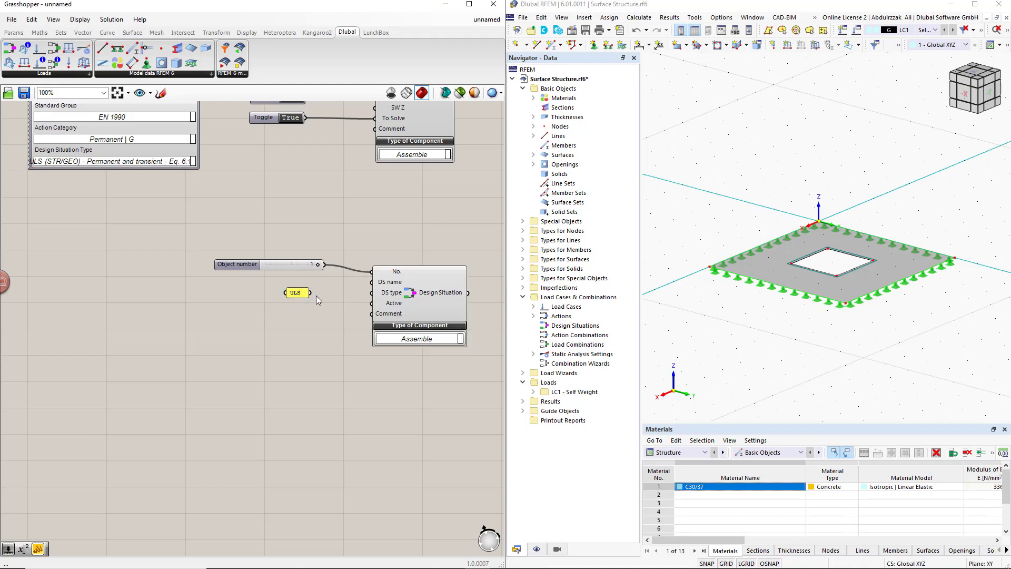
left_click_drag(311, 293, 352, 286)
left_click_drag(365, 287, 372, 283)
left_click(298, 294)
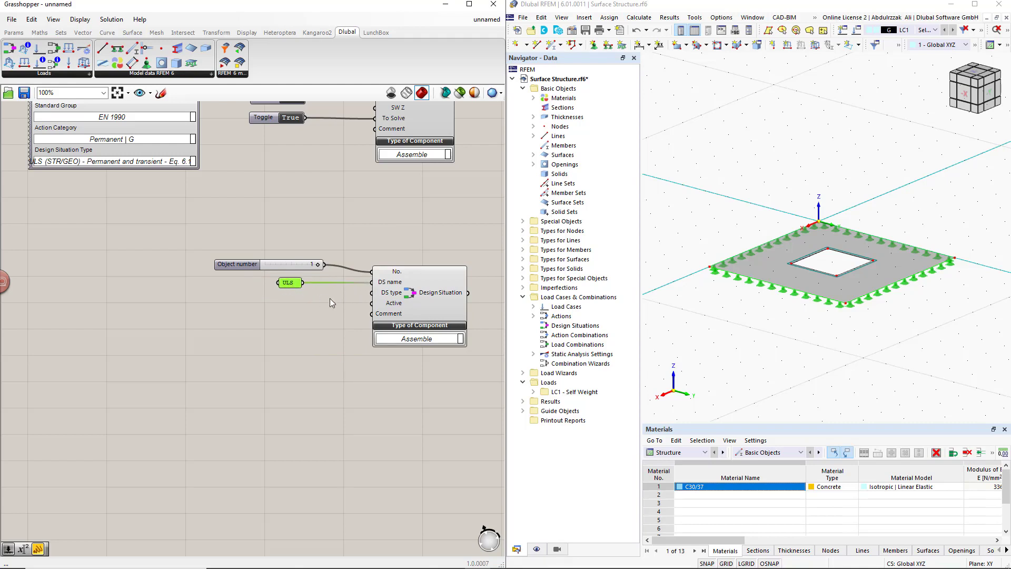
Place a Load Case Classification component below the ULS panel, keeping standard group EN 1990 and action category Permanent | G
scroll(370, 227, "down", 1)
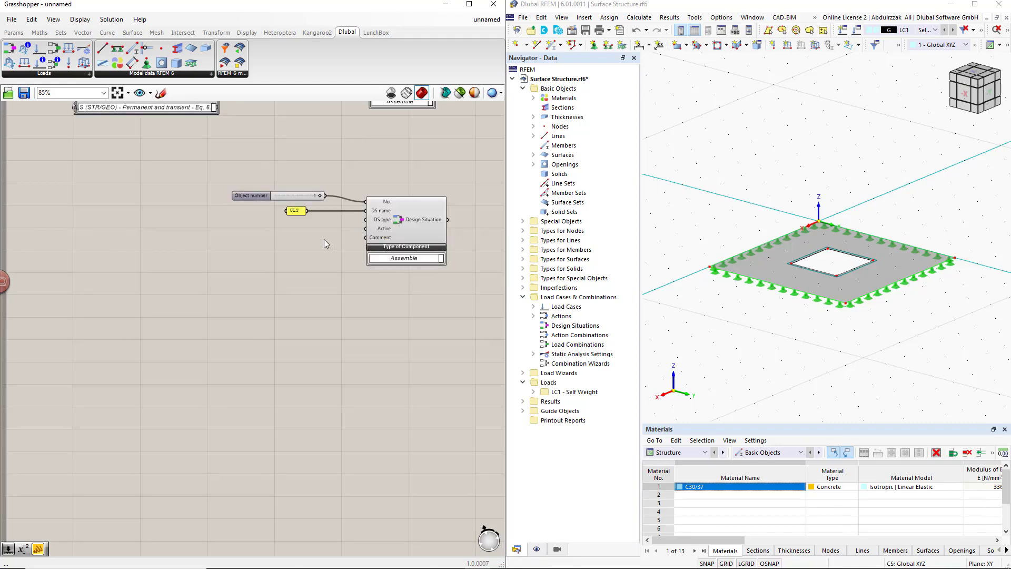
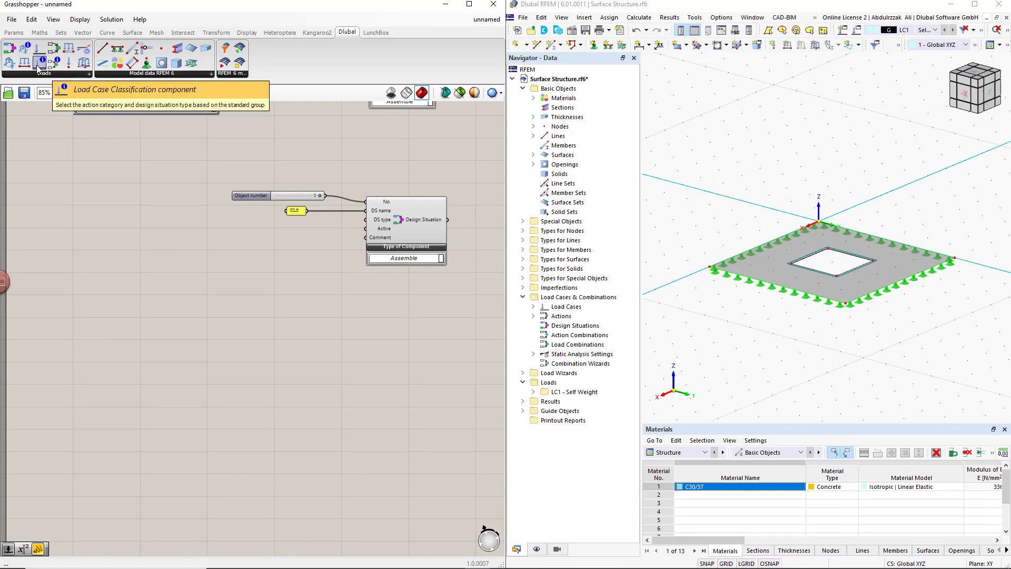
left_click_drag(38, 67, 218, 280)
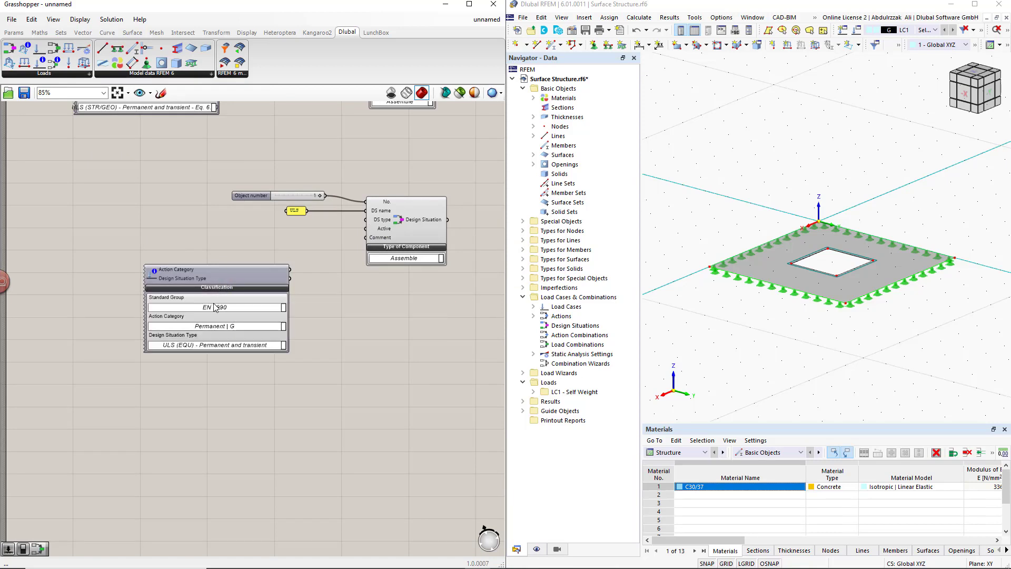
left_click(280, 310)
left_click(274, 311)
left_click(283, 330)
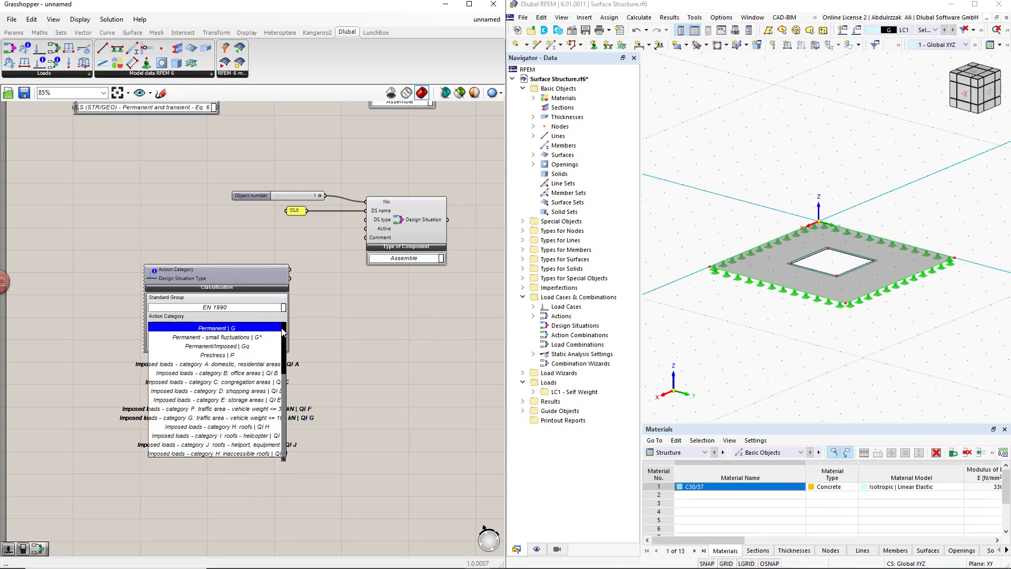
left_click(275, 328)
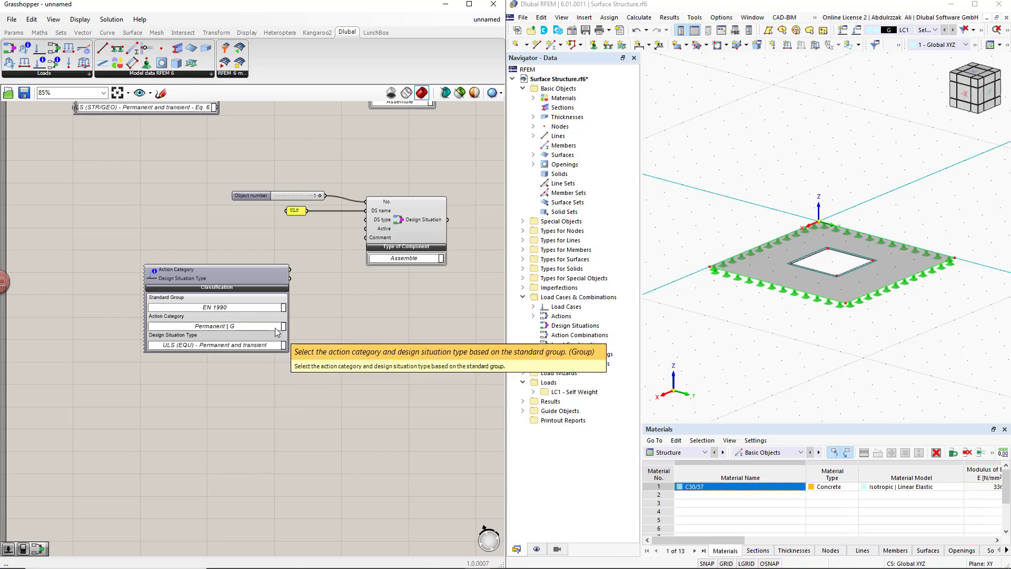
Set the classification's design situation type to ULS (STR/GEO) - Permanent and transient - Eq. 6.10 and wire it to the DS type input
right_click_drag(296, 364, 256, 320)
left_click(253, 314)
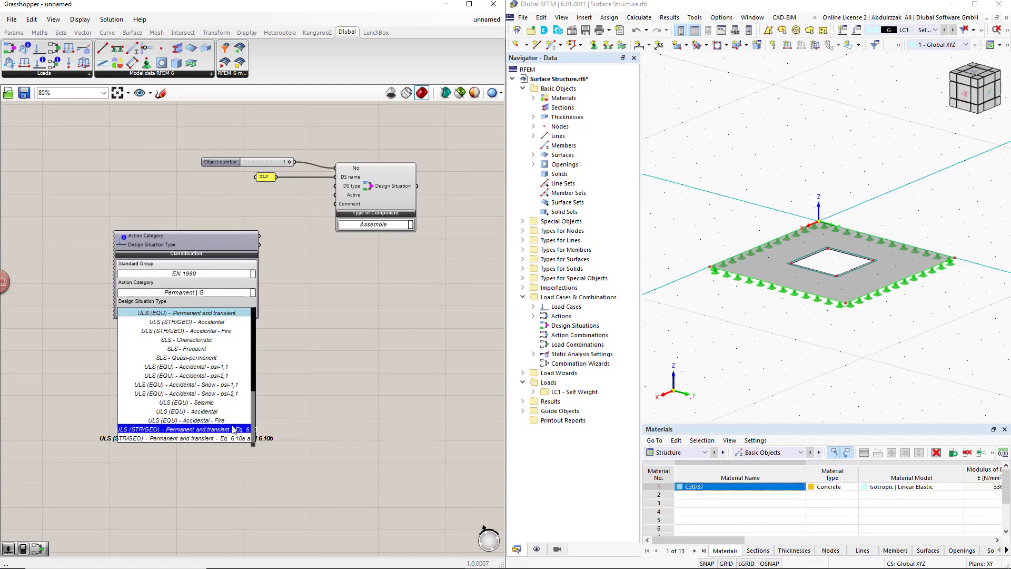
left_click(233, 429)
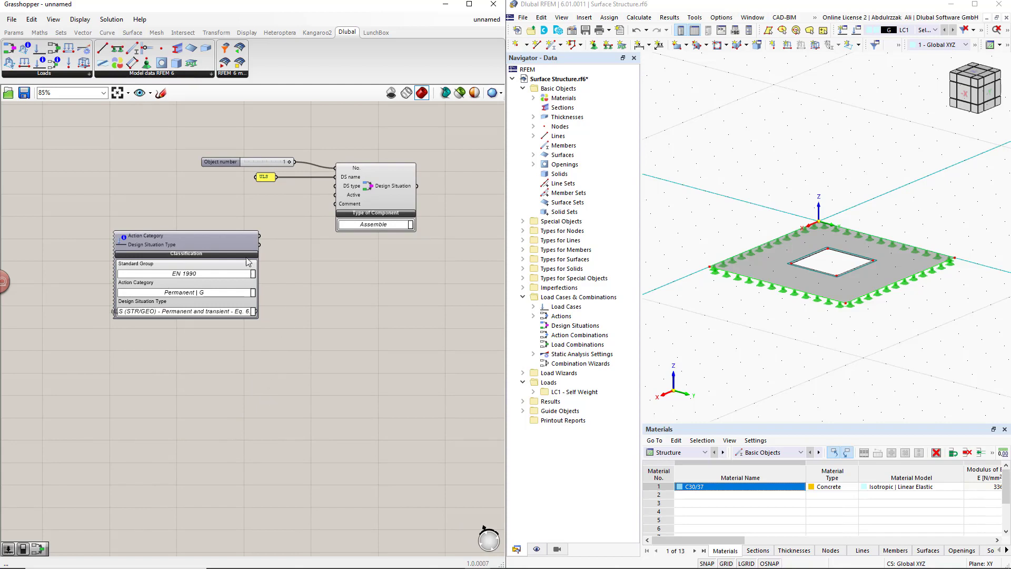
left_click_drag(237, 237, 335, 186)
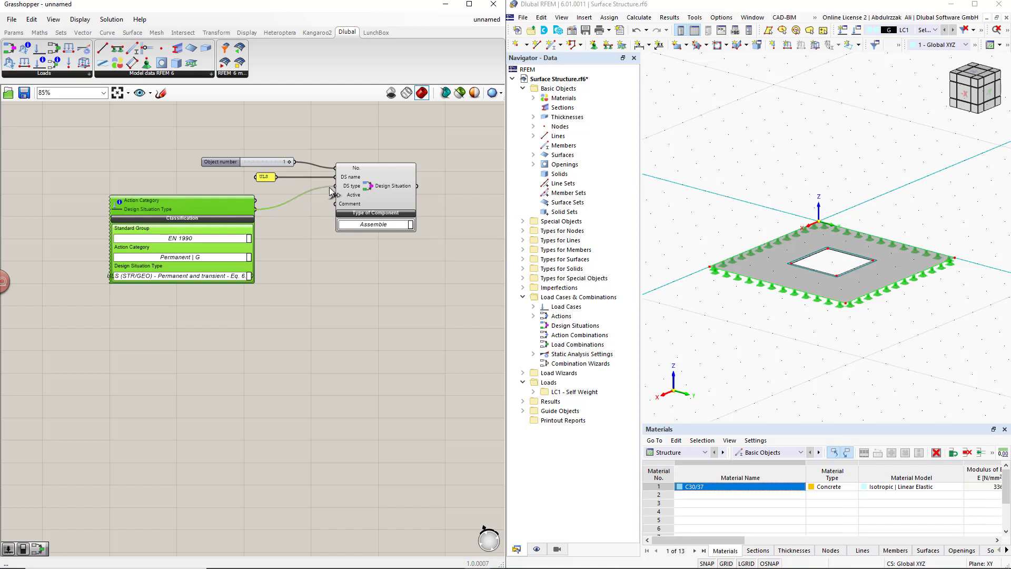
left_click(316, 217)
Add the Design Situation output to the existing connections on the export component's Input
scroll(315, 219, "down", 2)
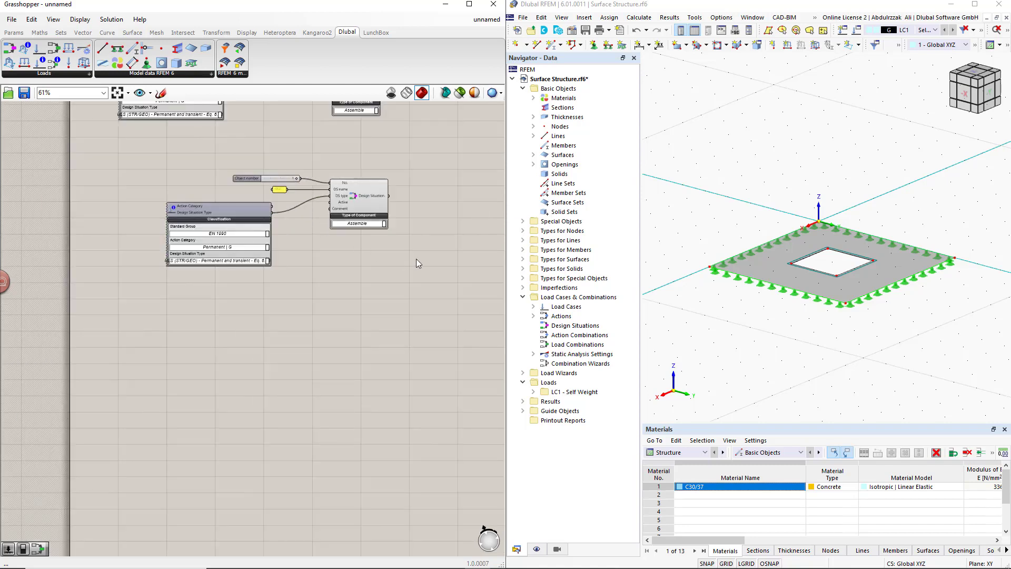
right_click_drag(416, 259, 281, 344)
scroll(414, 317, "down", 2)
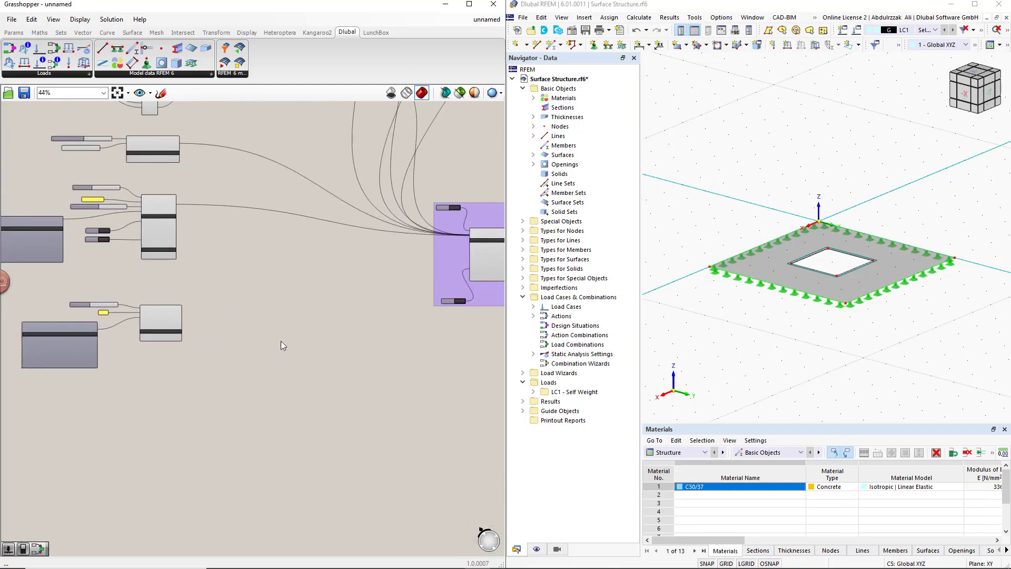
scroll(444, 285, "up", 2)
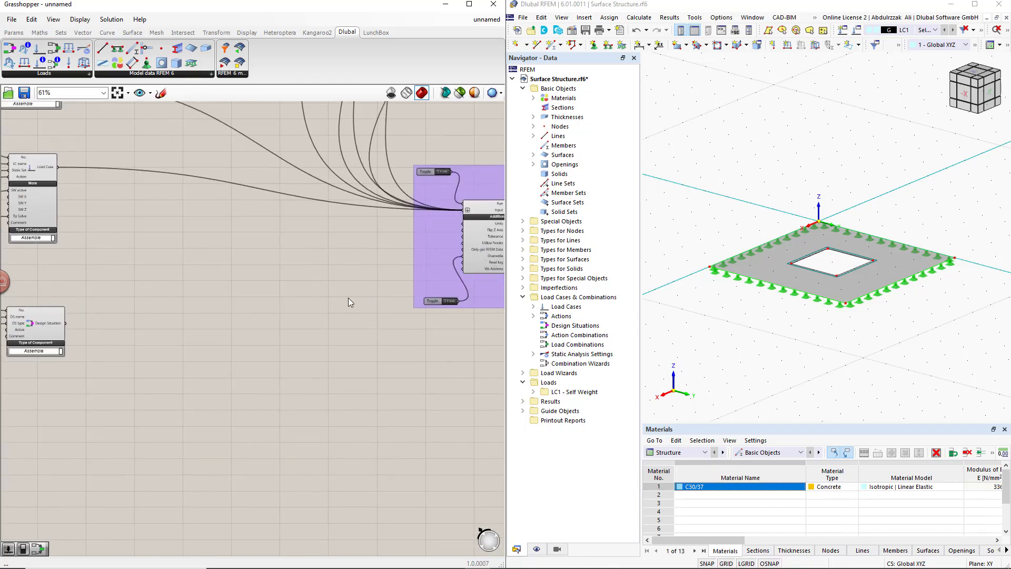
scroll(342, 219, "up", 1)
left_click_drag(15, 341, 487, 214, "shift")
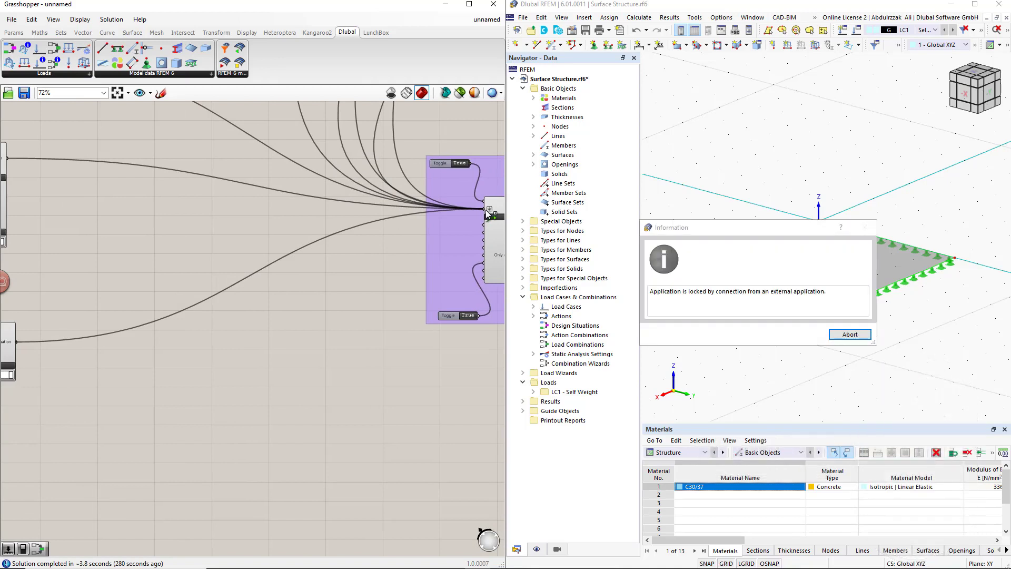
Switch to RFEM, abort the locked connection, and check the exported design situation in the load cases and combinations
left_click(846, 336)
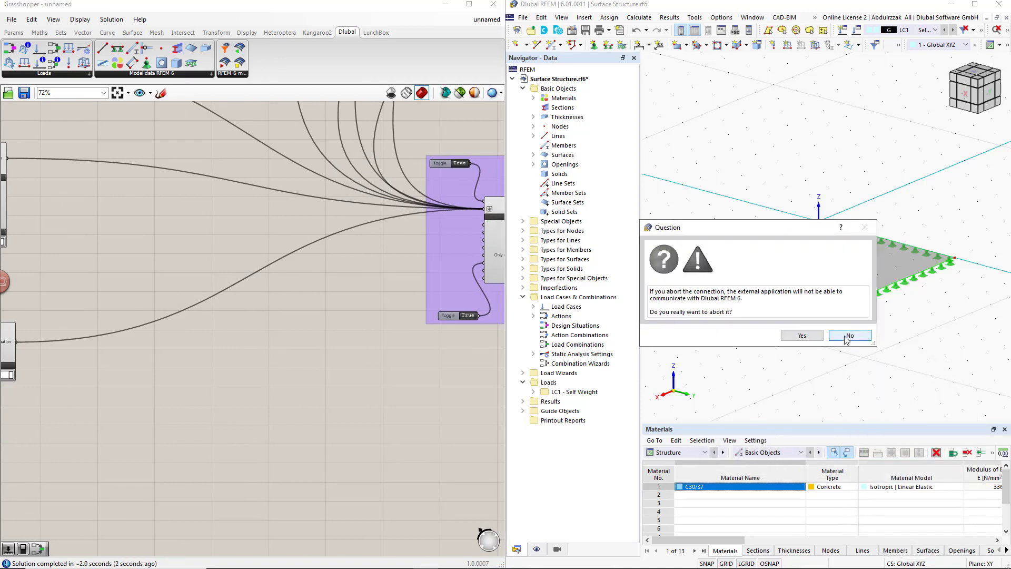
left_click(809, 338)
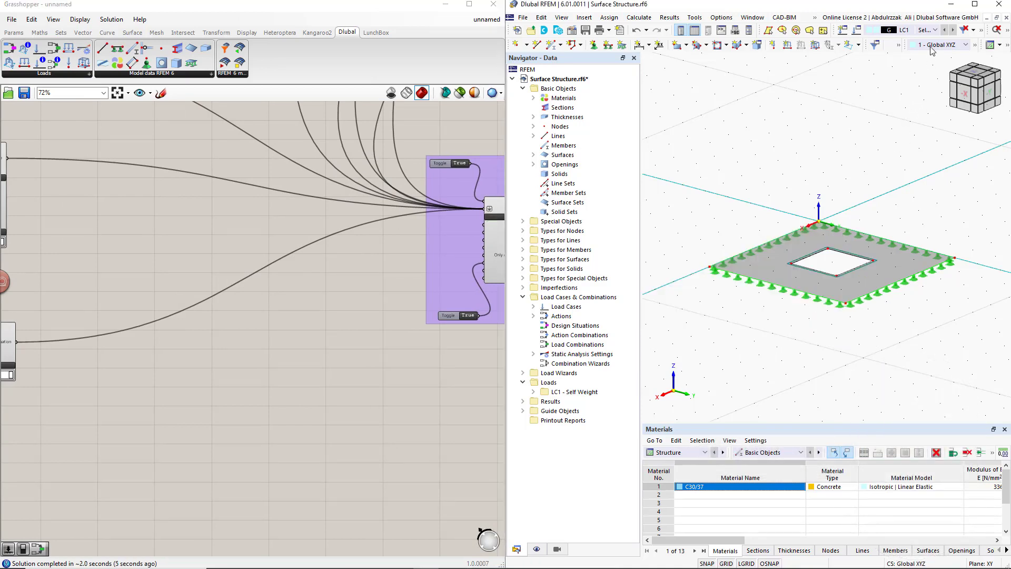
left_click(936, 30)
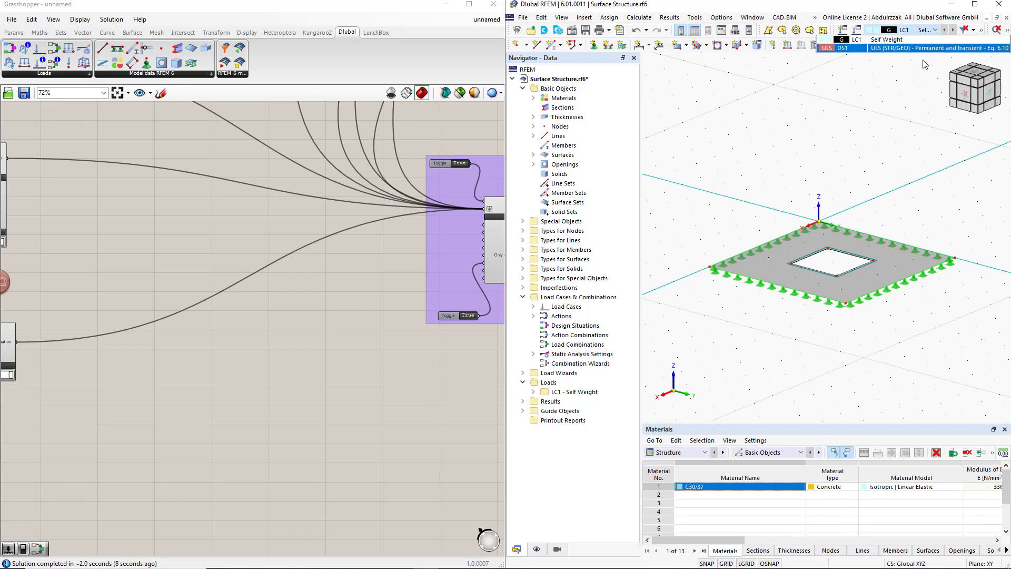
left_click(907, 73)
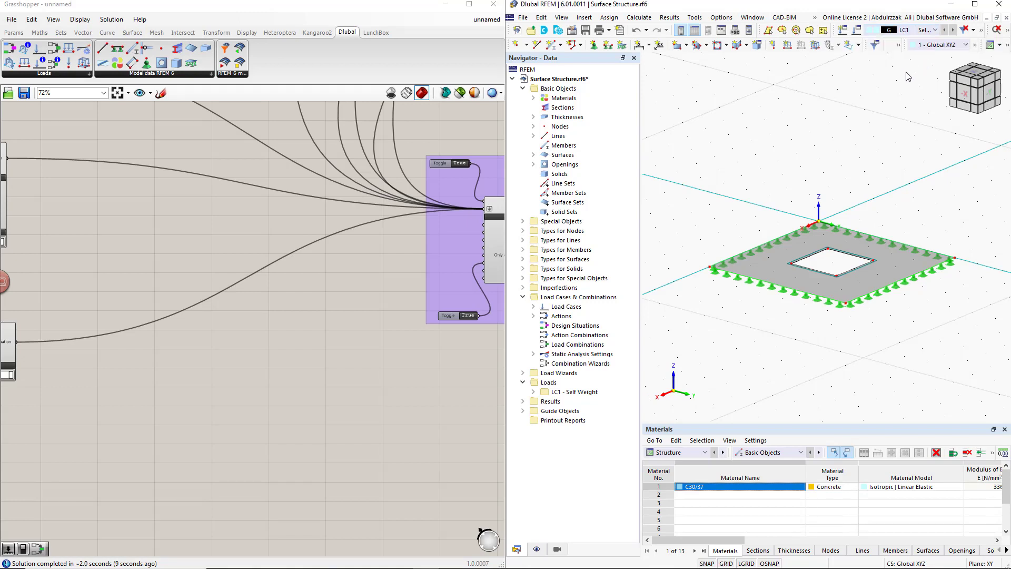
left_click(857, 31)
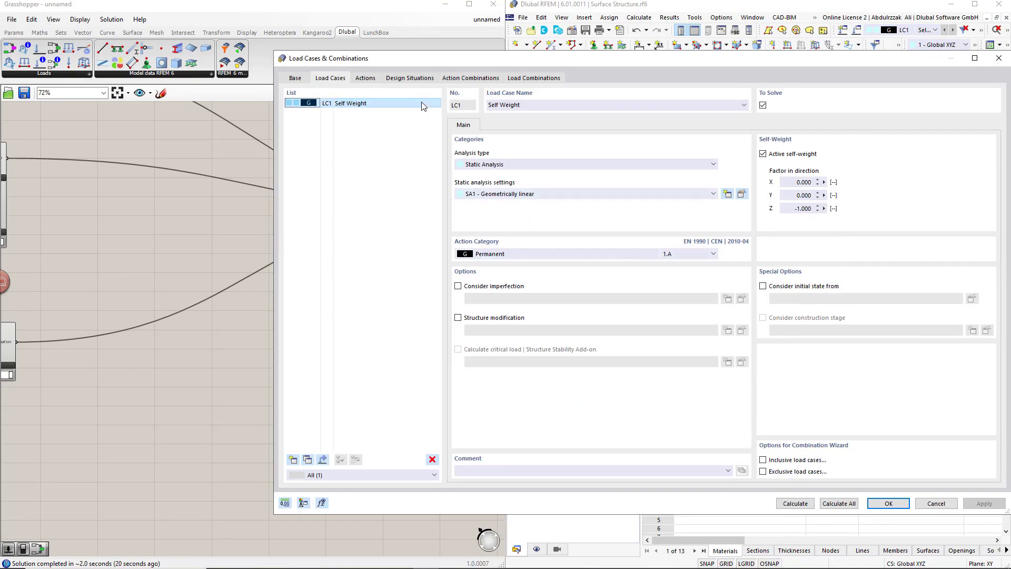
left_click(420, 78)
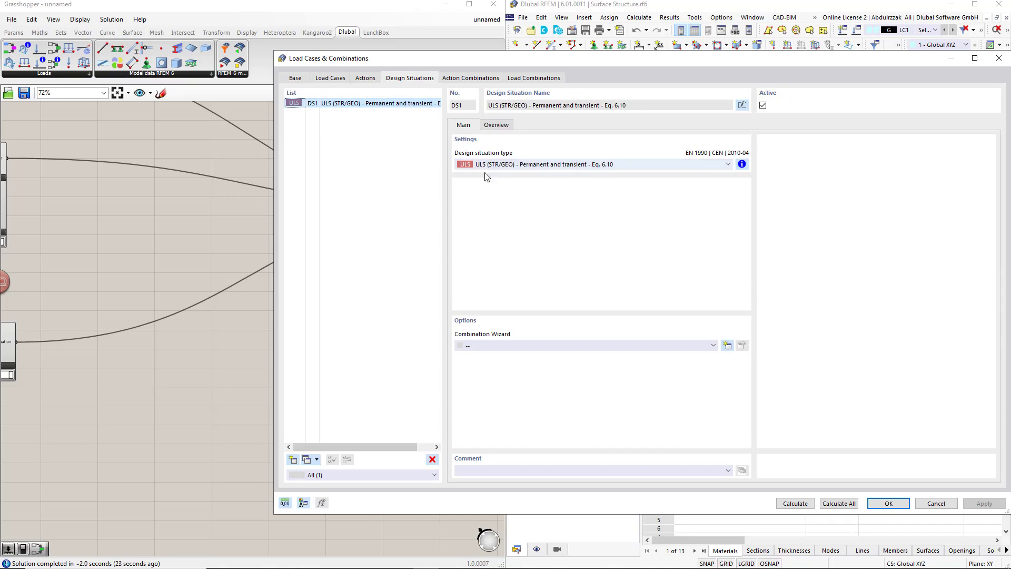
left_click(936, 503)
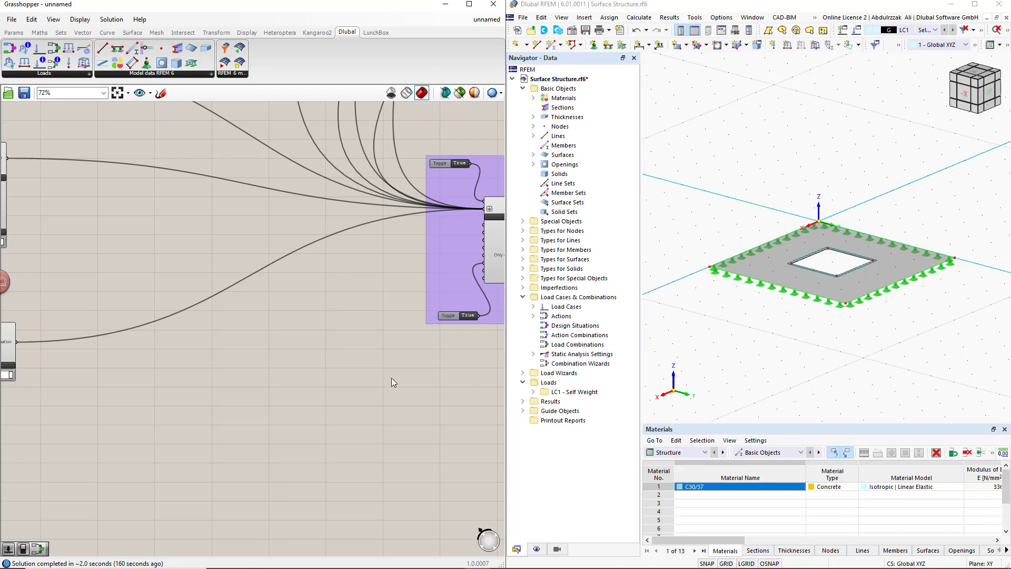
Return to Grasshopper and place a Load Combination component below the Design Situation, with a Load Combination Item component before it
scroll(170, 403, "down", 4)
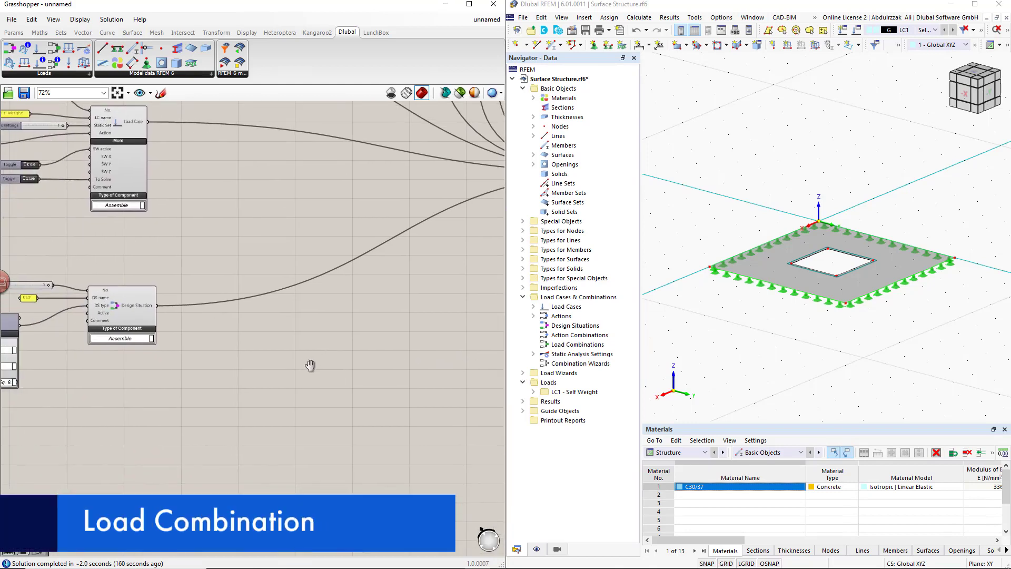
right_click_drag(337, 330, 409, 246)
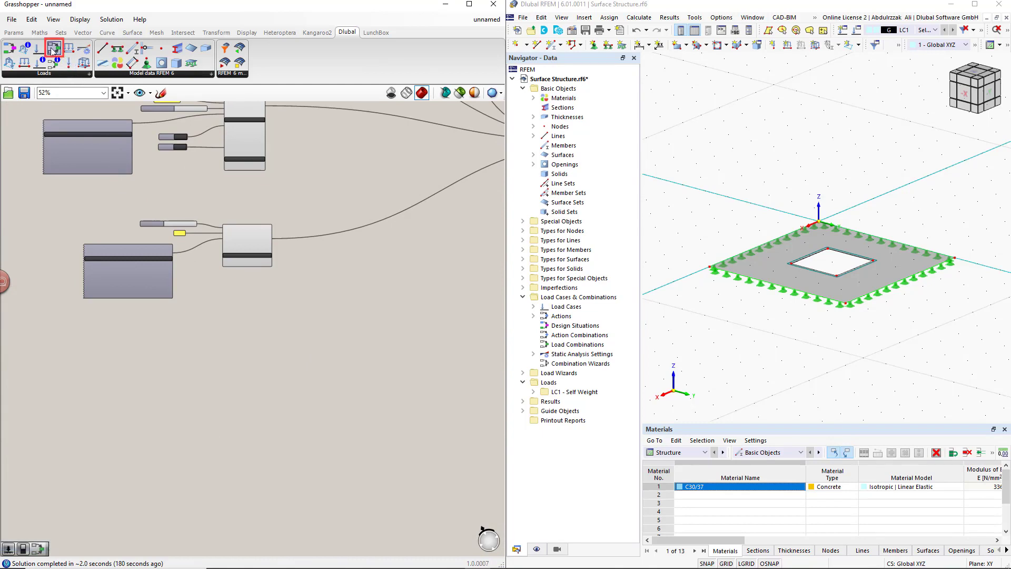
left_click_drag(53, 51, 375, 409)
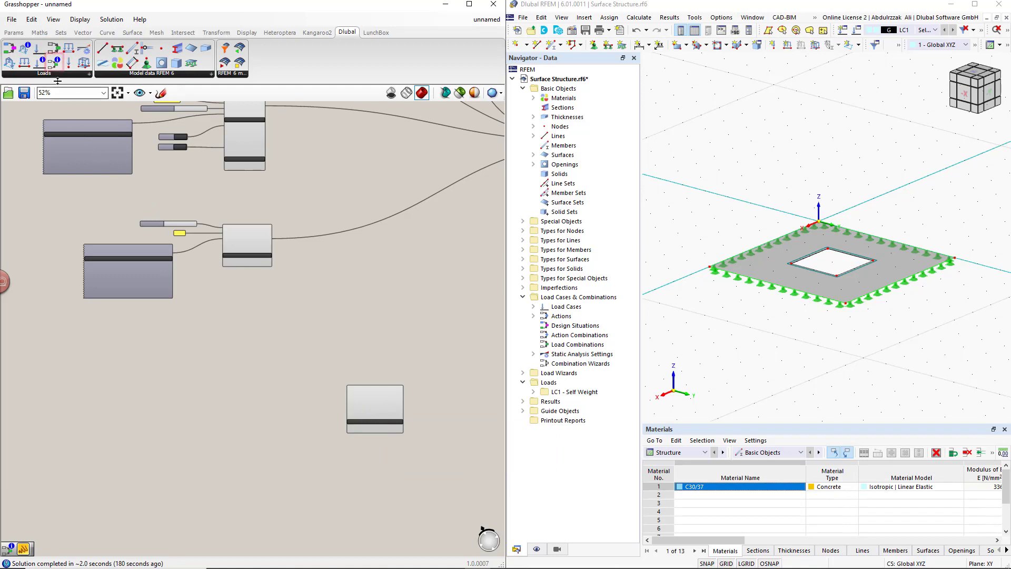
left_click_drag(55, 62, 235, 405)
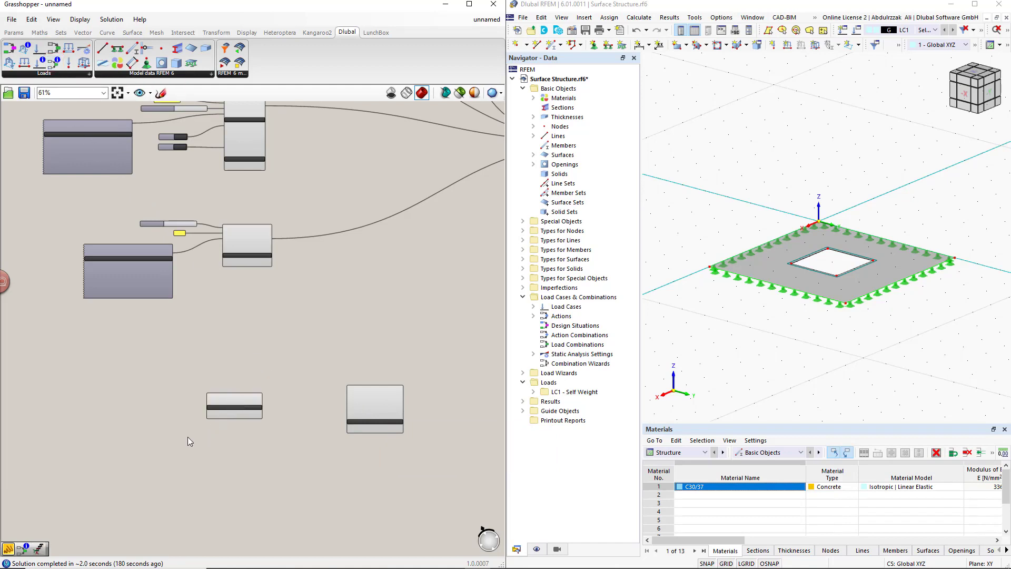
Add a panel containing 1 beside the Load Combination Item component, on its input side
scroll(188, 437, "up", 4)
double_click(146, 322)
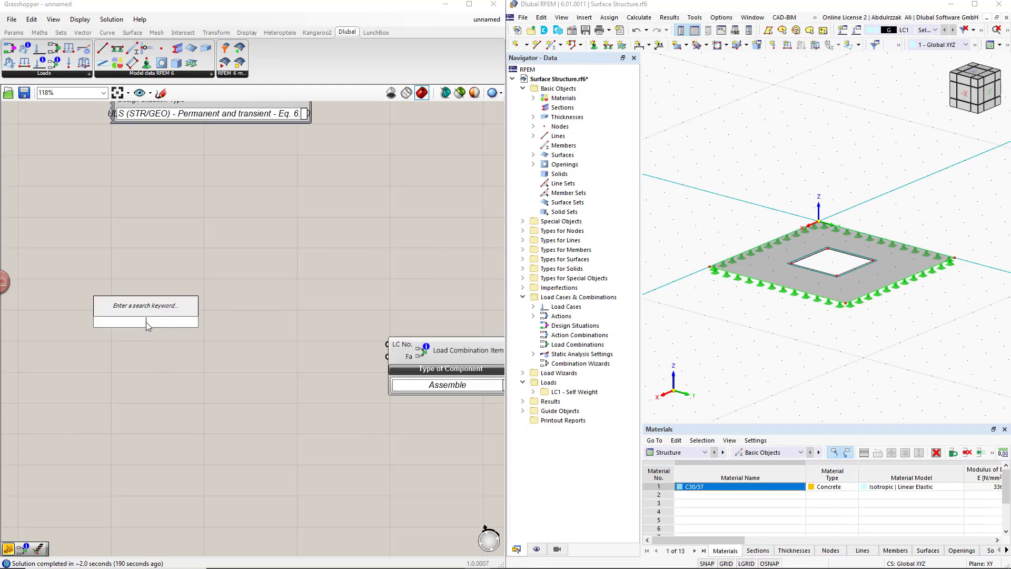
type("//")
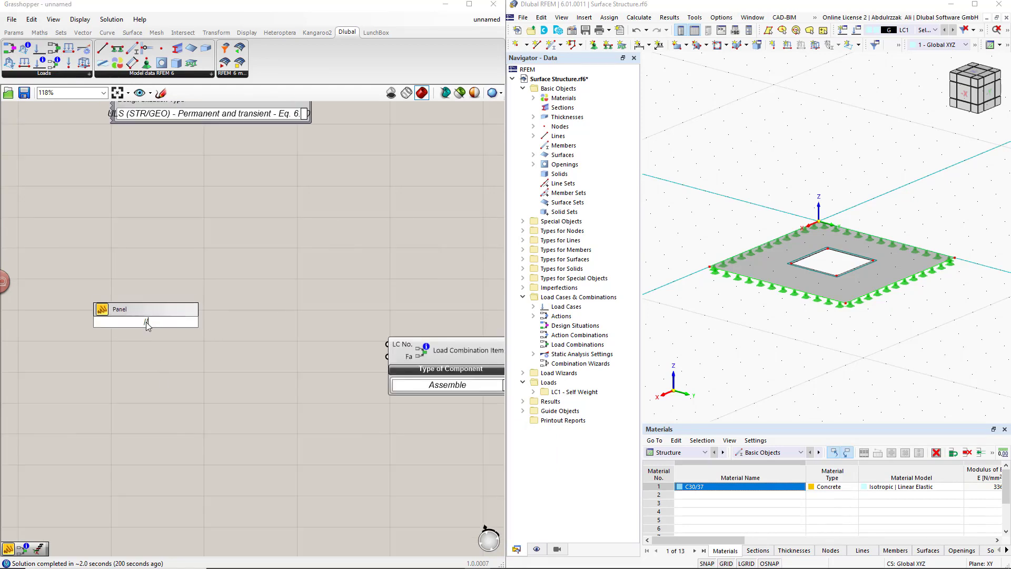
type("1")
key("Return")
left_click(149, 327)
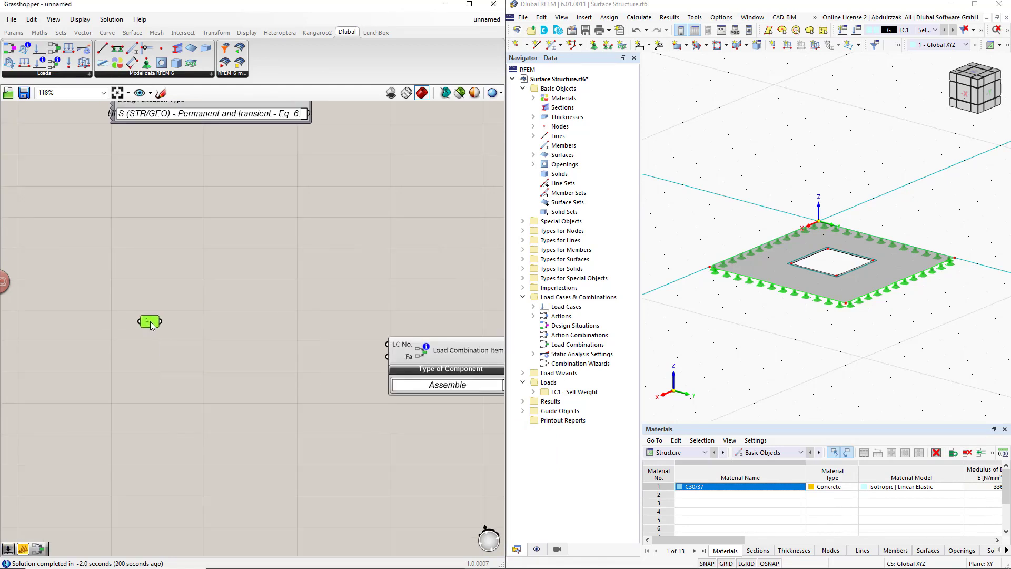
Duplicate the panel just below the original and set the copy's content to 1.35
left_click_drag(150, 331, 145, 374, "alt")
double_click(144, 375)
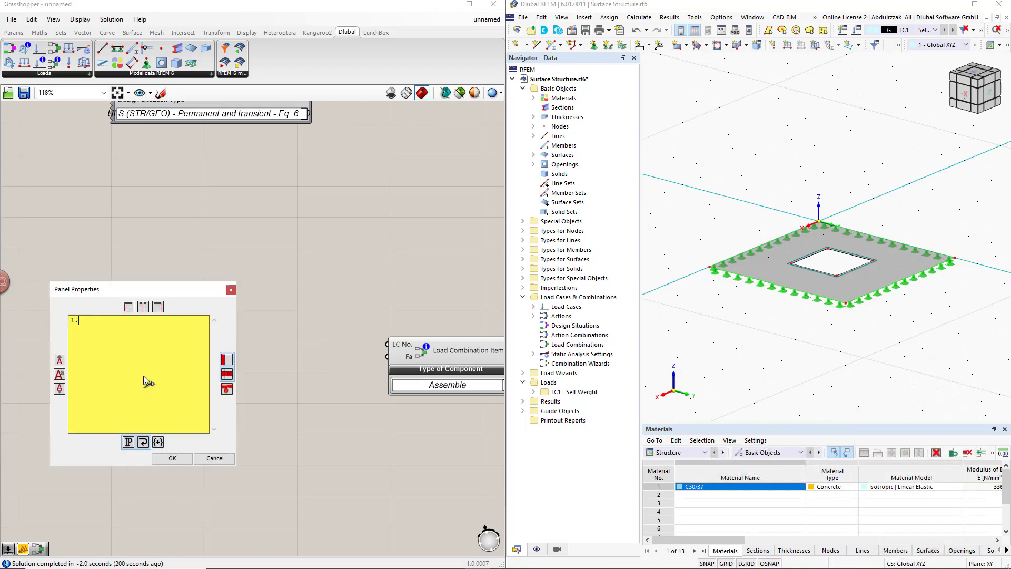
type(".35")
left_click(172, 458)
Turn off multiline data for both panels and enlarge the panel containing 1
right_click(147, 375)
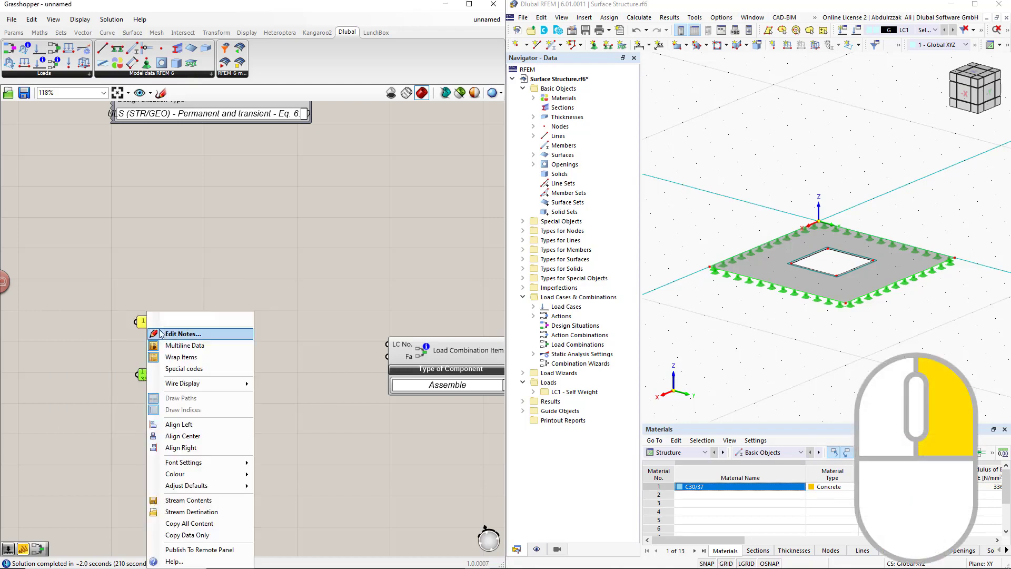
right_click(147, 377)
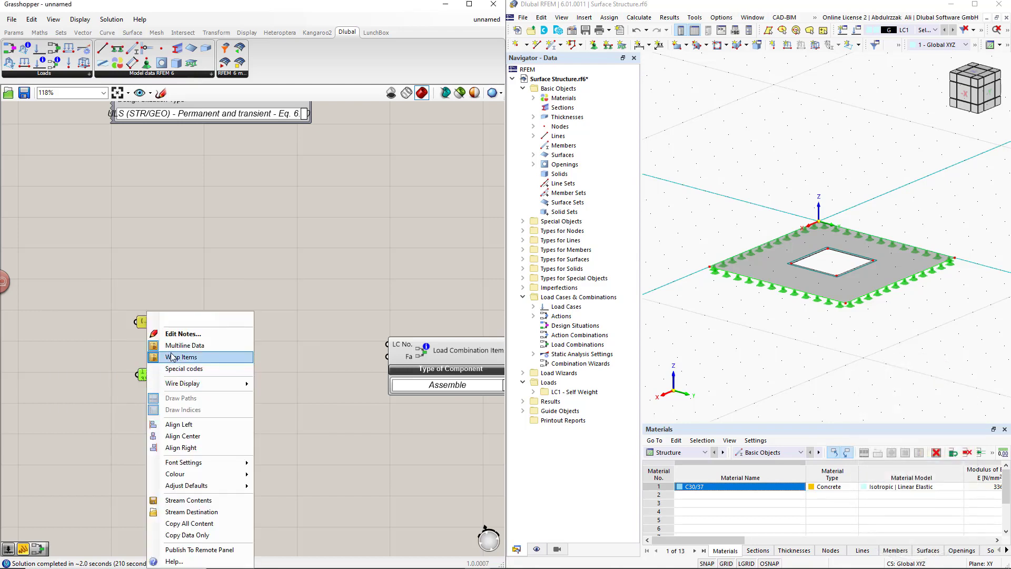
left_click(189, 343)
left_click_drag(152, 326, 184, 346)
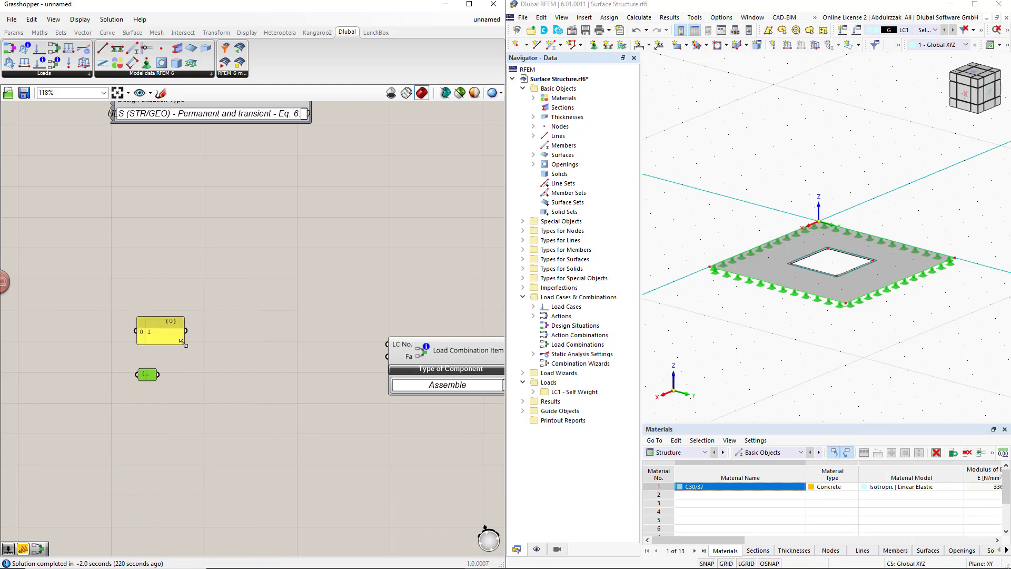
Enlarge the 1.35 panel and wire the panel containing 1 to LC No. and the 1.35 panel to Fa of Load Combination Items
left_click_drag(158, 379, 188, 403)
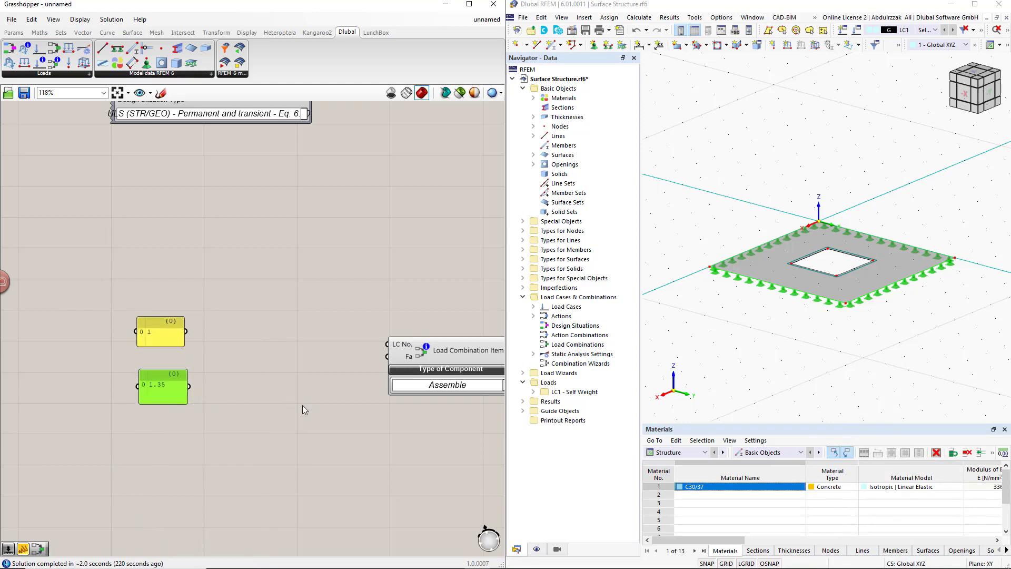
right_click_drag(303, 406, 237, 399)
left_click_drag(121, 326, 314, 344)
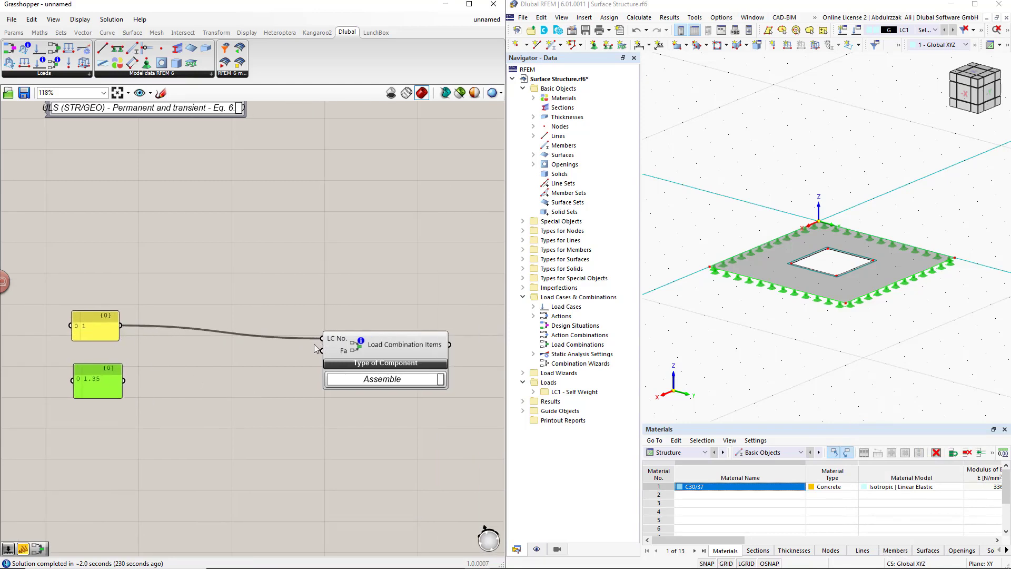
left_click_drag(124, 381, 322, 350)
Connect the Load Combination Items output to the Items input of the Load Combination component
scroll(293, 388, "down", 3)
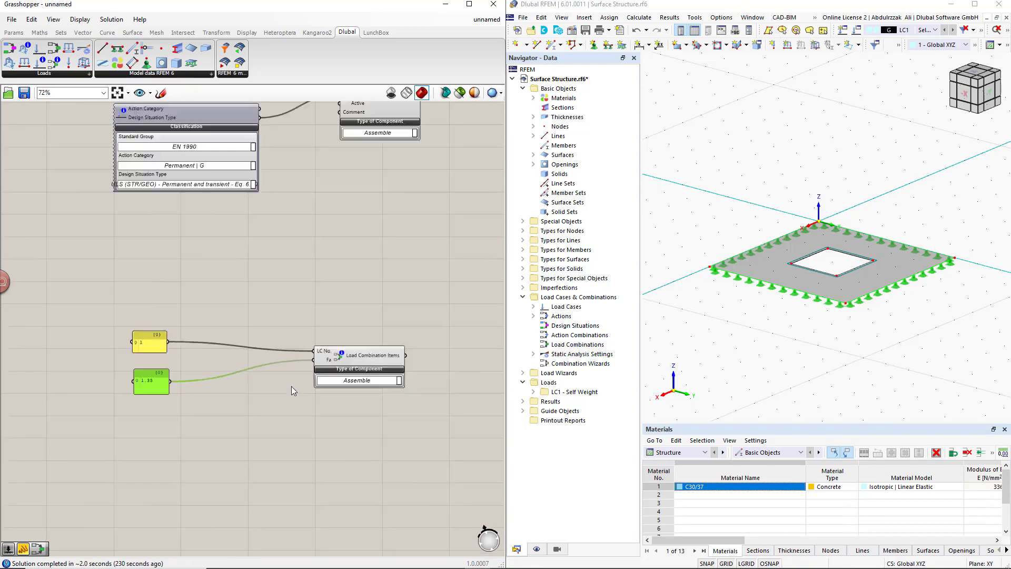
right_click_drag(294, 388, 263, 382)
scroll(279, 356, "up", 2)
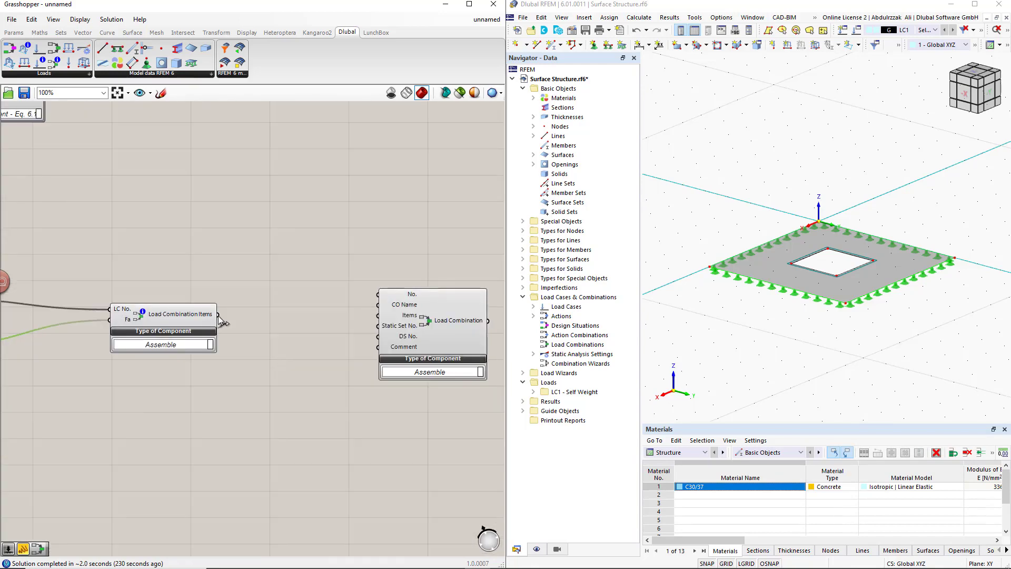
left_click_drag(228, 317, 377, 320)
left_click(341, 293)
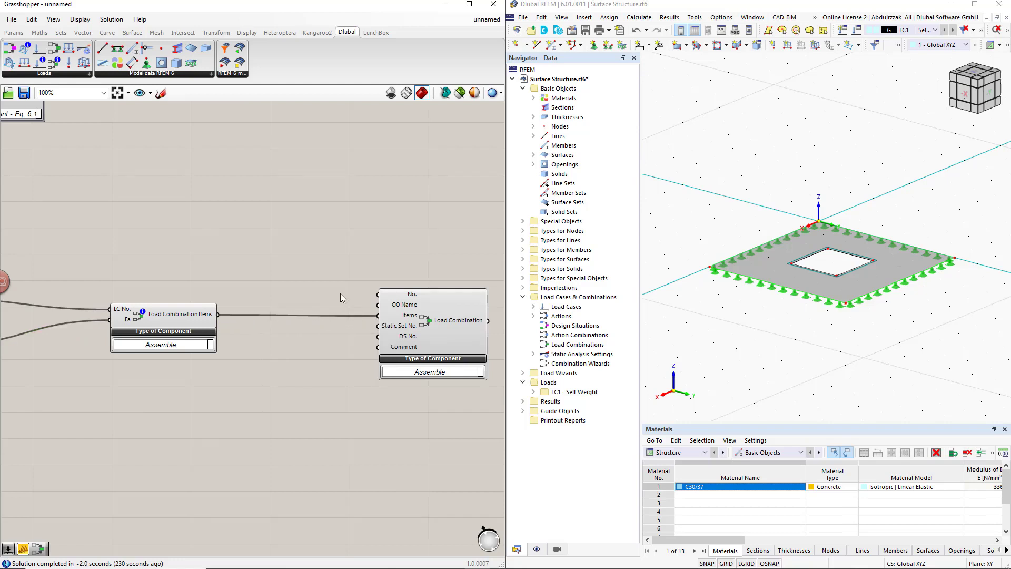
Add a panel containing CO1 ULS and connect it to the CO Name input of the Load Combination component
double_click(300, 249)
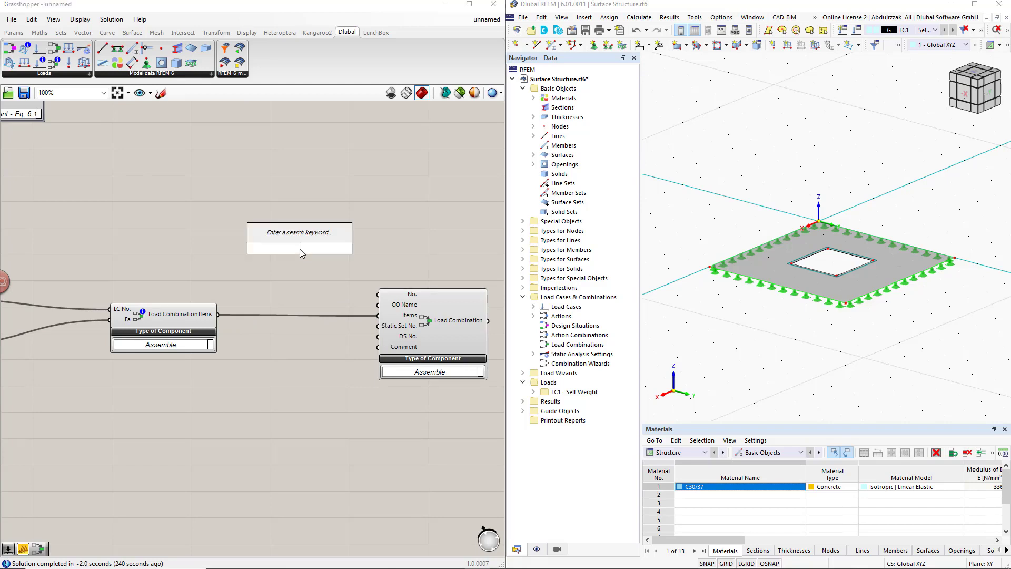
type("//")
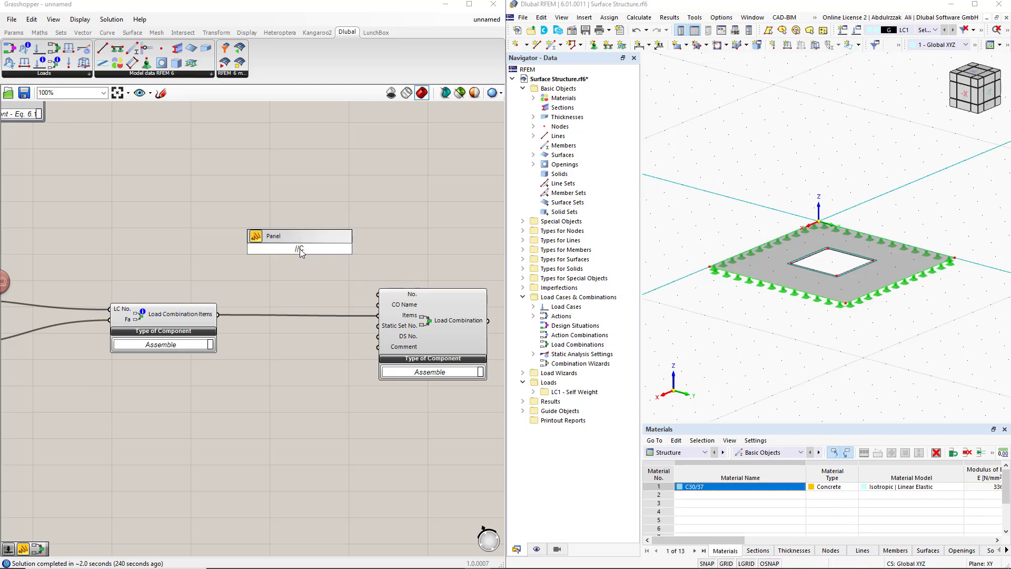
type("CO1 ULS")
key("Return")
left_click_drag(319, 249, 378, 304)
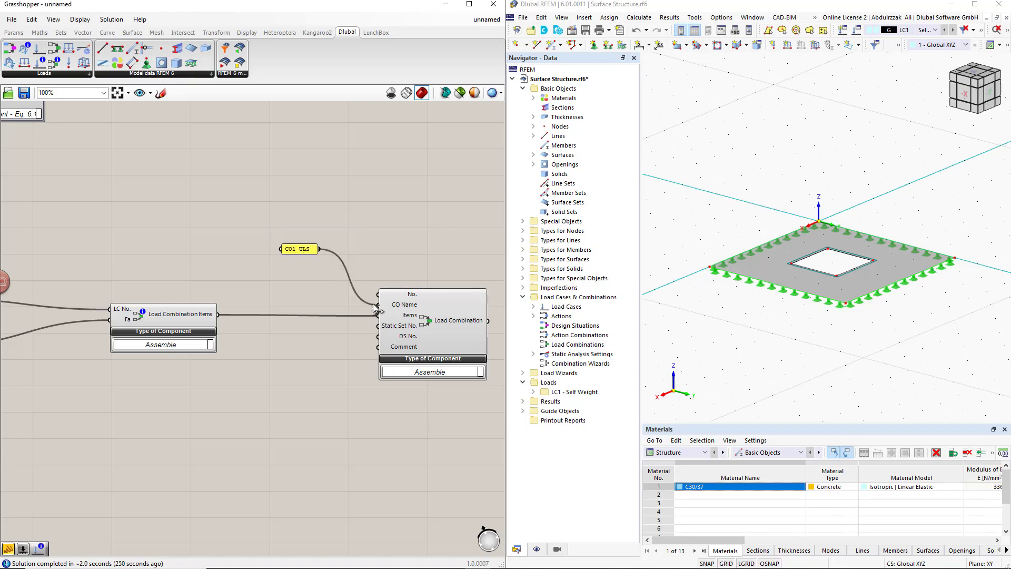
Duplicate the CO1 ULS panel below the original and set the copy's content to 1
left_click_drag(306, 252, 314, 326, "alt")
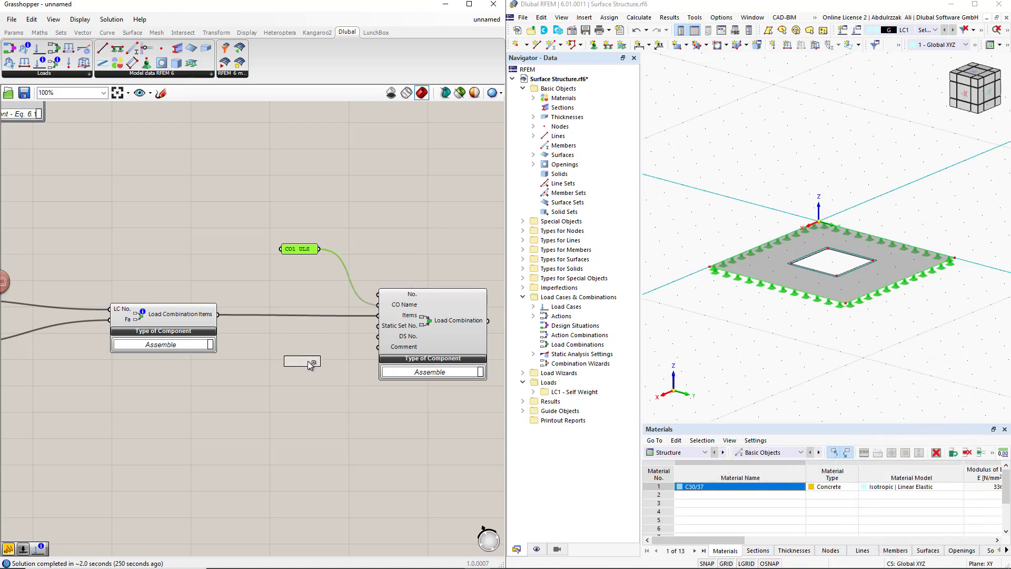
left_click_drag(308, 362, 308, 367, "alt")
double_click(305, 368)
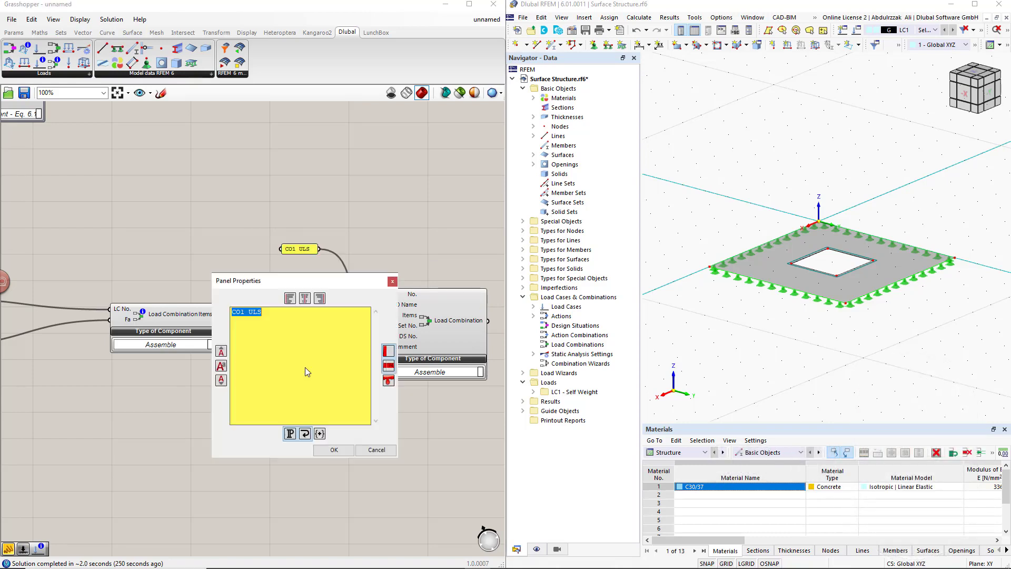
type("1")
left_click(333, 451)
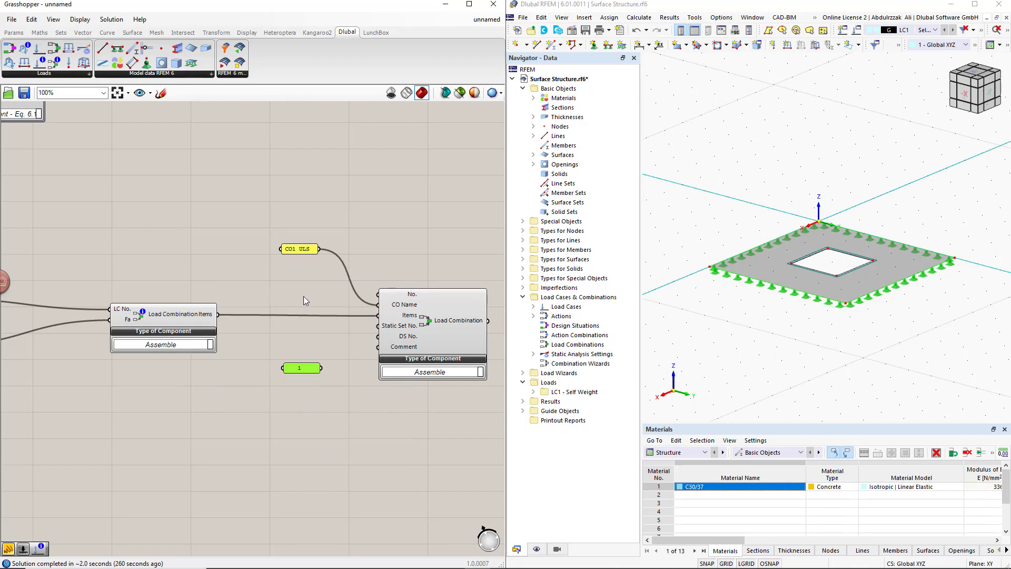
Turn off multiline data for both panels, enlarge them, and connect the panel containing 1 to the DS No. input
right_click(298, 252)
left_click(323, 283)
left_click_drag(284, 254, 245, 259)
left_click_drag(289, 369, 239, 394)
right_click(273, 369)
left_click(303, 348)
left_click_drag(321, 378, 374, 343)
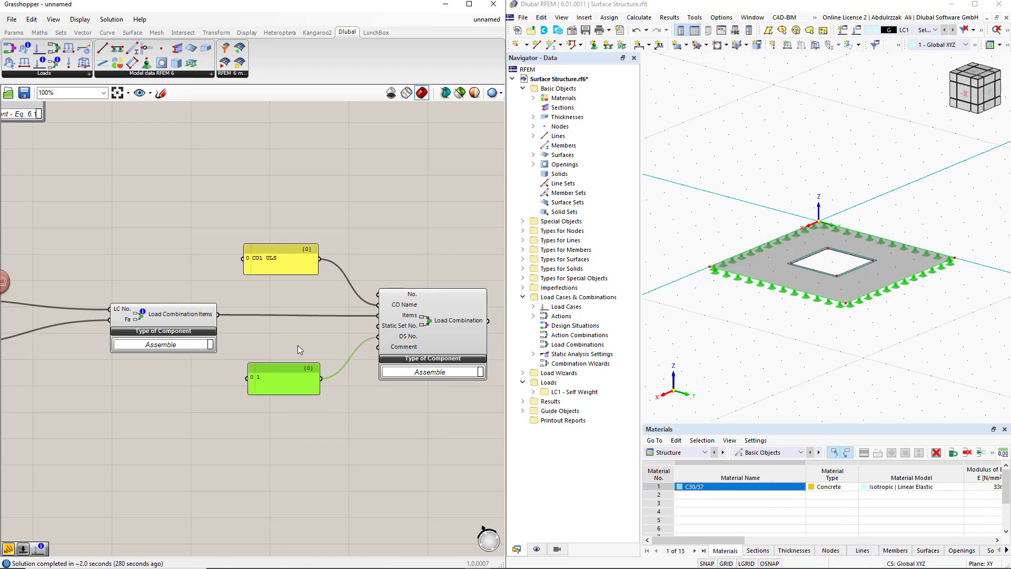
Add a number slider with value 1 and connect it to the Static Set No. input of the Load Combination component
double_click(279, 345)
type("1")
key("Return")
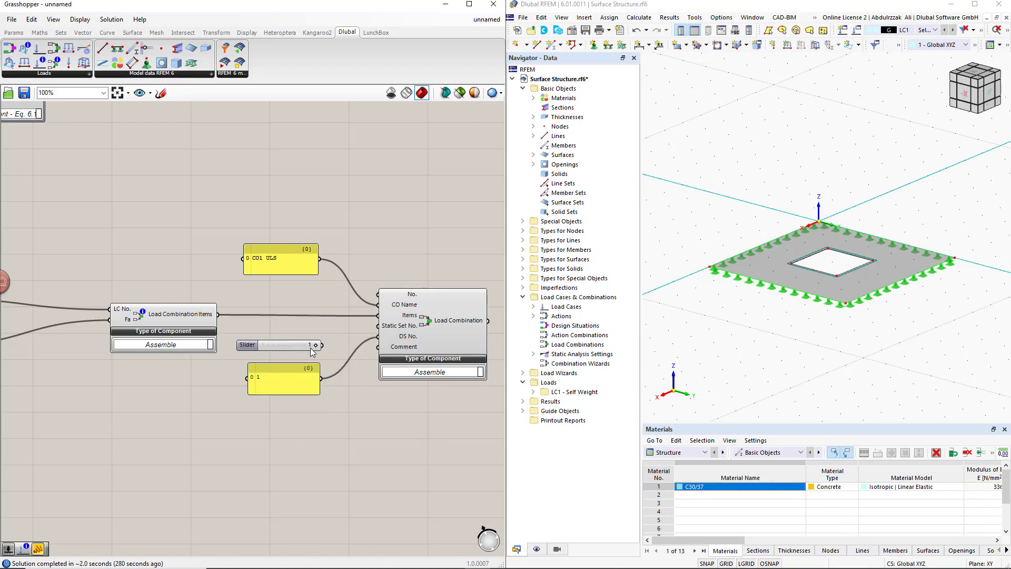
left_click_drag(323, 347, 476, 328)
Connect the Load Combination output to the Input of the RFEM export component, keeping the existing wires
scroll(415, 381, "down", 2)
right_click_drag(415, 391, 302, 407)
scroll(303, 407, "down", 2)
right_click_drag(397, 367, 341, 405)
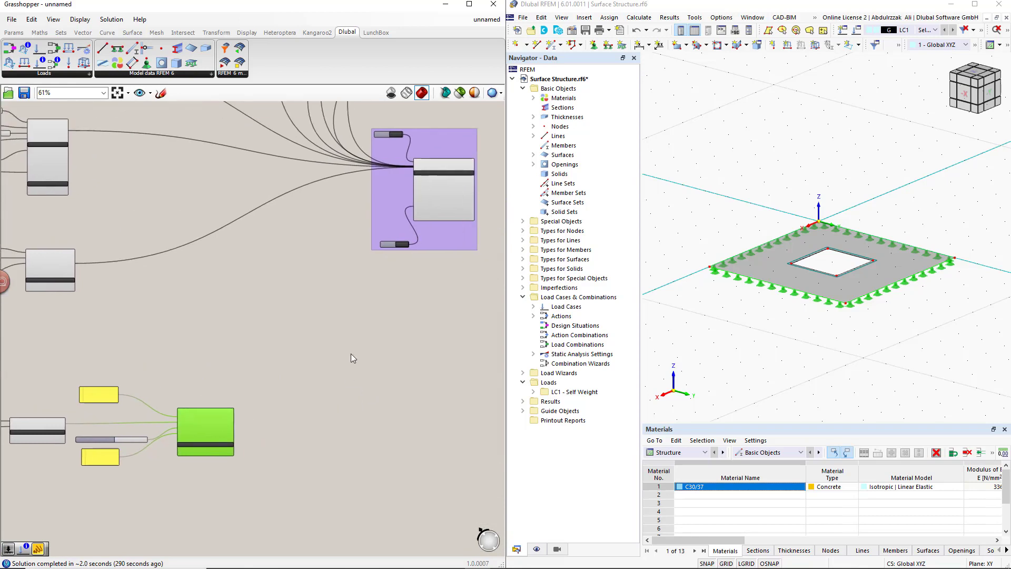
scroll(352, 353, "up", 1)
right_click_drag(352, 353, 339, 368)
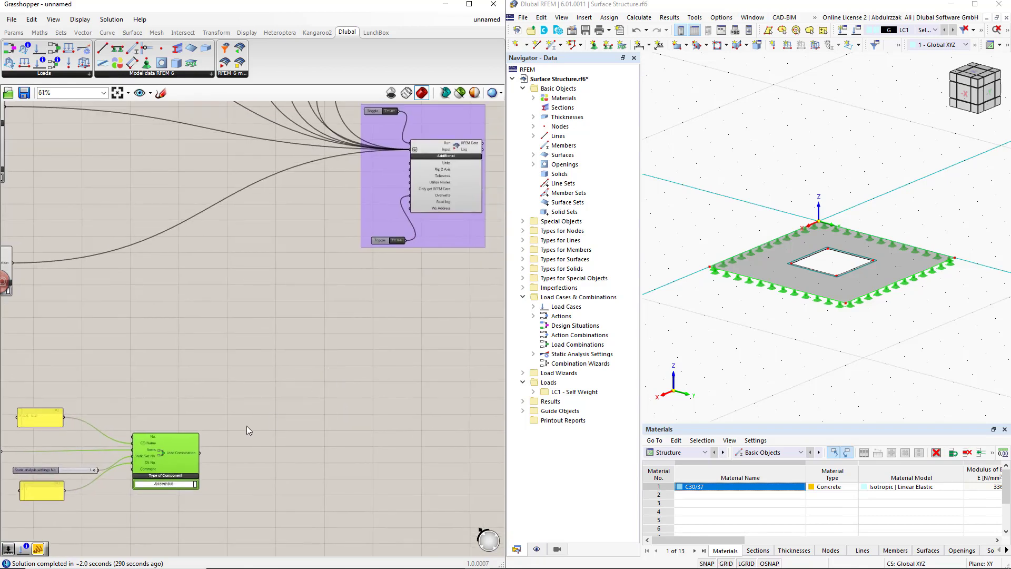
left_click_drag(200, 452, 413, 153, "shift")
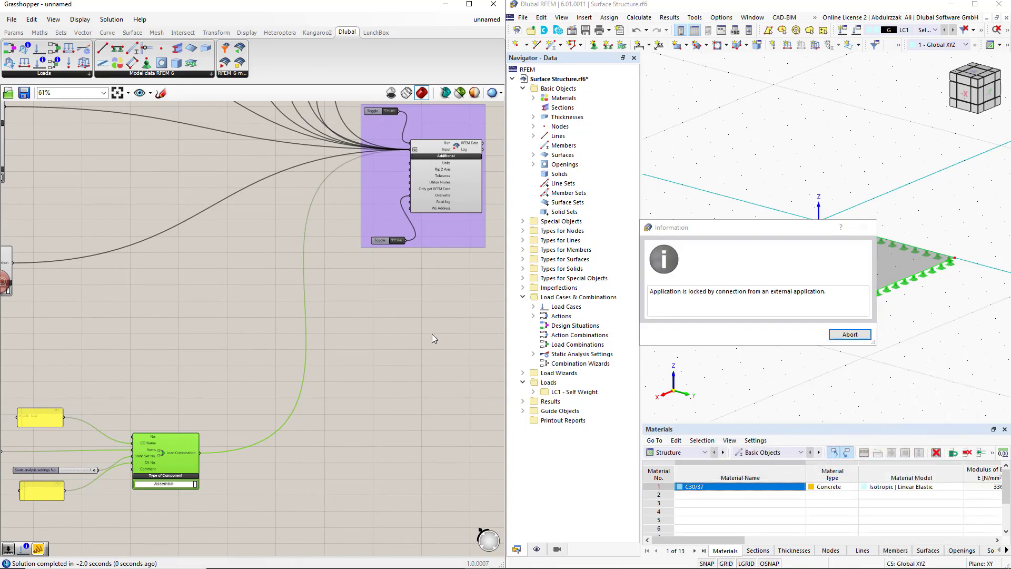
Close the application lock notice in RFEM and review the list of load cases, design situations and load combinations
left_click(845, 336)
left_click(845, 337)
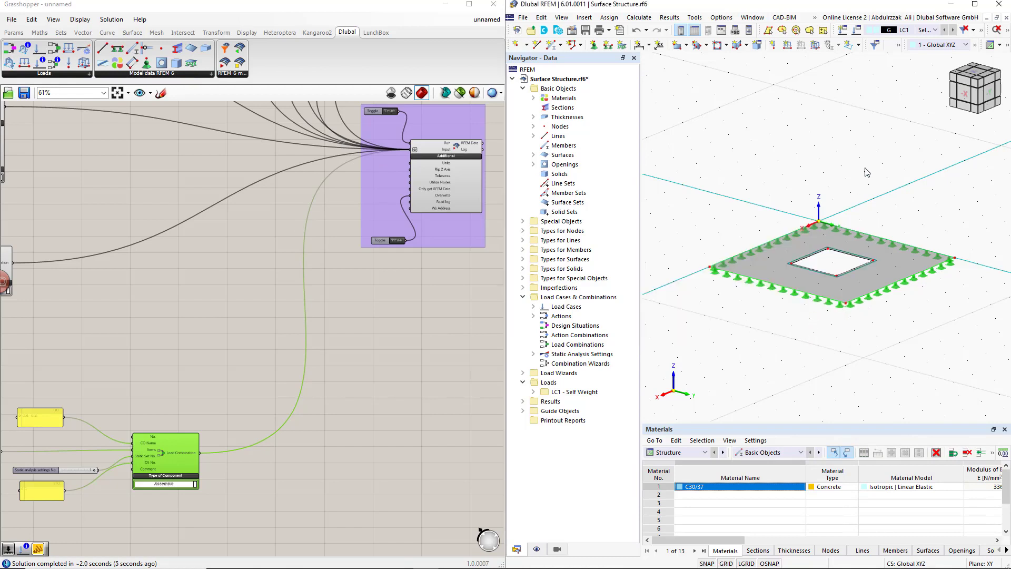
left_click(936, 30)
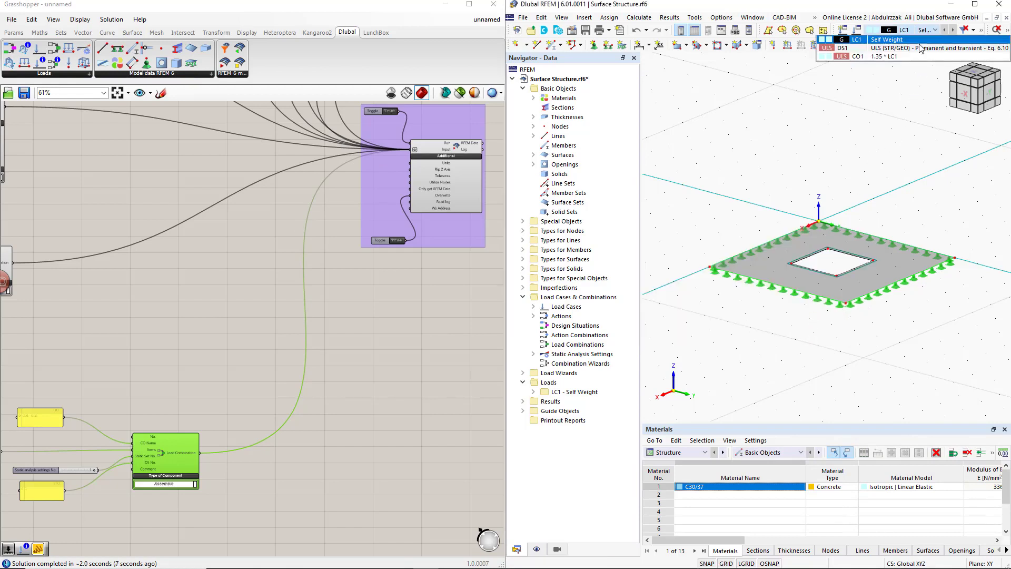
left_click(885, 99)
Return to Grasshopper and move the RFEM export group farther away from the load components
left_click(451, 348)
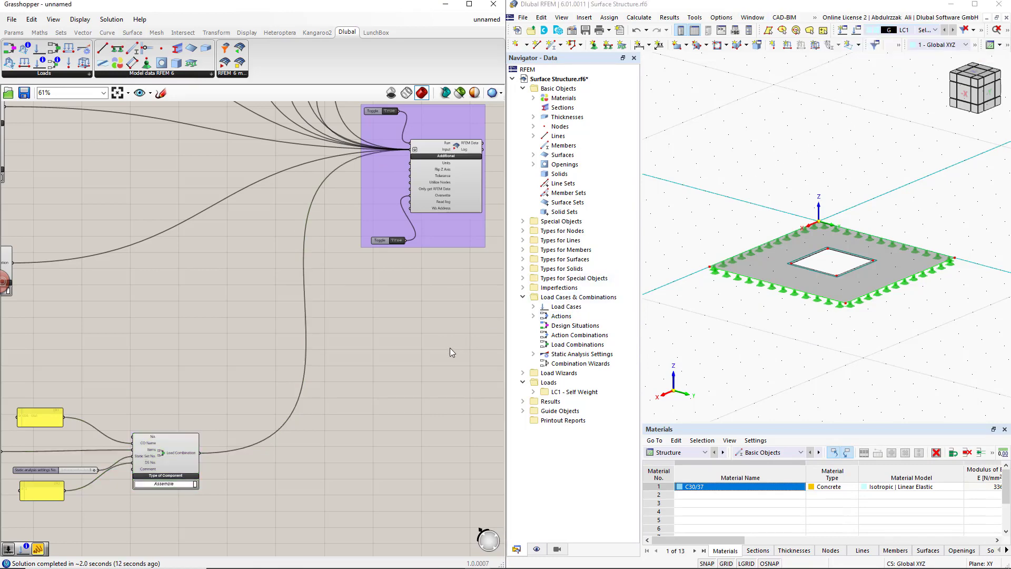
scroll(450, 352, "down", 2)
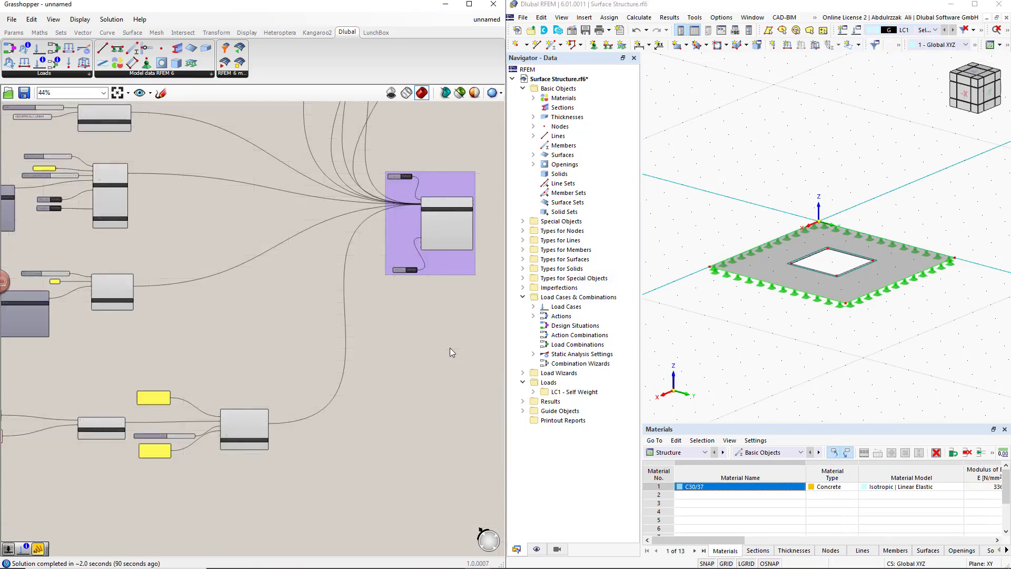
right_click_drag(406, 285, 306, 286)
left_click_drag(294, 243, 423, 292)
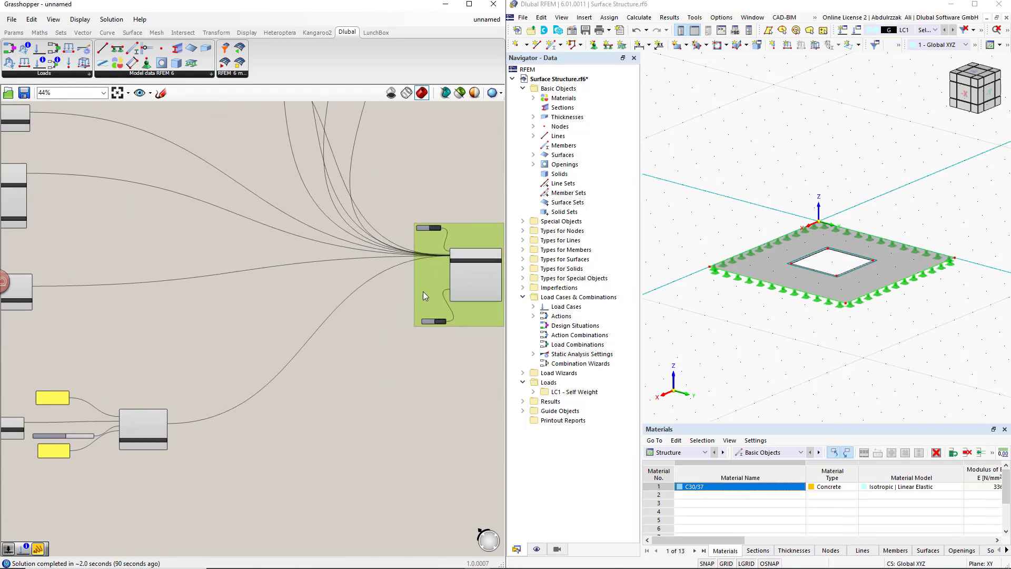
scroll(429, 283, "up", 3)
right_click_drag(365, 343, 322, 358)
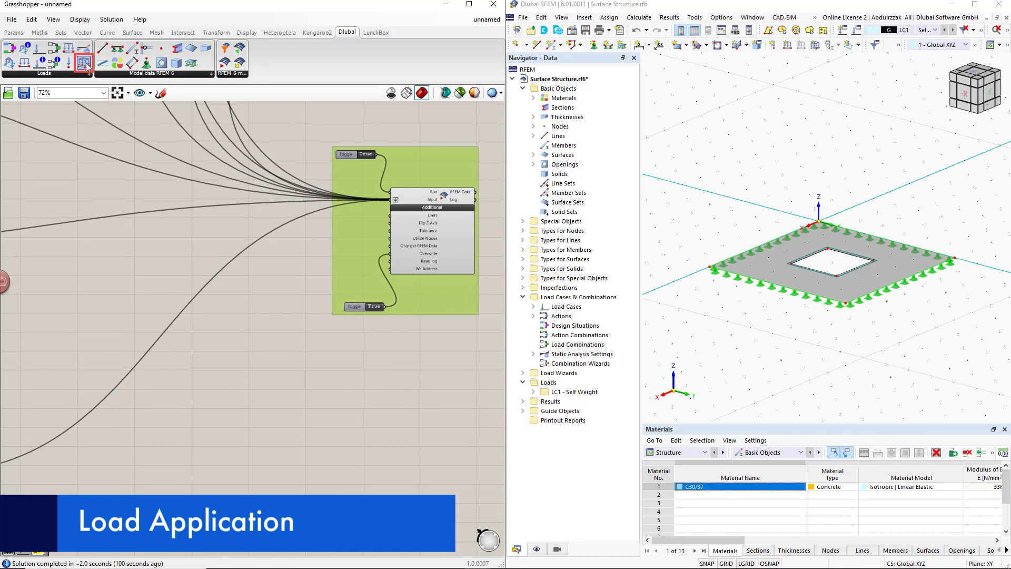
Place a Surface Load component on the canvas below the RFEM export group
left_click_drag(84, 63, 254, 363)
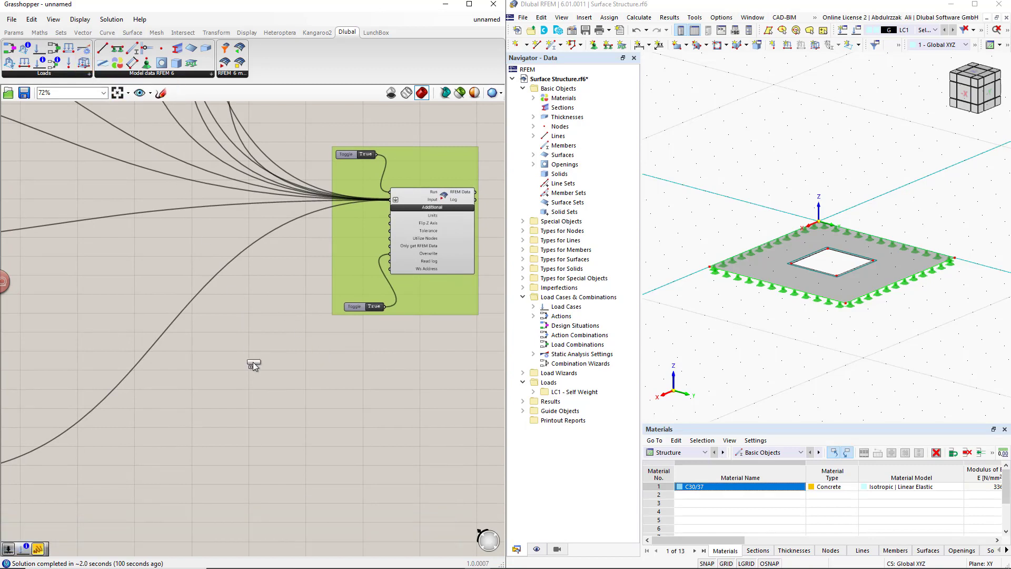
left_click_drag(251, 410, 251, 410)
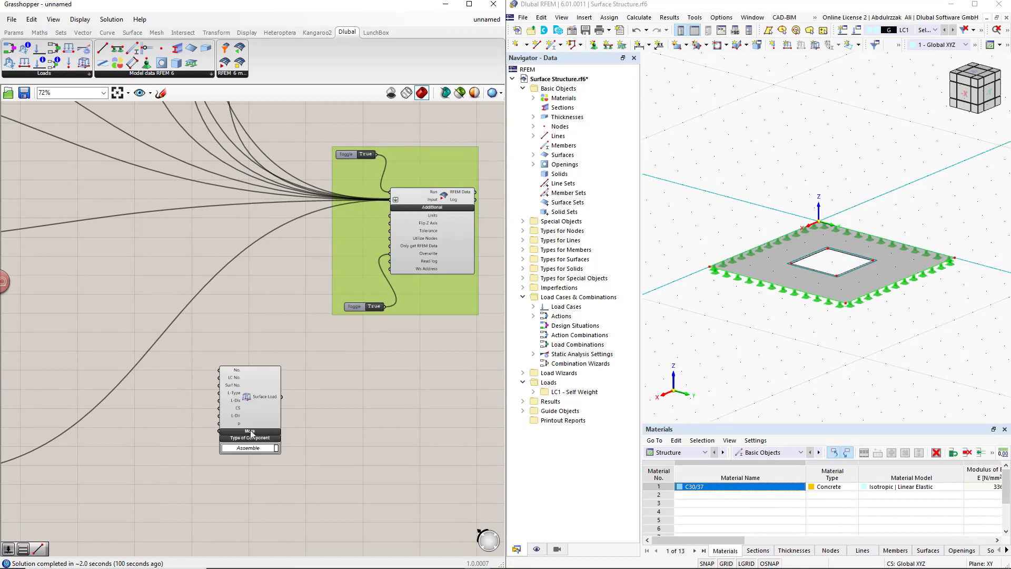
right_click_drag(274, 484, 327, 417)
left_click_drag(305, 333, 318, 390)
left_click(253, 400)
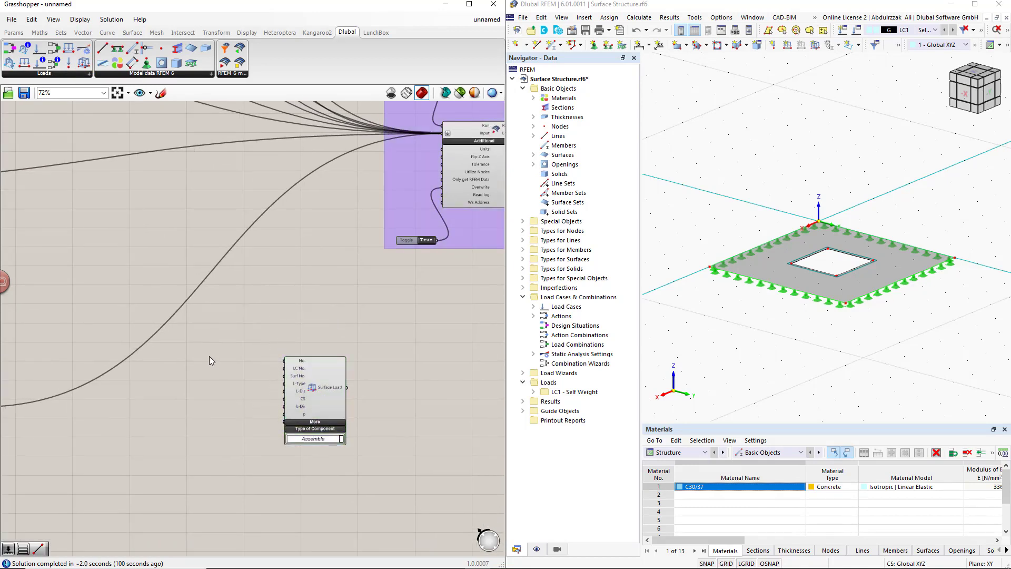
Add a number slider with value 1, connect it to the LC No. input of the Surface Load component, and align it beside the input
double_click(210, 356)
type("slider")
key("Return")
left_click_drag(241, 356, 284, 369)
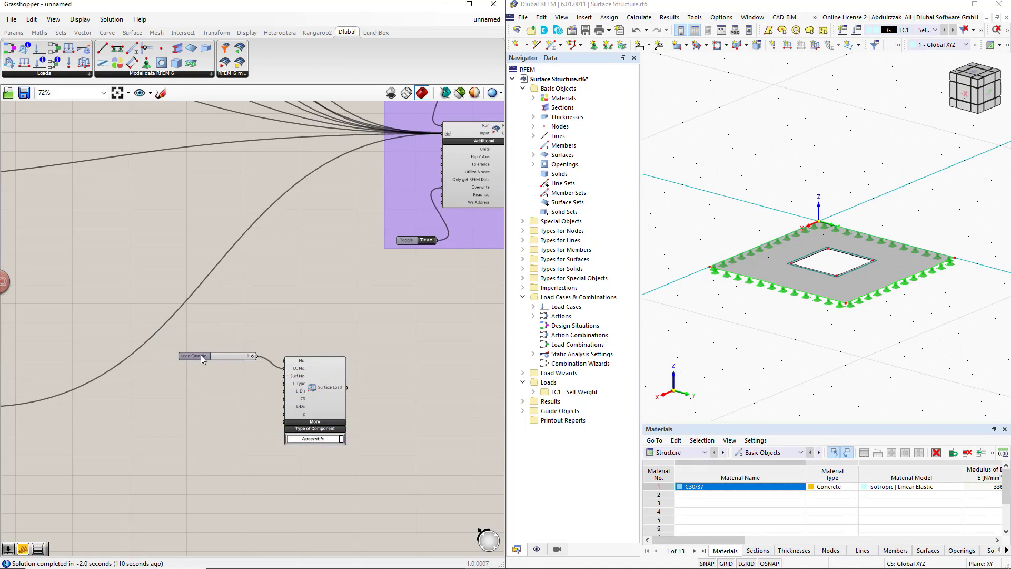
left_click_drag(198, 355, 194, 362)
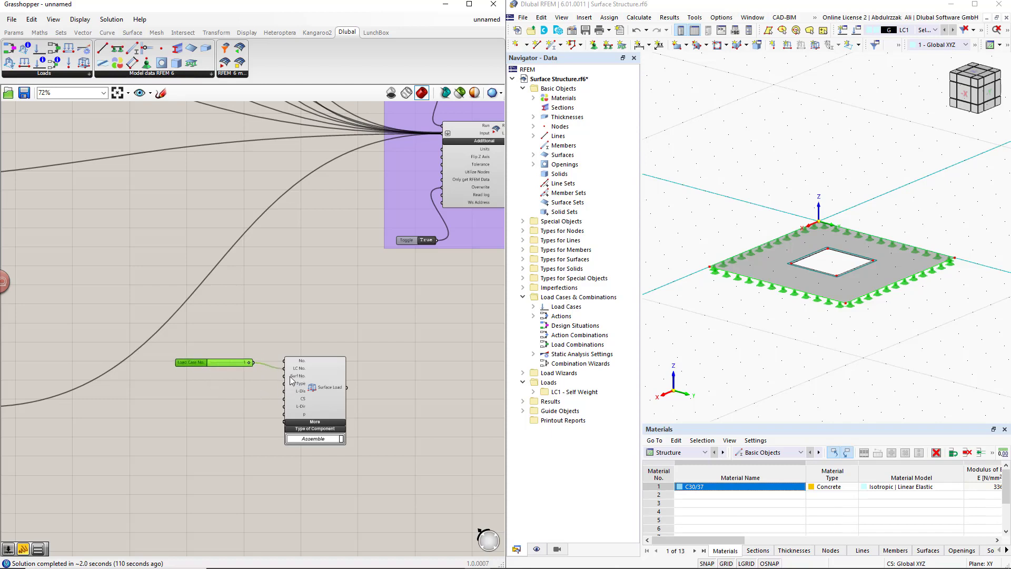
Add a second number slider with value 1 and connect it to the Surf No. input of the Surface Load component
double_click(214, 378)
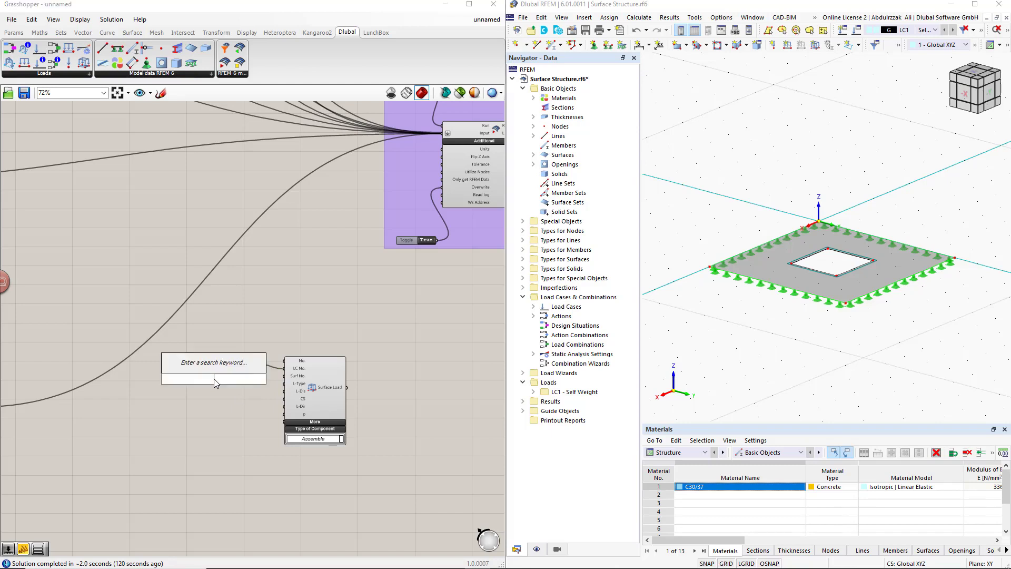
type("1")
key("Return")
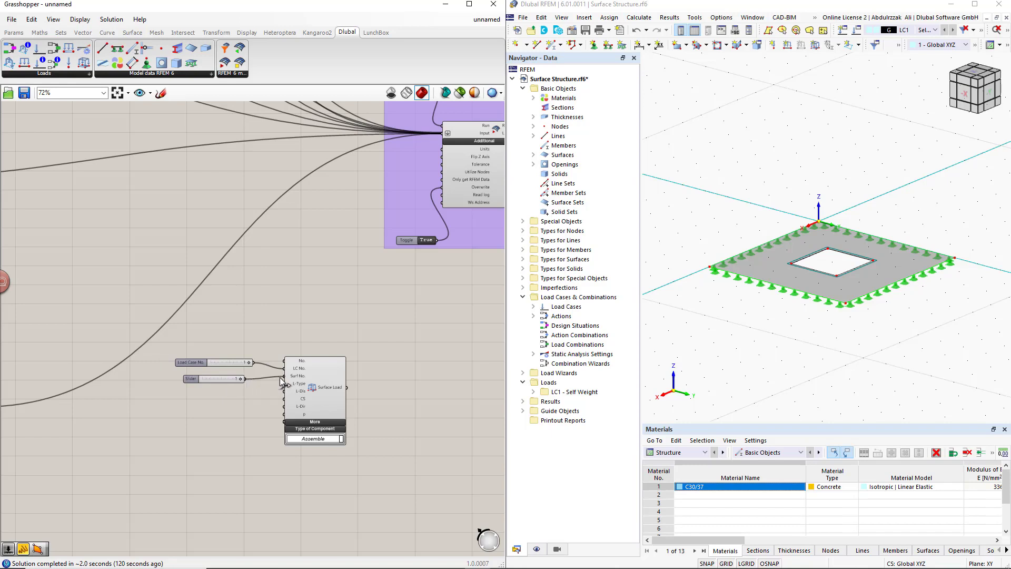
left_click_drag(280, 377, 284, 375)
Add a Value List component and connect it to the L-Type input of the Surface Load component
double_click(224, 406)
type("va")
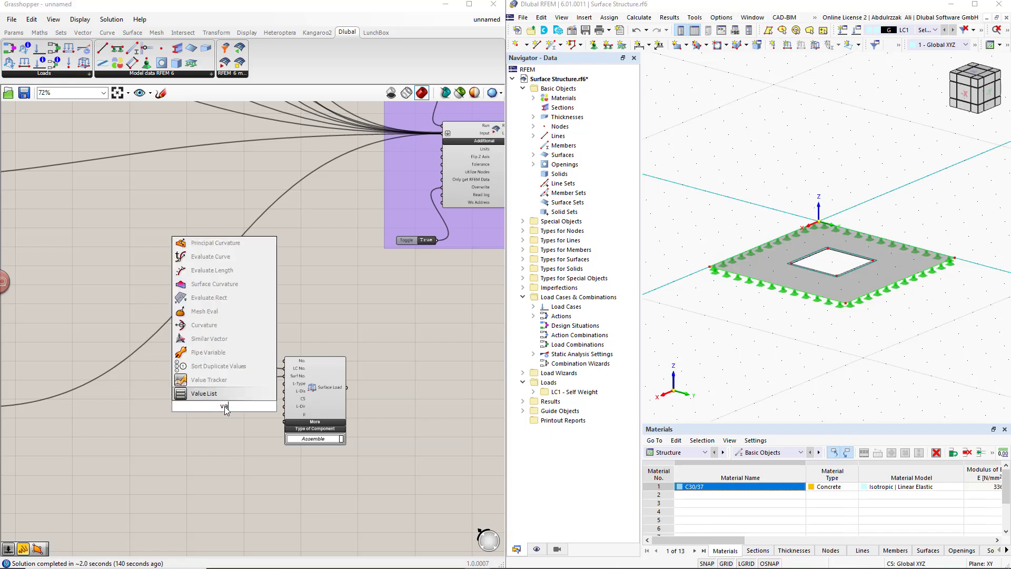
type("lue")
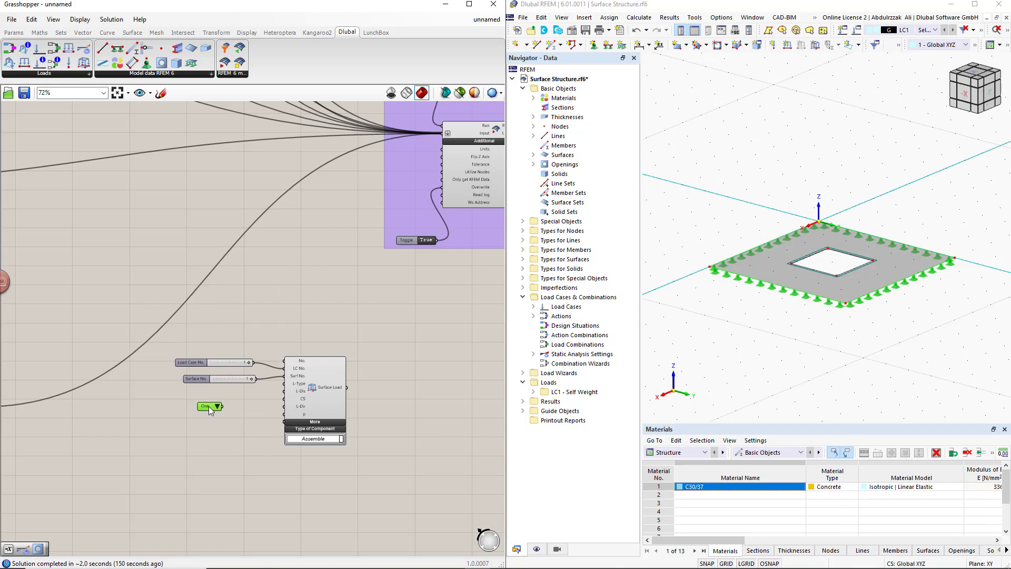
left_click_drag(222, 406, 284, 384)
Duplicate the value list twice, connect the copies to the L-Dis and L-Dir inputs, and line up the lists beside the Surface Load component
left_click_drag(234, 406, 191, 403, "alt")
left_click_drag(239, 428, 210, 416)
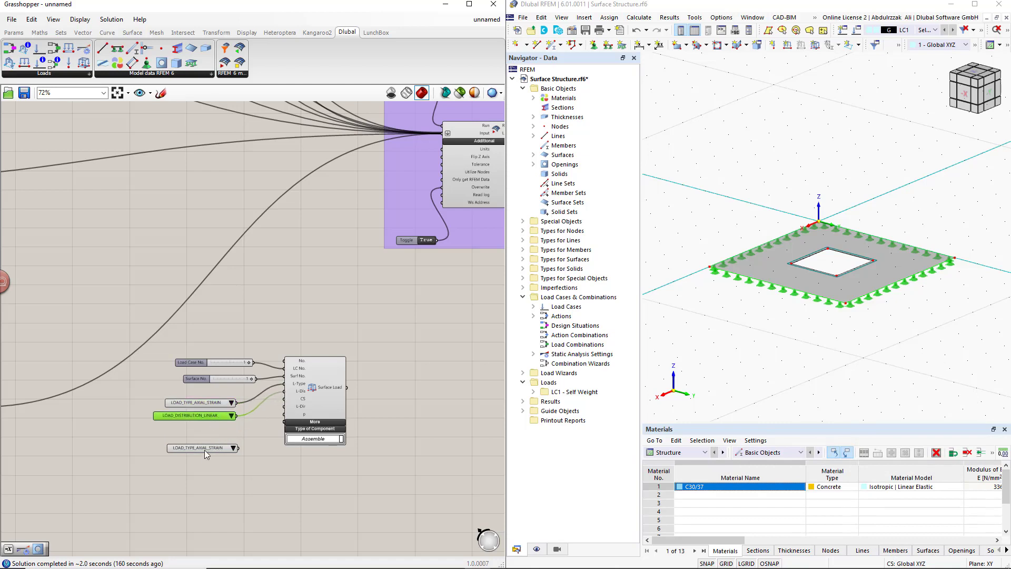
left_click_drag(205, 449, 212, 431)
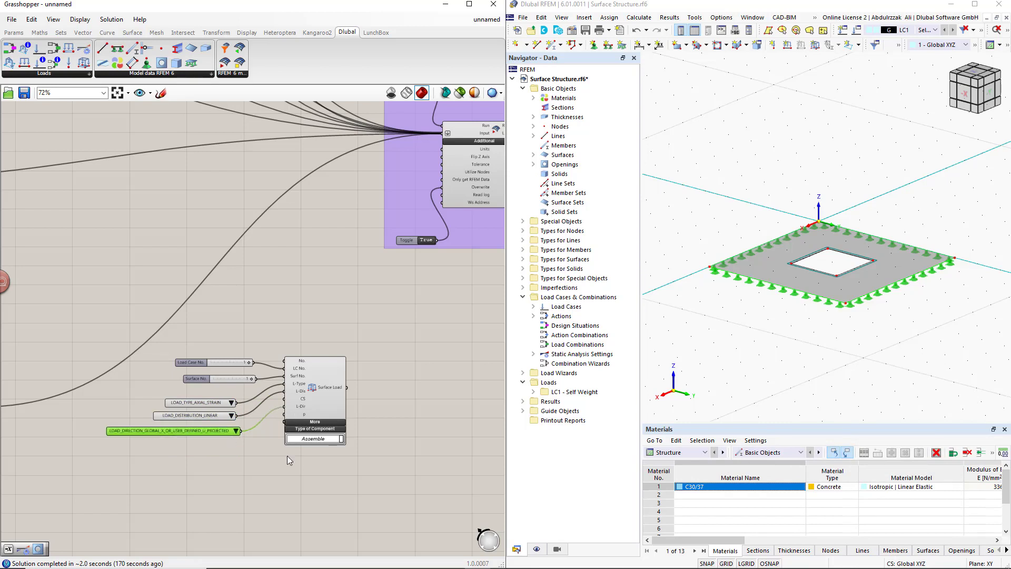
left_click(267, 438)
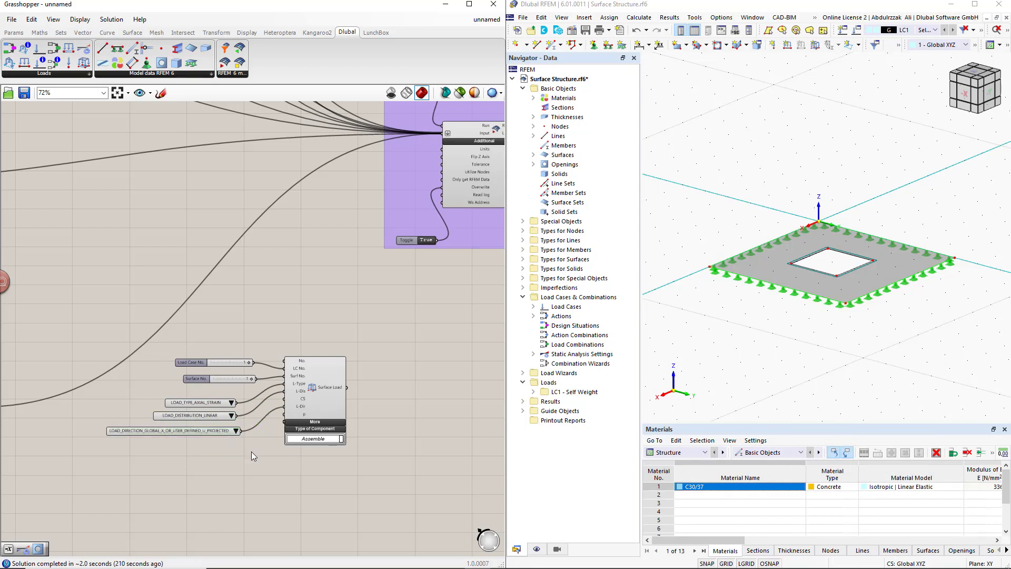
scroll(255, 449, "up", 2)
right_click_drag(260, 435, 283, 363)
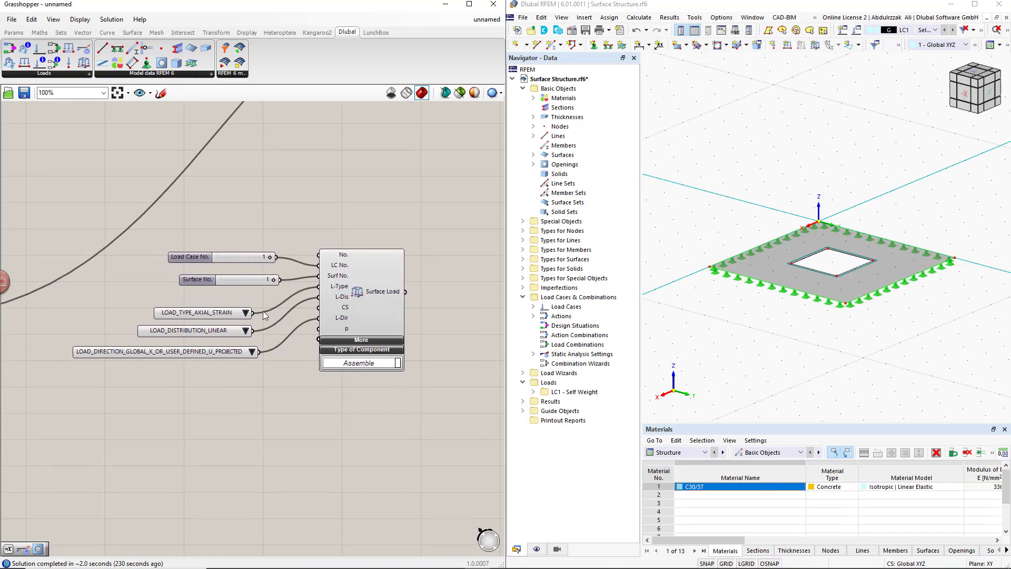
Set the surface load's type to LOAD_TYPE_FORCE, distribution to LOAD_DISTRIBUTION_UNIFORM and direction to LOAD_DIRECTION_GLOBAL_Z_OR_USER_DEFINED_W_TRUE
left_click(246, 315)
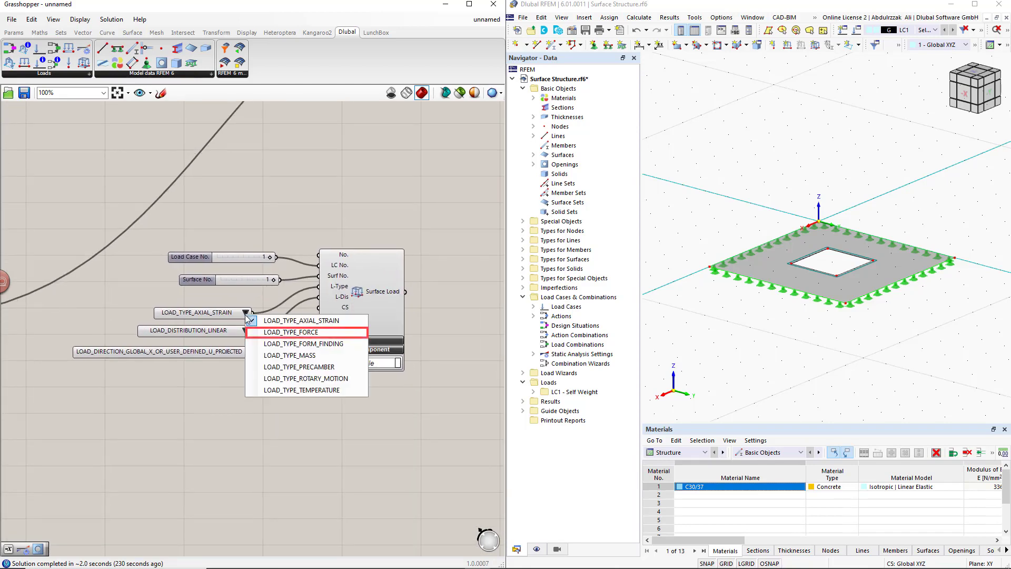
left_click(264, 332)
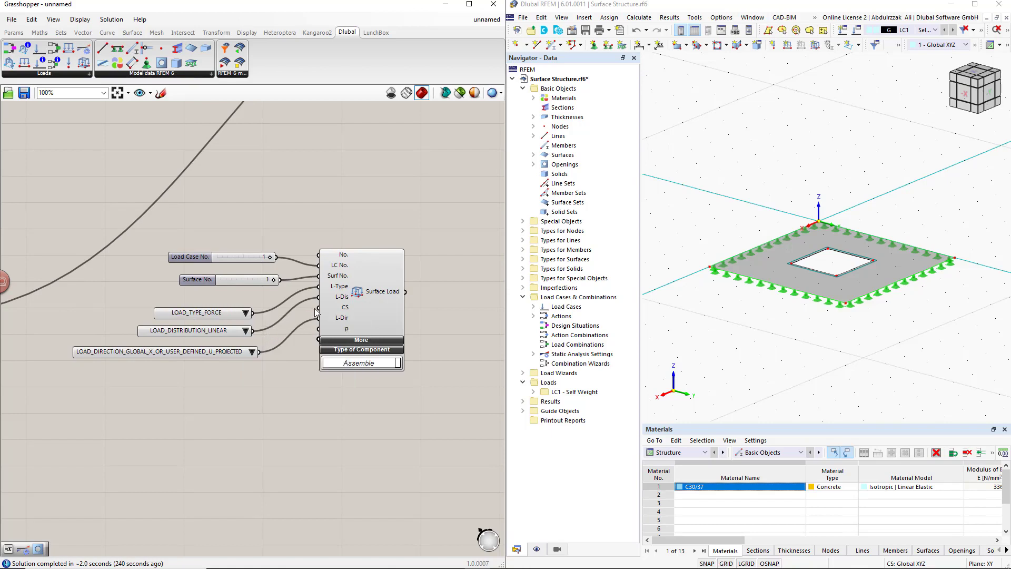
left_click(246, 330)
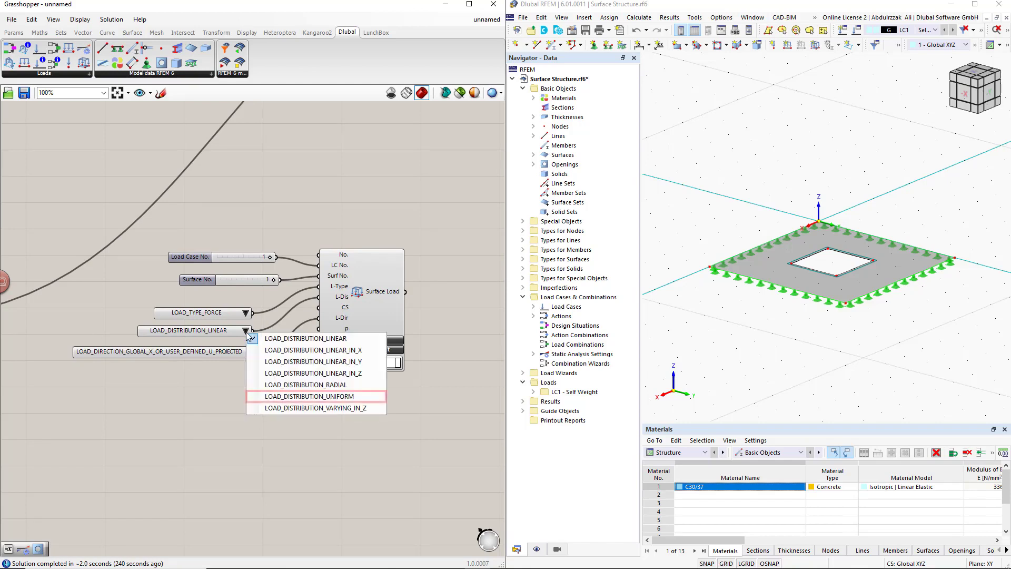
left_click(271, 398)
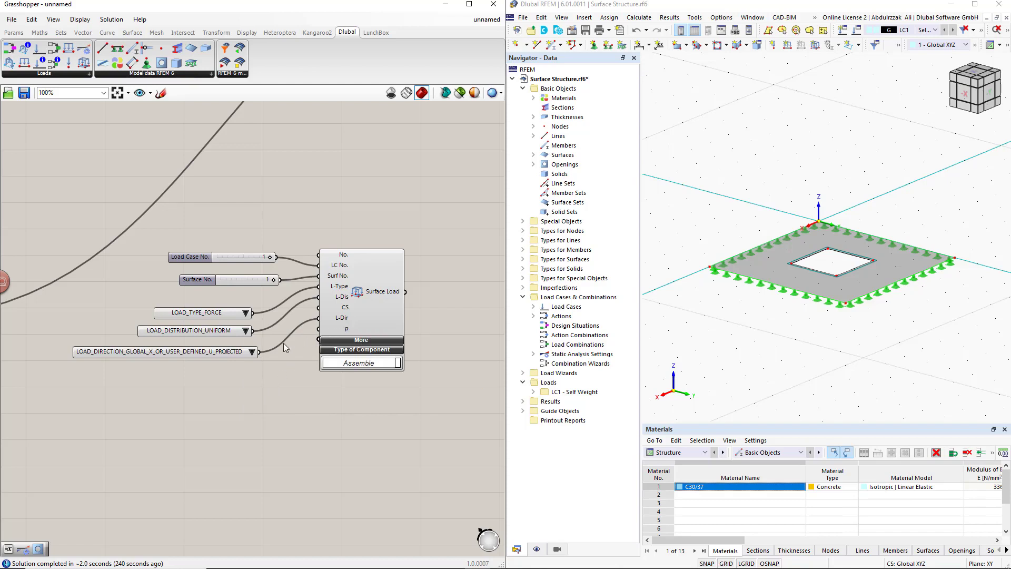
left_click(254, 352)
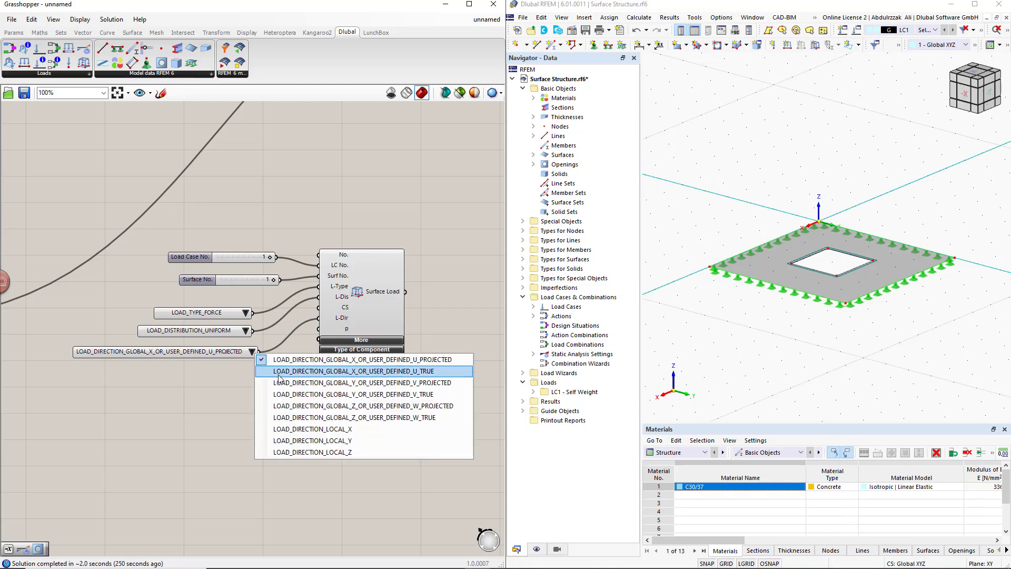
left_click(313, 417)
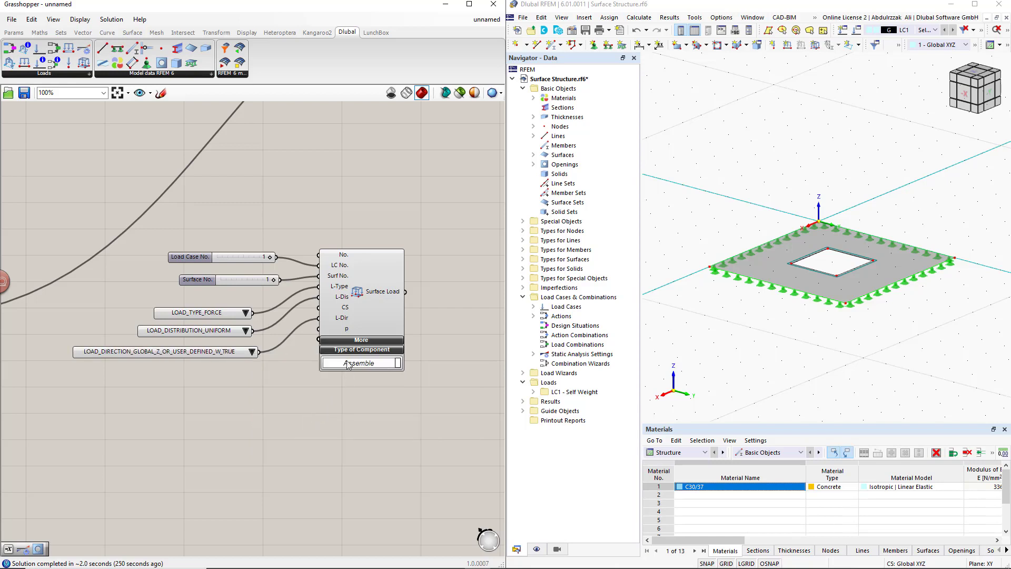
Move the Surface Load component away from its lists and connect a new number slider with value 10000 to its p input
left_click_drag(352, 318, 393, 330)
left_click(331, 371)
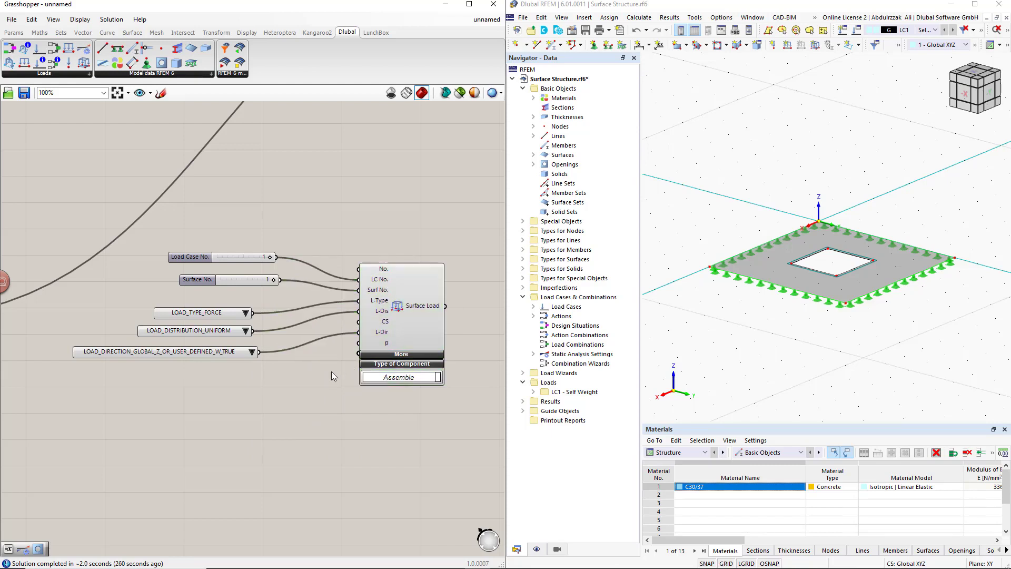
double_click(250, 385)
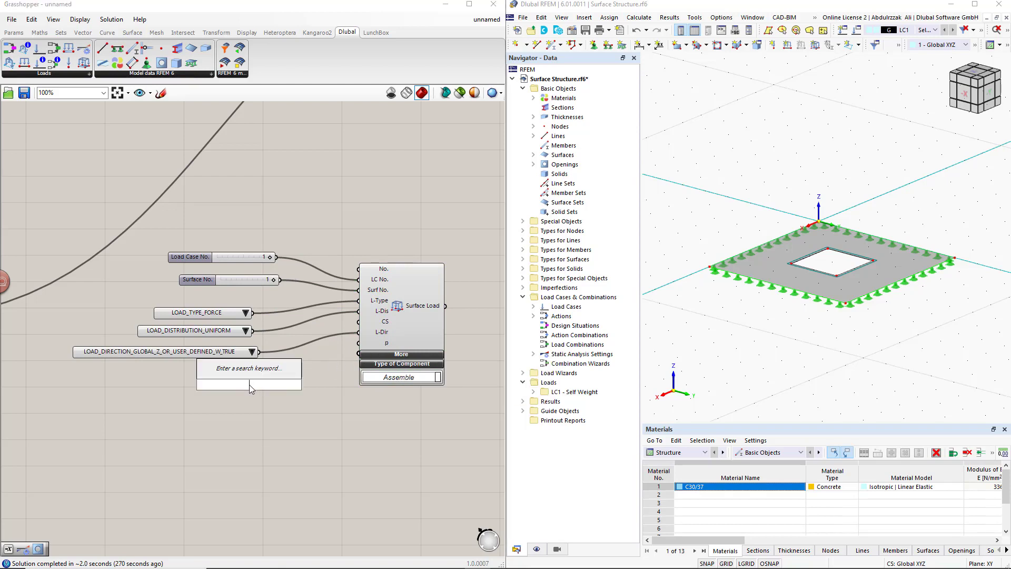
type("1")
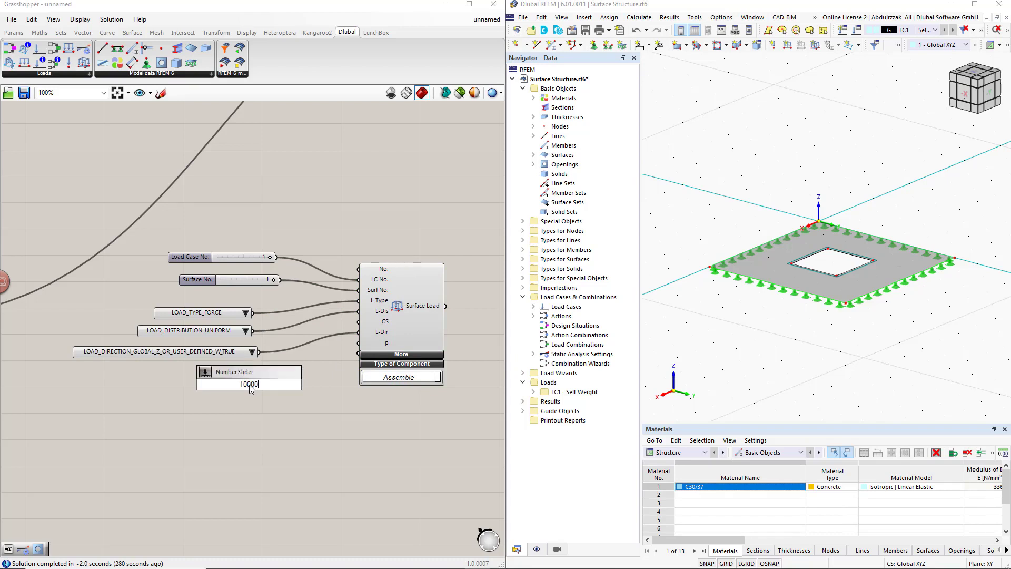
type("0000")
key("Return")
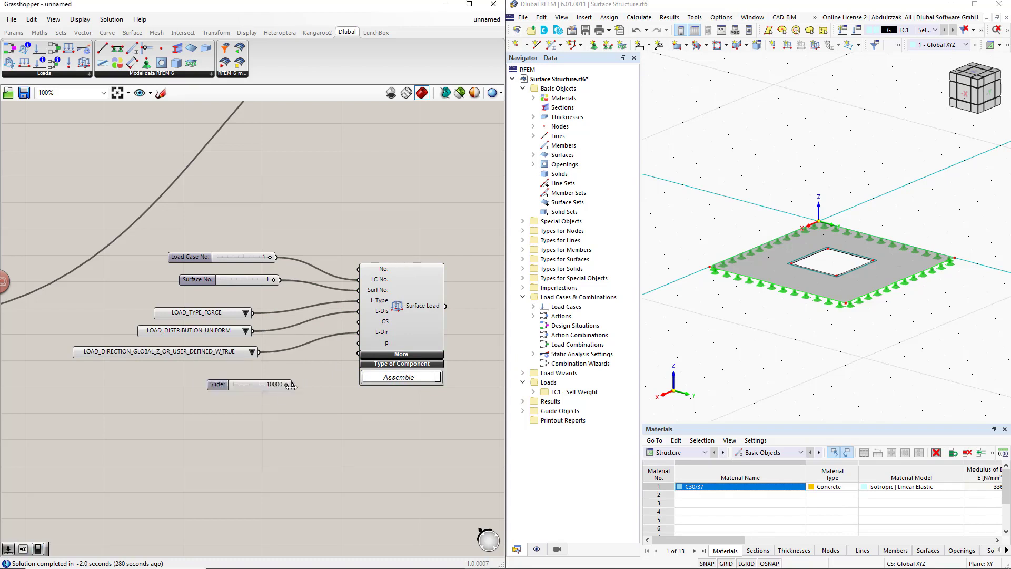
left_click_drag(293, 385, 358, 343)
Add the Surface Load output to the existing connections on the RFEM export component's Input, and abort the external connection lock in RFEM
scroll(463, 327, "down", 5)
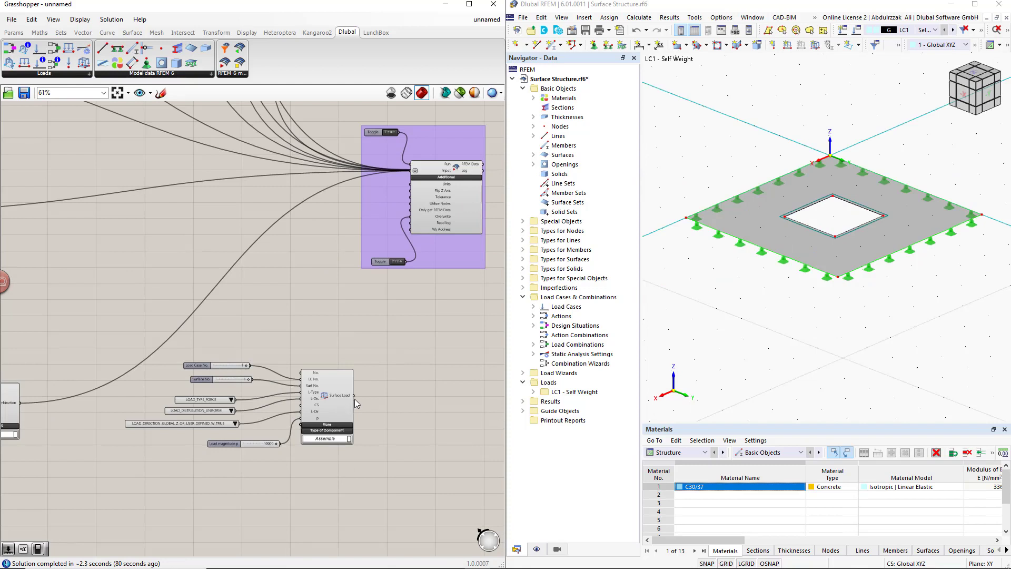
left_click_drag(354, 395, 412, 181, "shift")
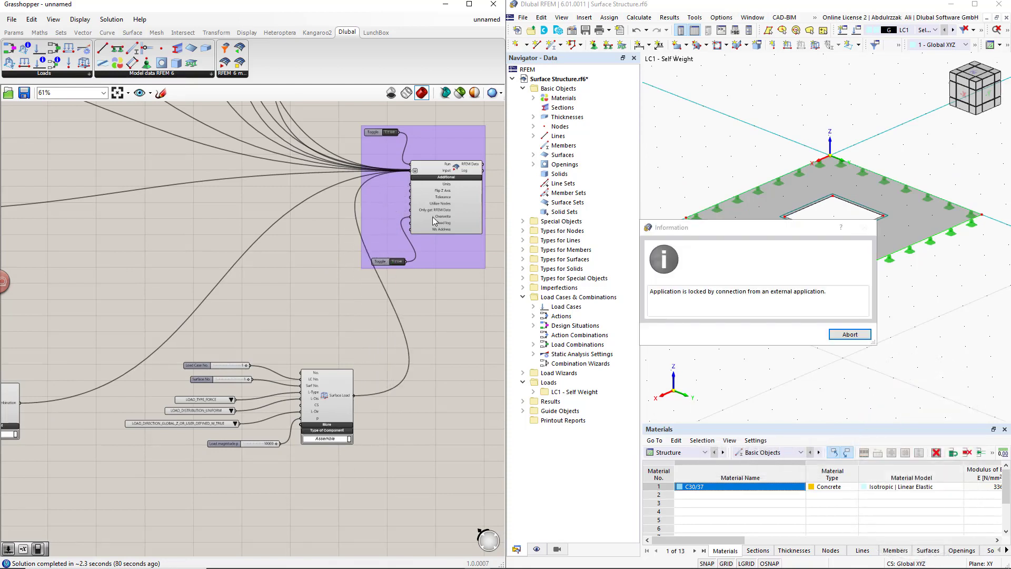
left_click(839, 335)
left_click(806, 339)
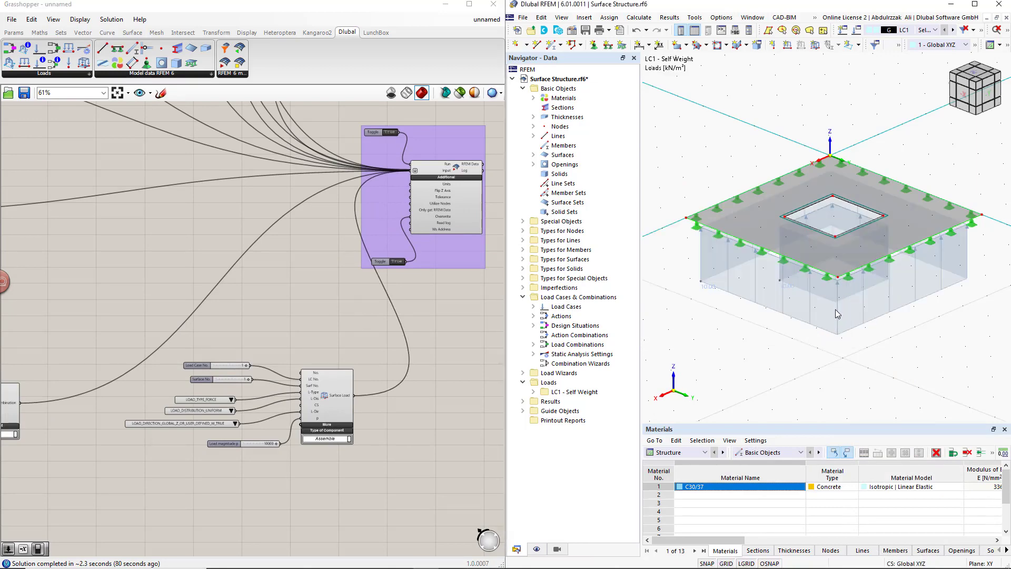
Apply the expression -x to the Surface Load component's p input, and abort the external connection lock in RFEM
scroll(319, 440, "up", 2)
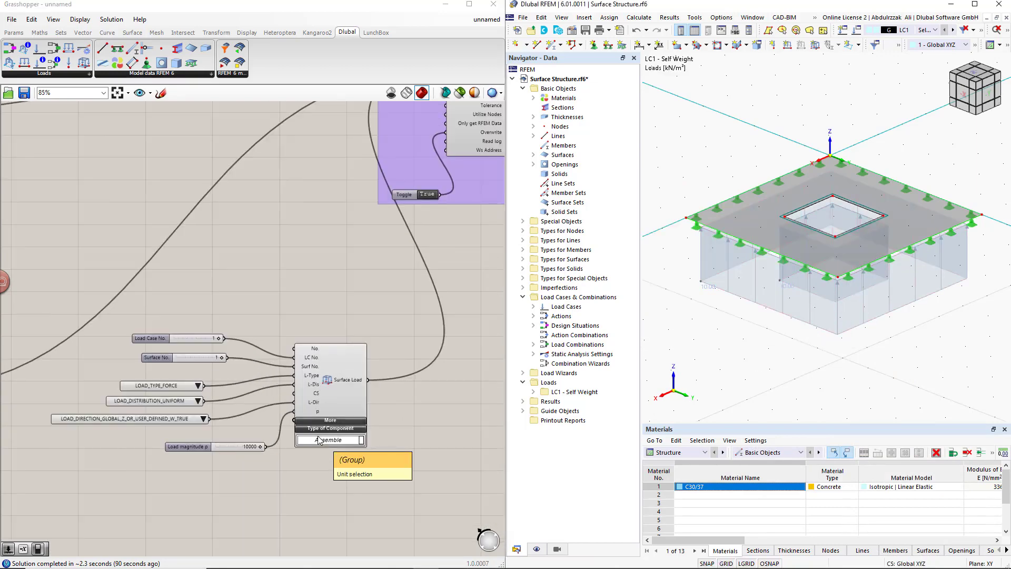
right_click(317, 412)
mouse_move(363, 471)
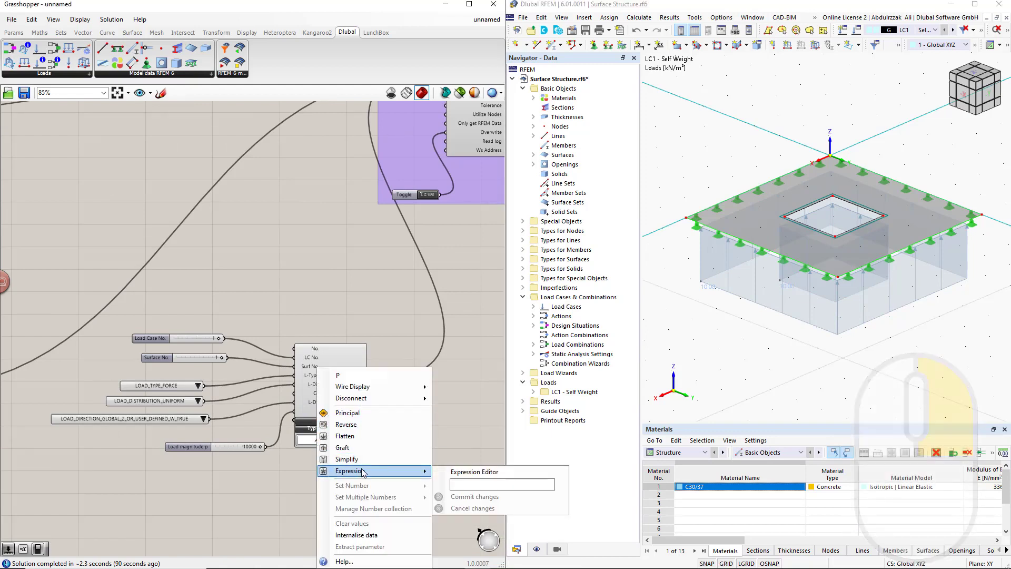
type("-")
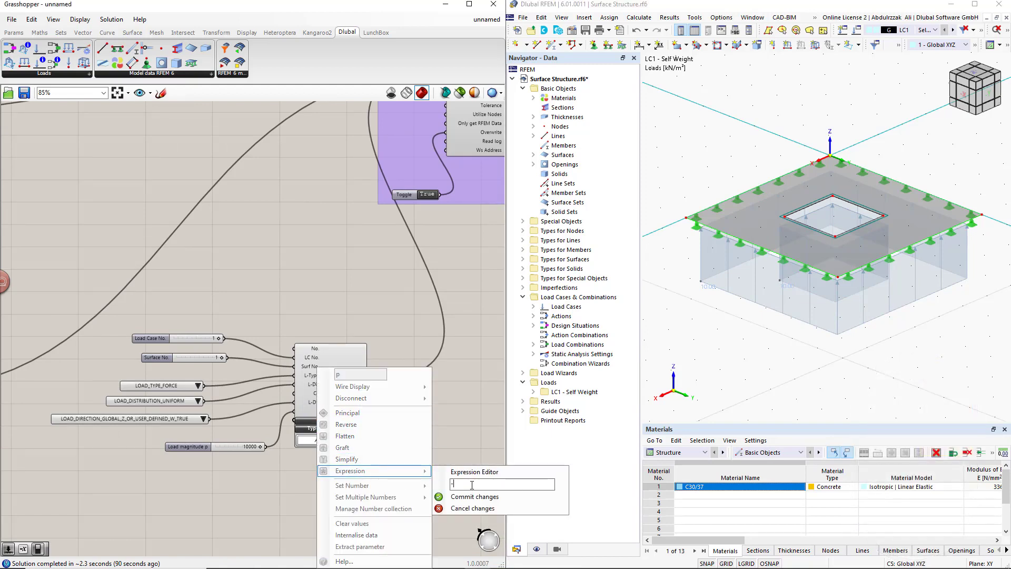
type("x")
left_click(467, 496)
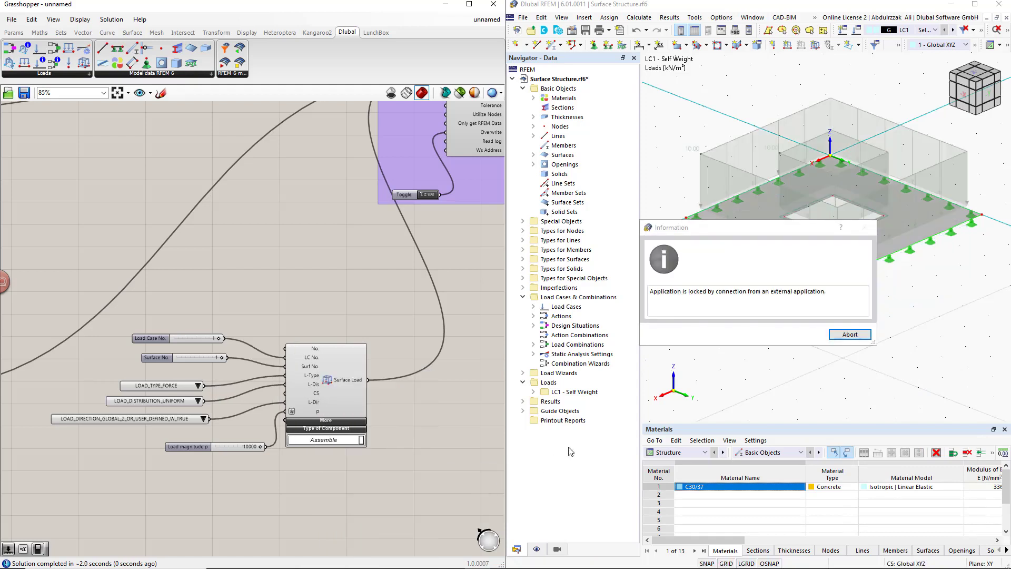
left_click(848, 335)
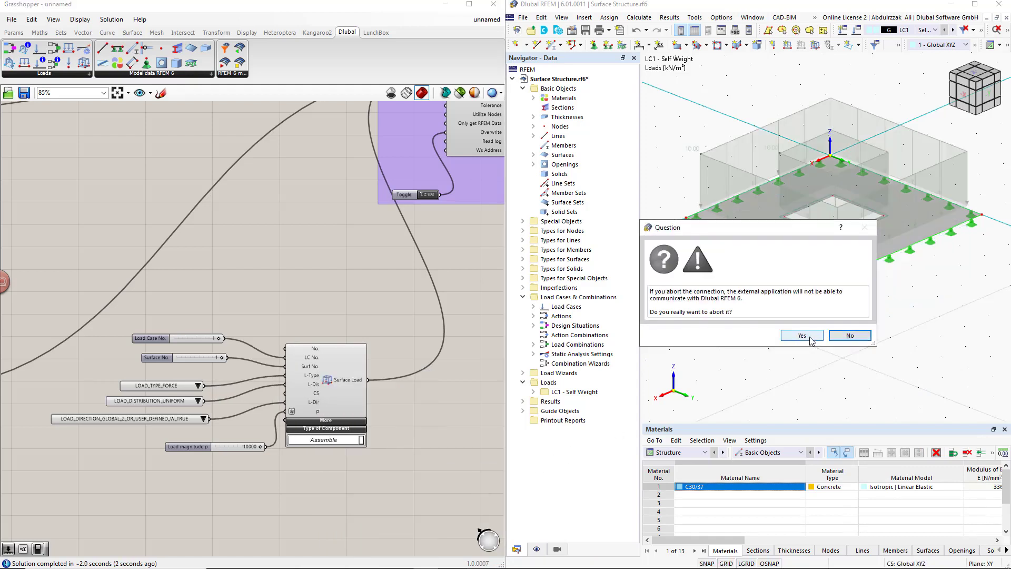
left_click(805, 336)
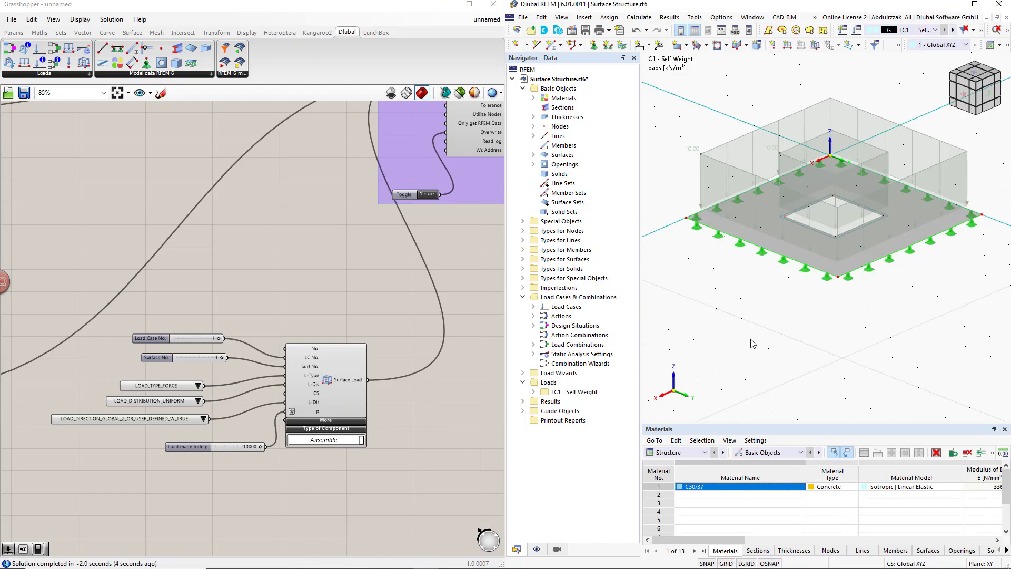